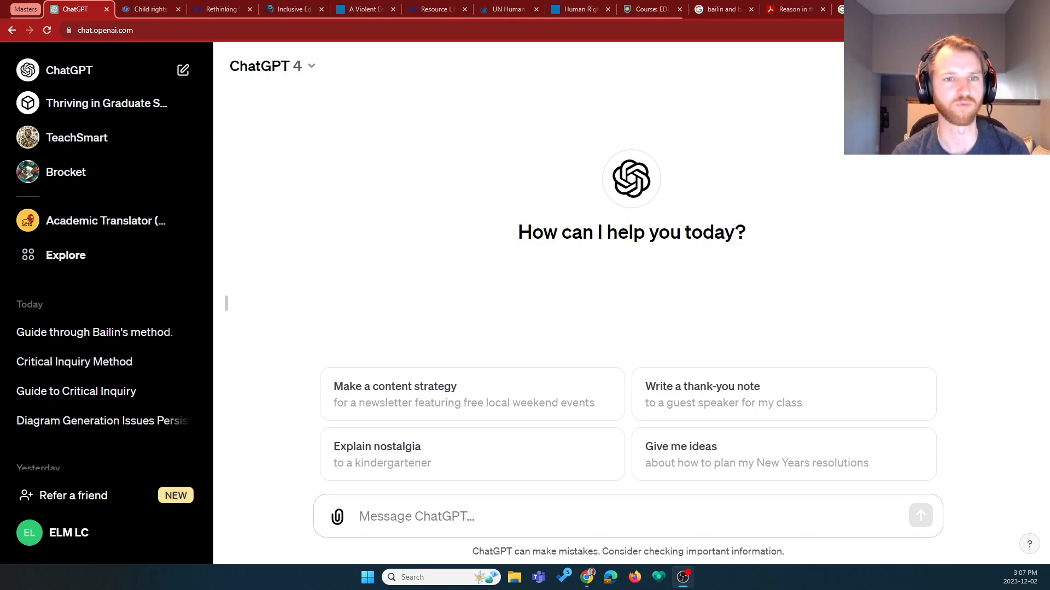
# - Start creating a new custom GPT from the GPT discovery page
pyautogui.click(52, 260)
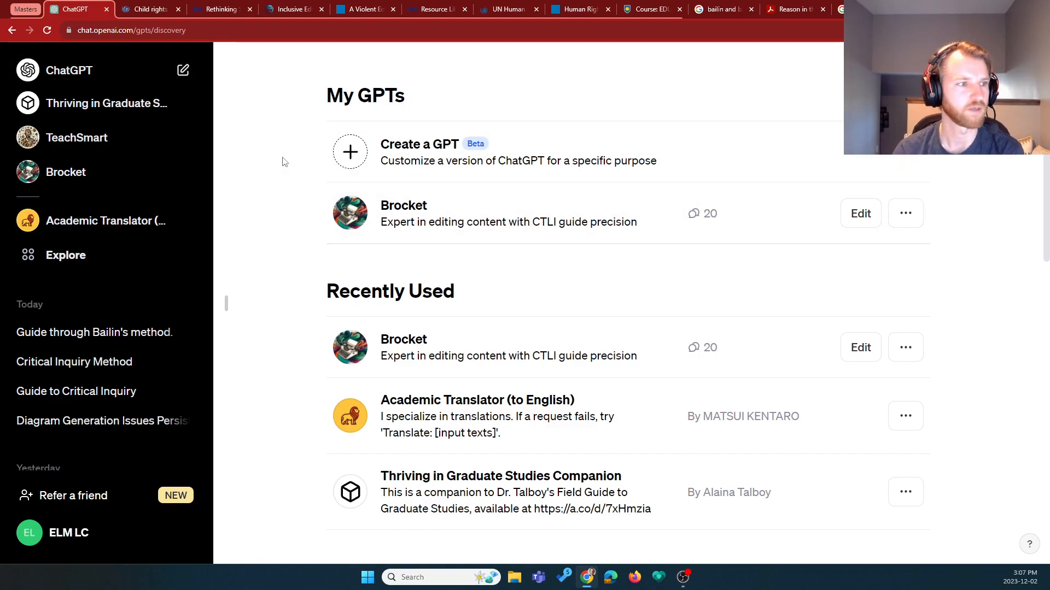
pyautogui.click(338, 161)
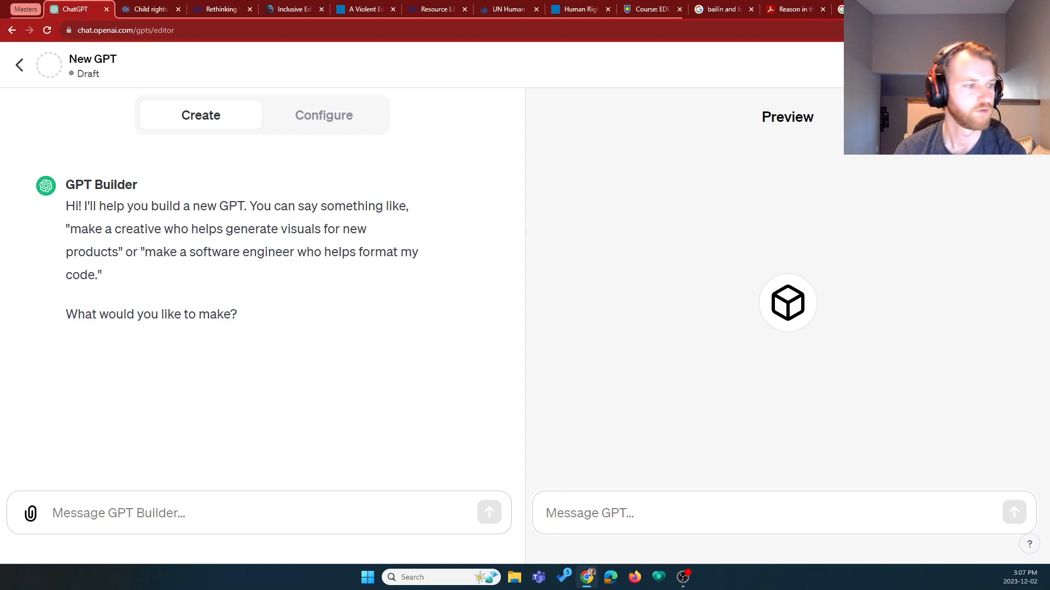
# - Begin the GPT Builder request with "I would like to make an AI that facilitates the user through Bailin"
pyautogui.click(234, 525)
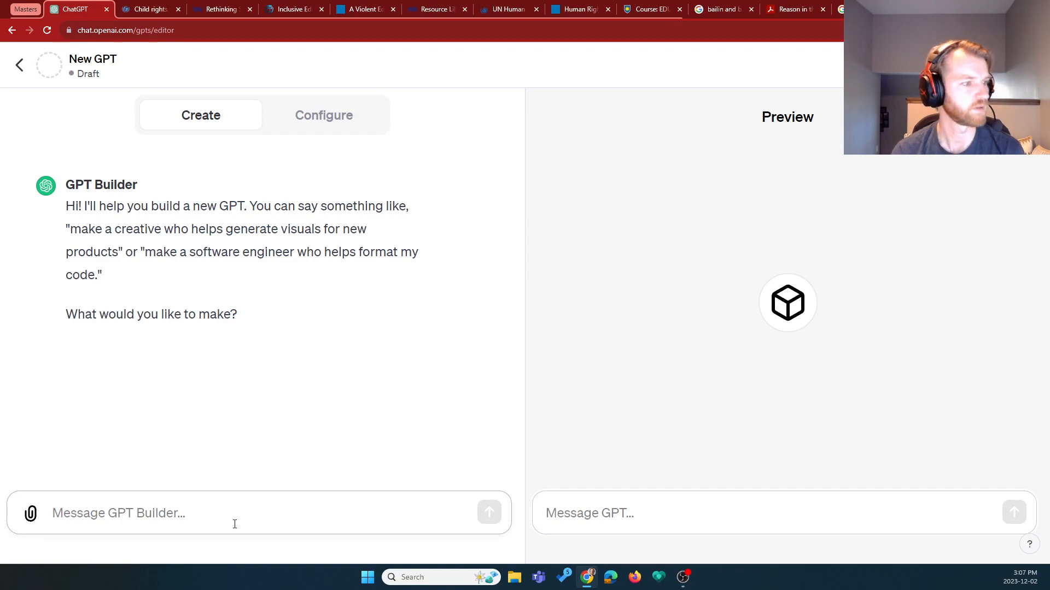
pyautogui.write('I wou')
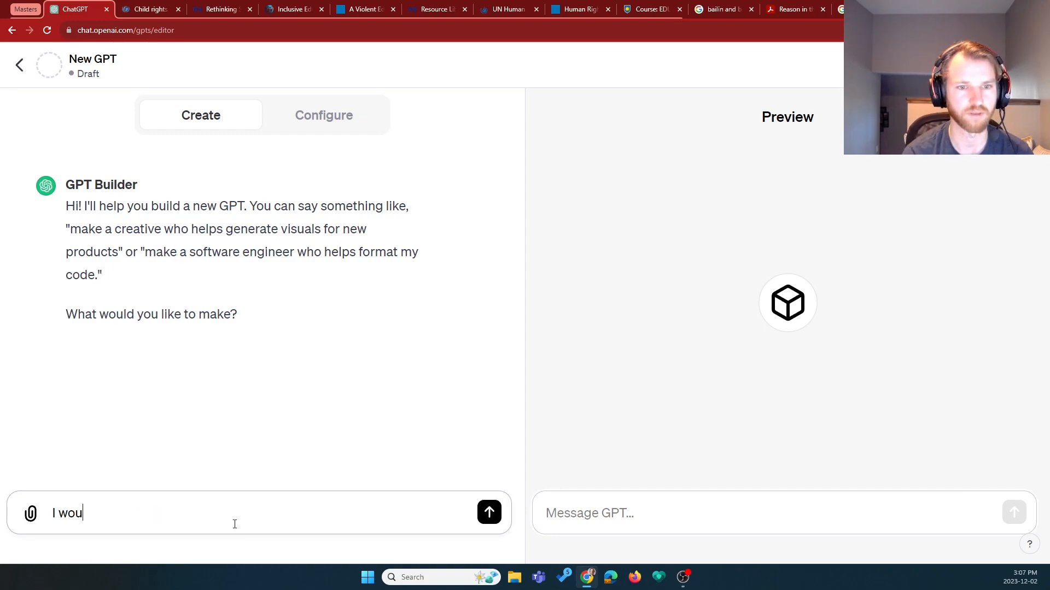
pyautogui.write('ld like to make a ')
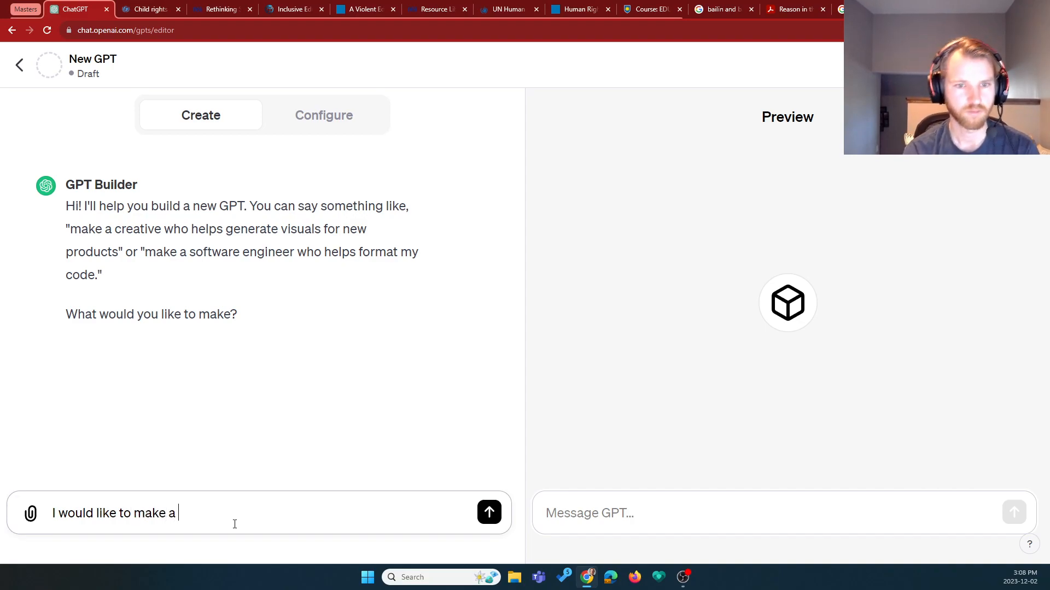
pyautogui.write('faci')
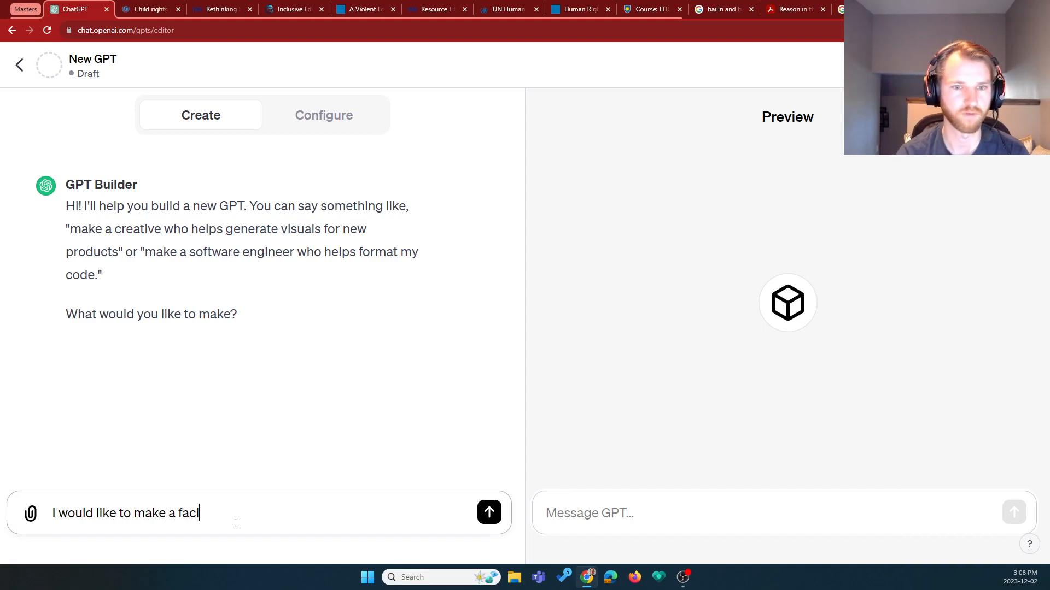
pyautogui.hotkey('ctrl', 'shift', 'Left')
pyautogui.write('AI')
pyautogui.press('BackSpace')
pyautogui.press('BackSpace')
pyautogui.press('BackSpace')
pyautogui.write('n')
pyautogui.press('BackSpace')
pyautogui.press('BackSpace')
pyautogui.write('n ')
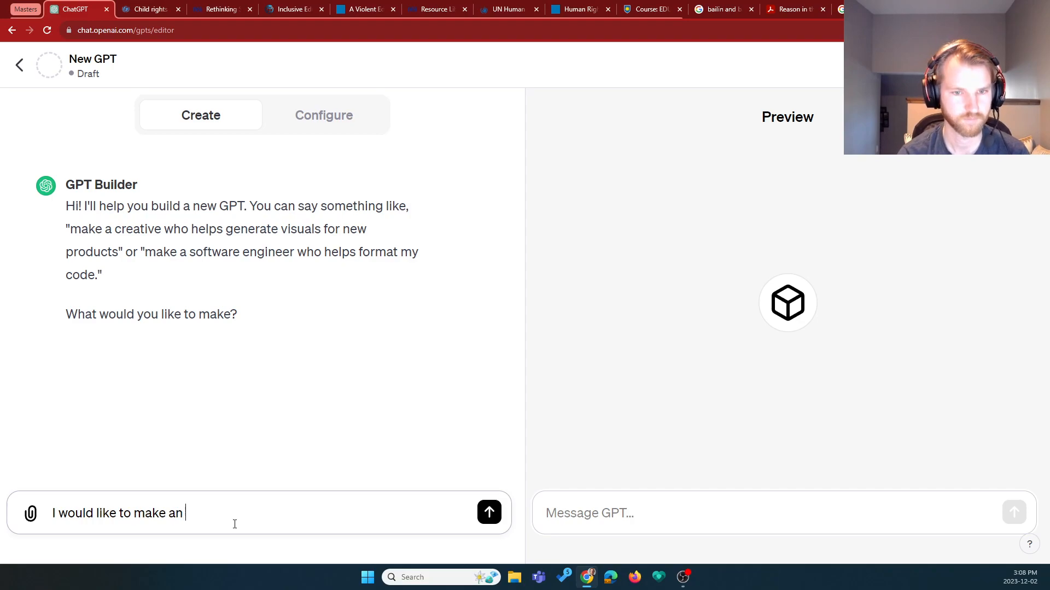
pyautogui.write('AI that fa')
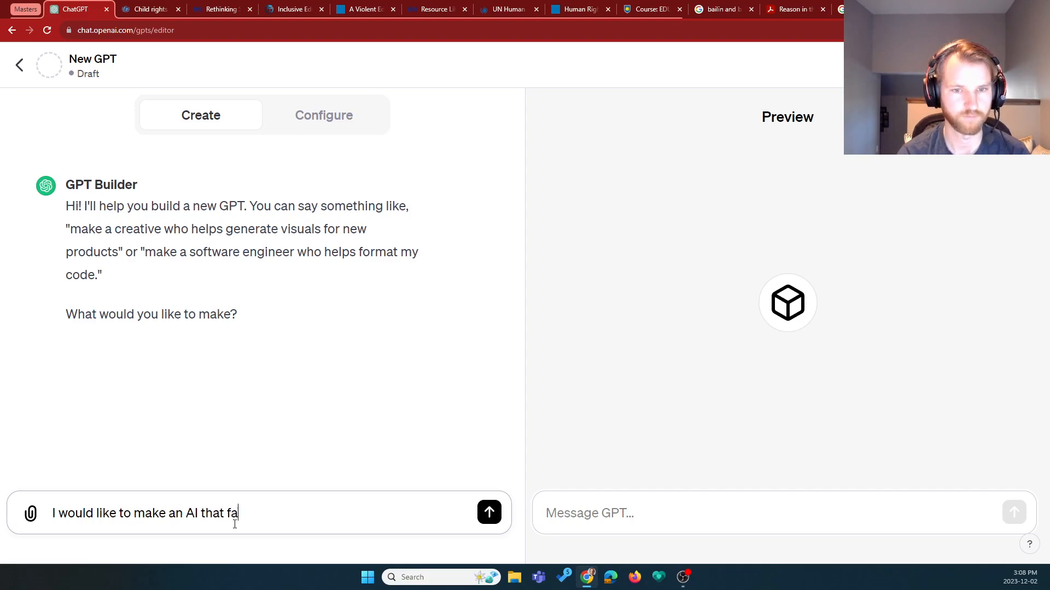
pyautogui.write('cilitates ')
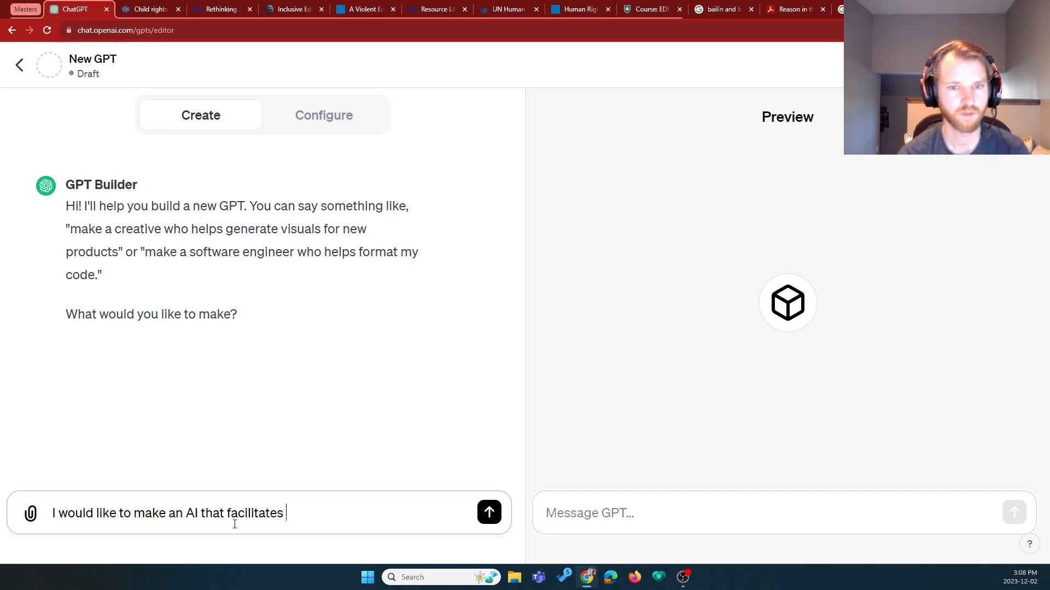
pyautogui.write('the user through Bailin ')
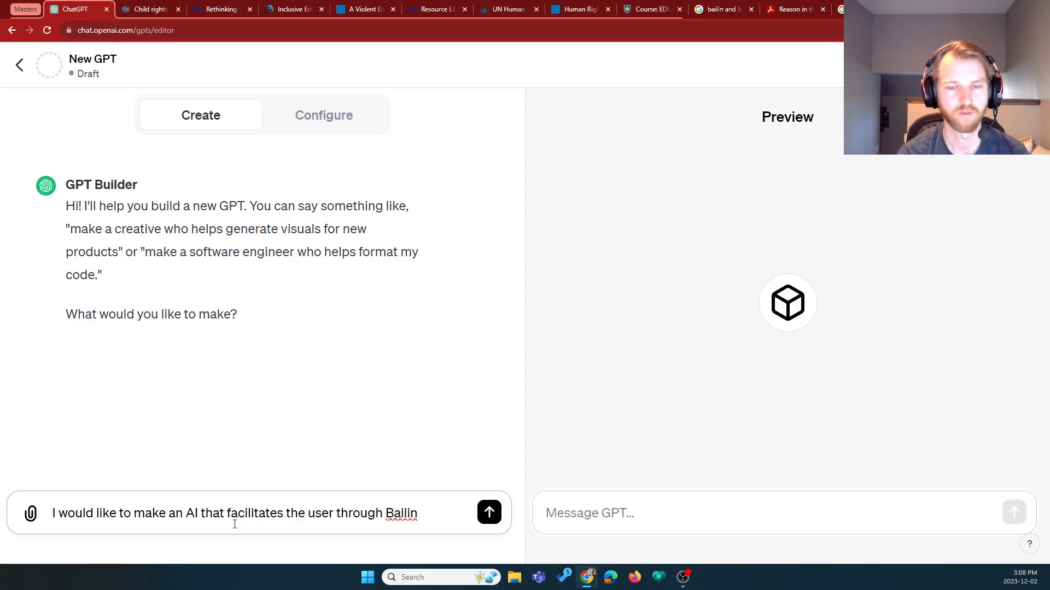
# - Reword the request's ending to "through a critical inquiry process using Bailin and Battersby's method." and send it to the GPT Builder
pyautogui.write('an')
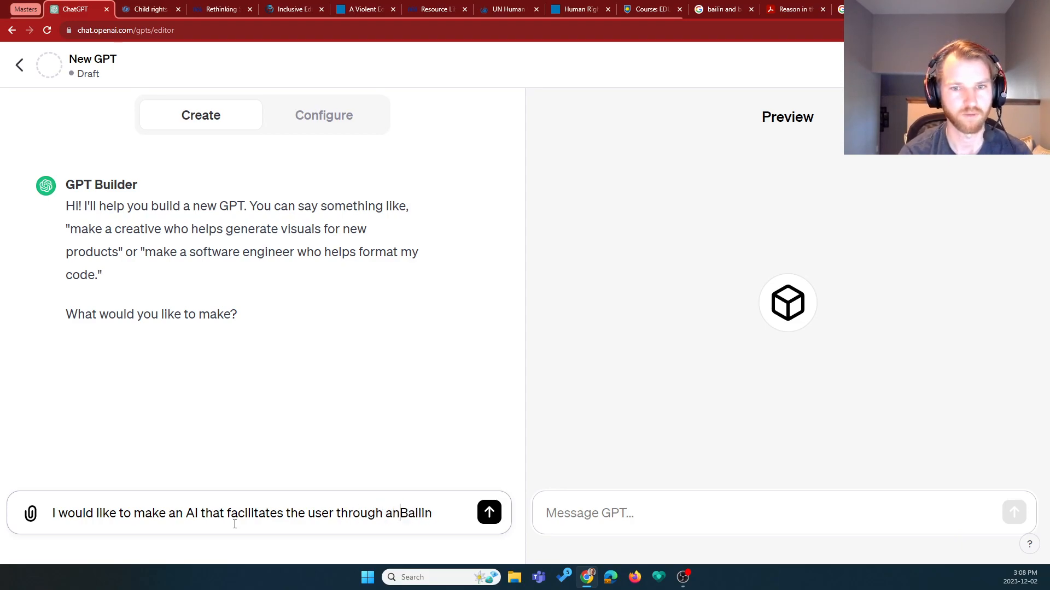
pyautogui.press('BackSpace')
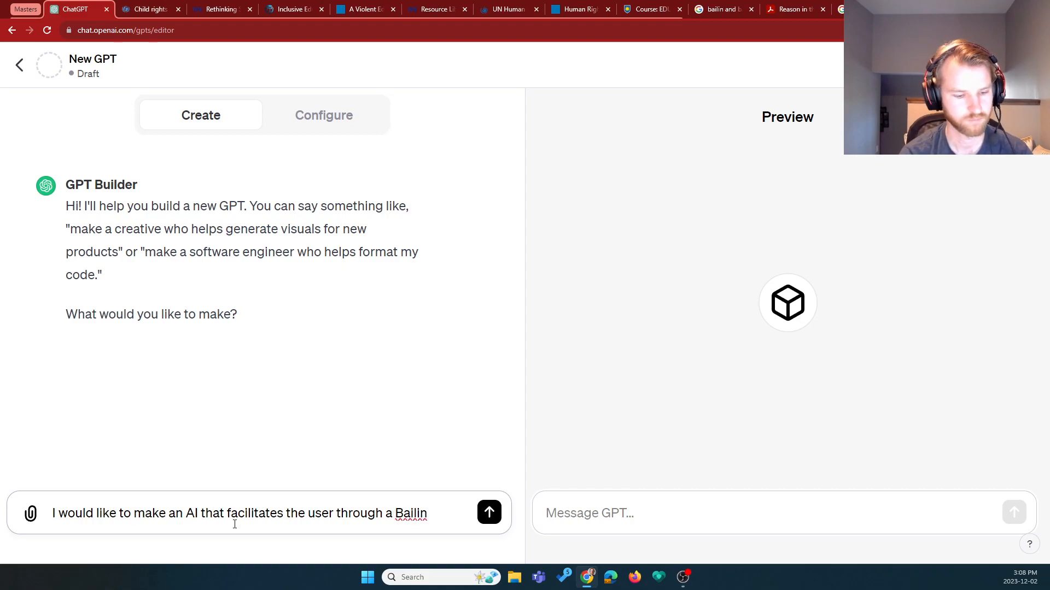
pyautogui.write('critical in')
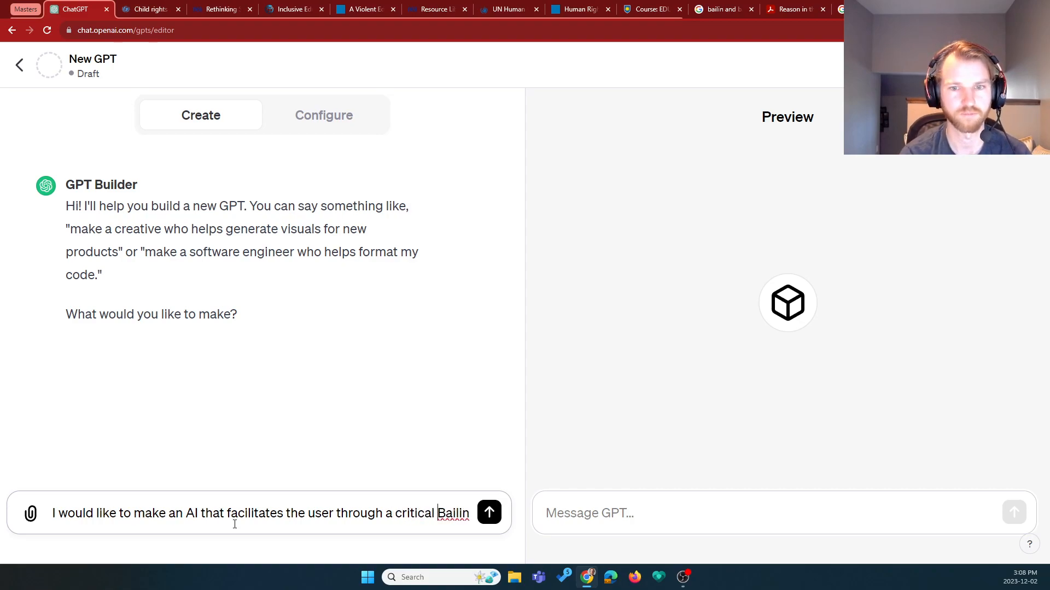
pyautogui.write('quiry ')
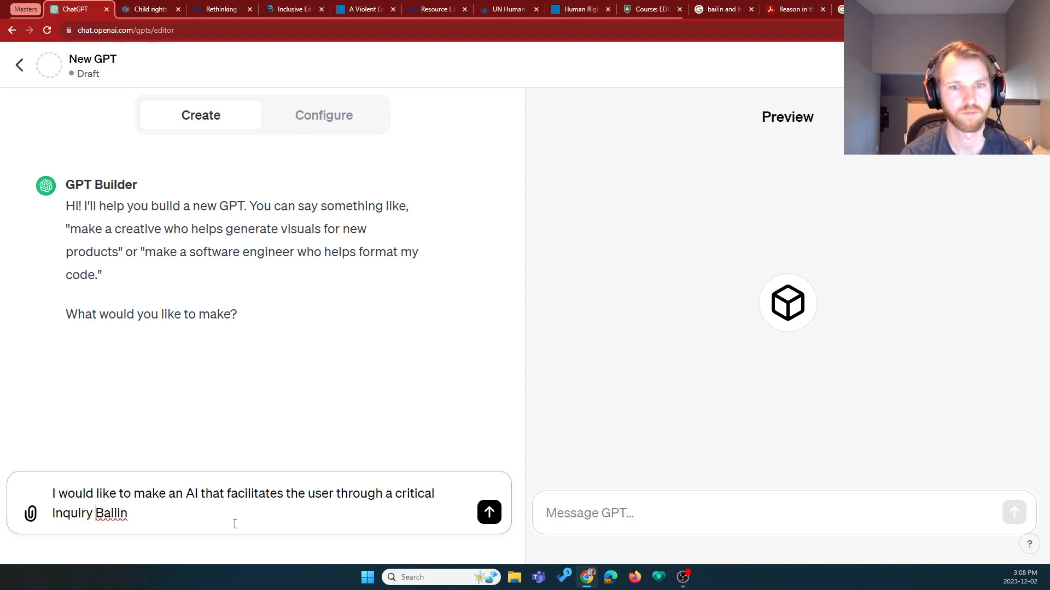
pyautogui.write('process')
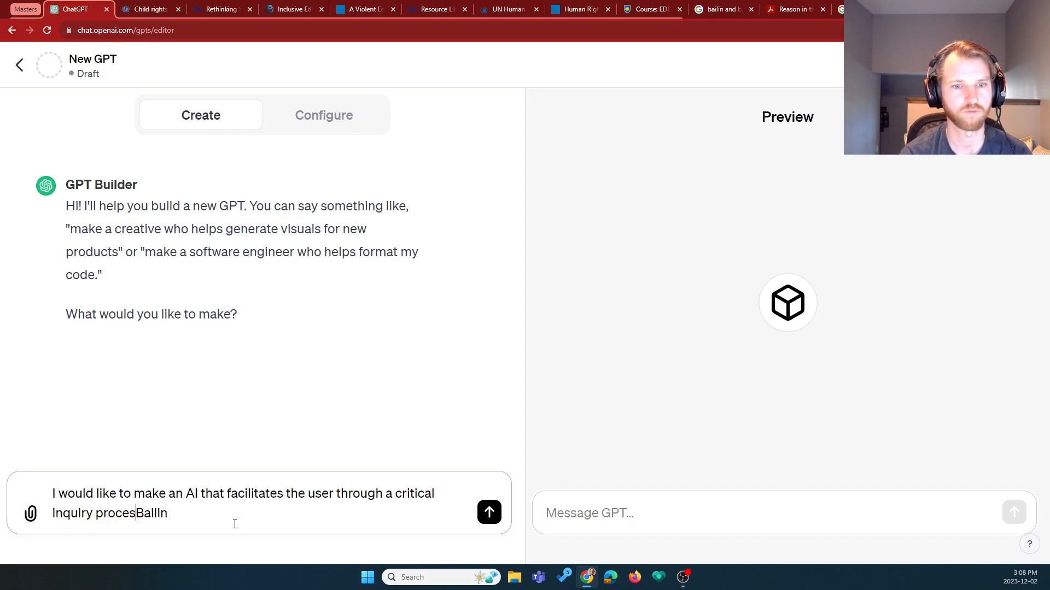
pyautogui.write(' using Bailin')
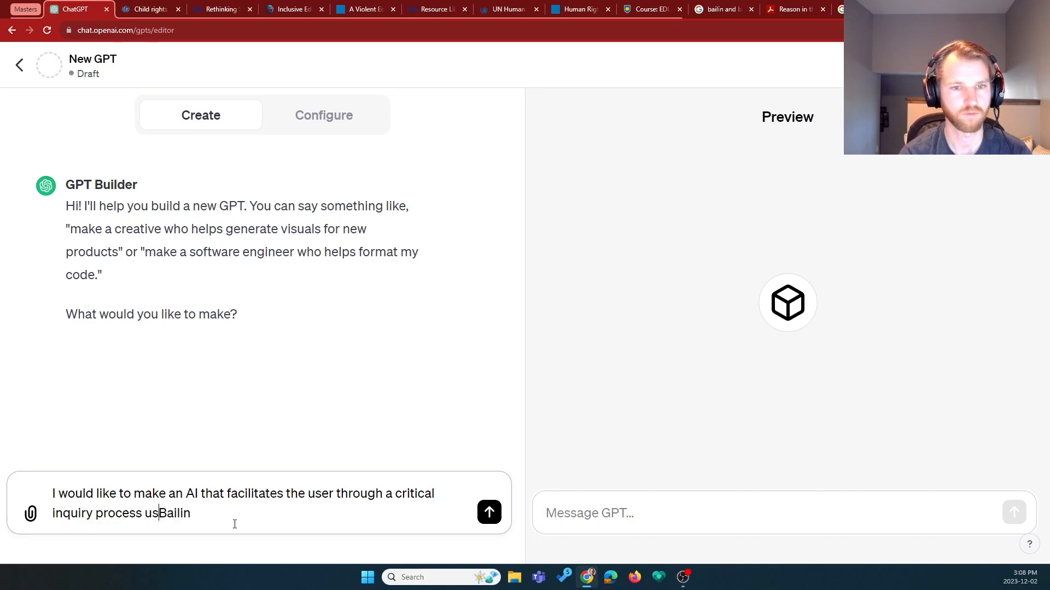
pyautogui.write(' asn')
pyautogui.press('BackSpace')
pyautogui.press('BackSpace')
pyautogui.press('BackSpace')
pyautogui.write('and bat')
pyautogui.press('BackSpace')
pyautogui.press('BackSpace')
pyautogui.press('BackSpace')
pyautogui.write("Battersby's")
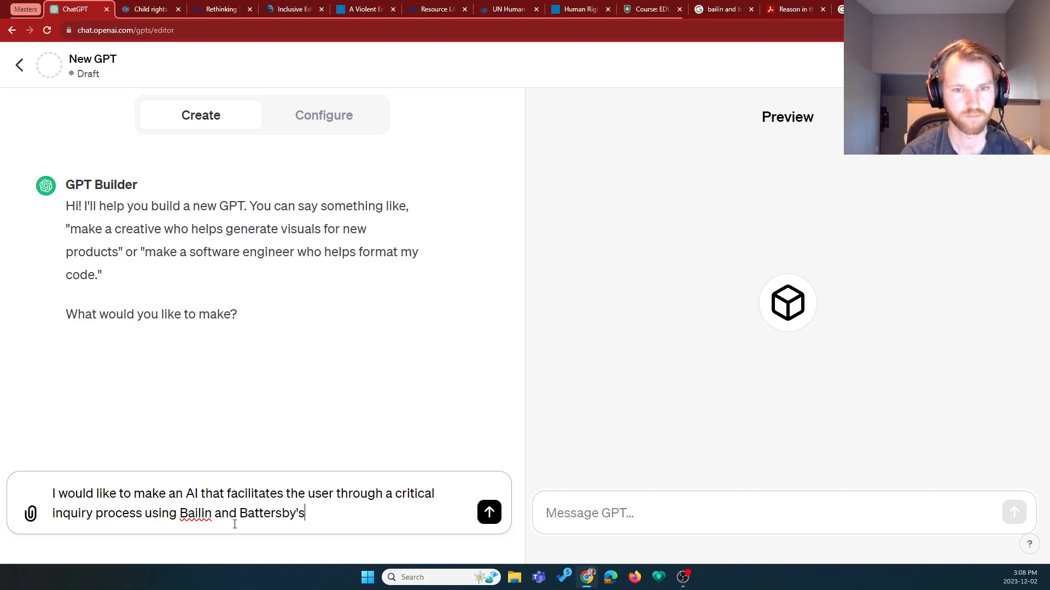
pyautogui.write(' method.')
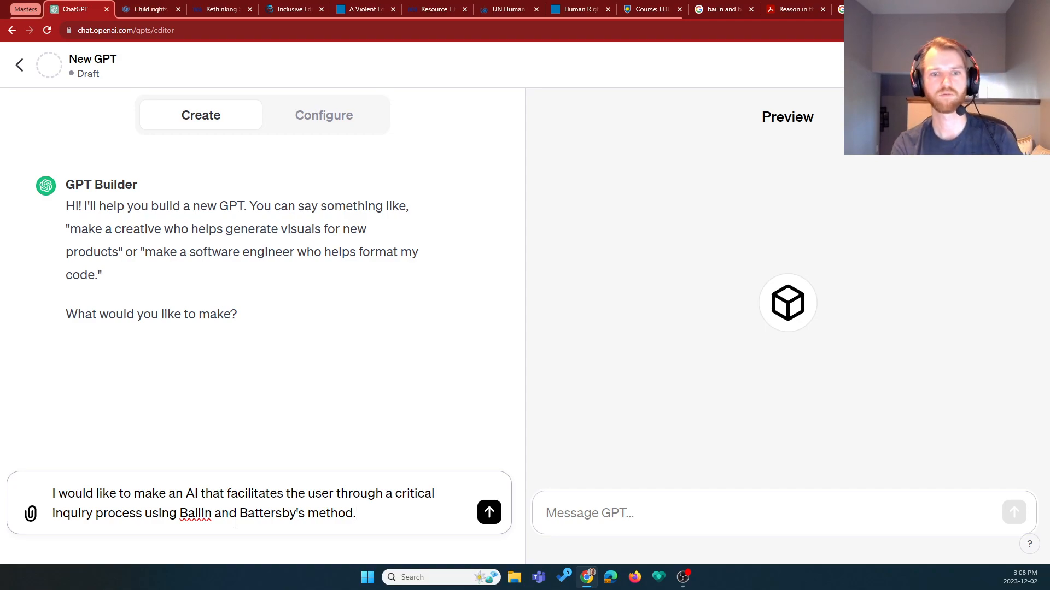
pyautogui.press('Return')
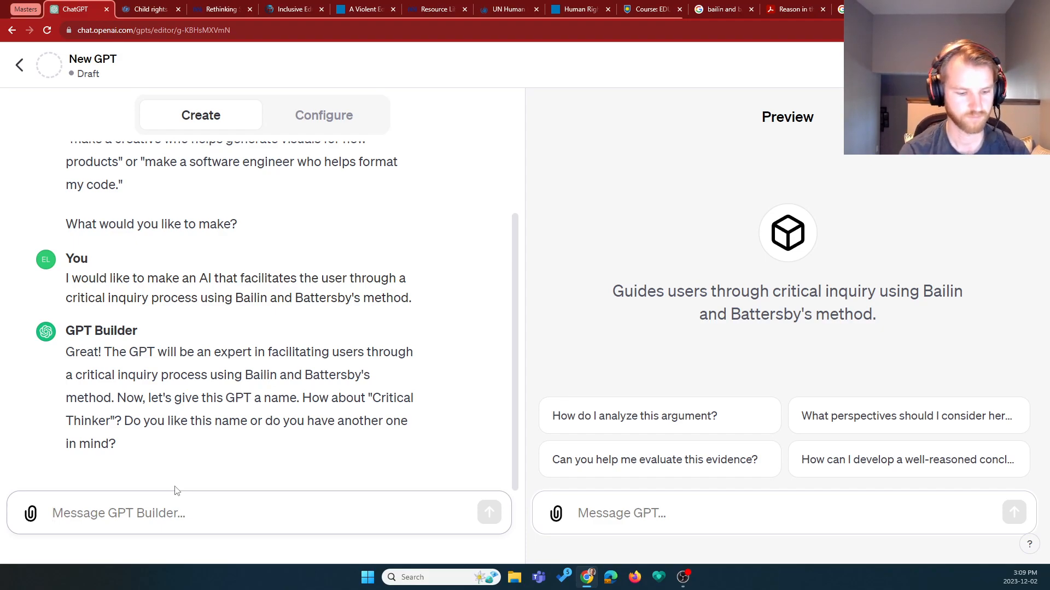
# - Answer the GPT Builder's naming question with the name "Critical Inquiry Facilitator"
pyautogui.write('C')
pyautogui.press('BackSpace')
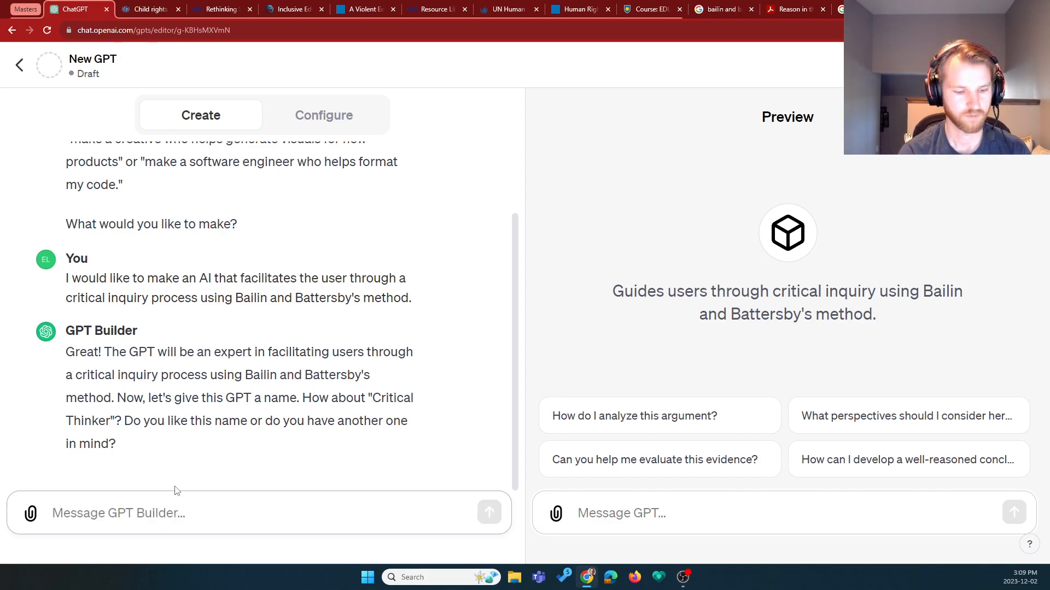
pyautogui.write('Critical In')
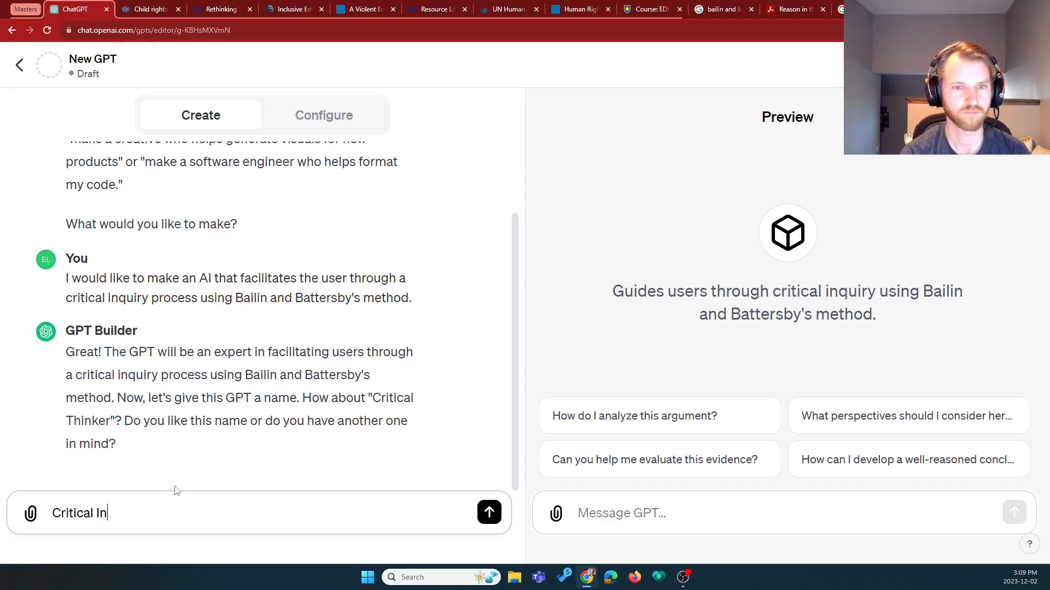
pyautogui.write('quiry ')
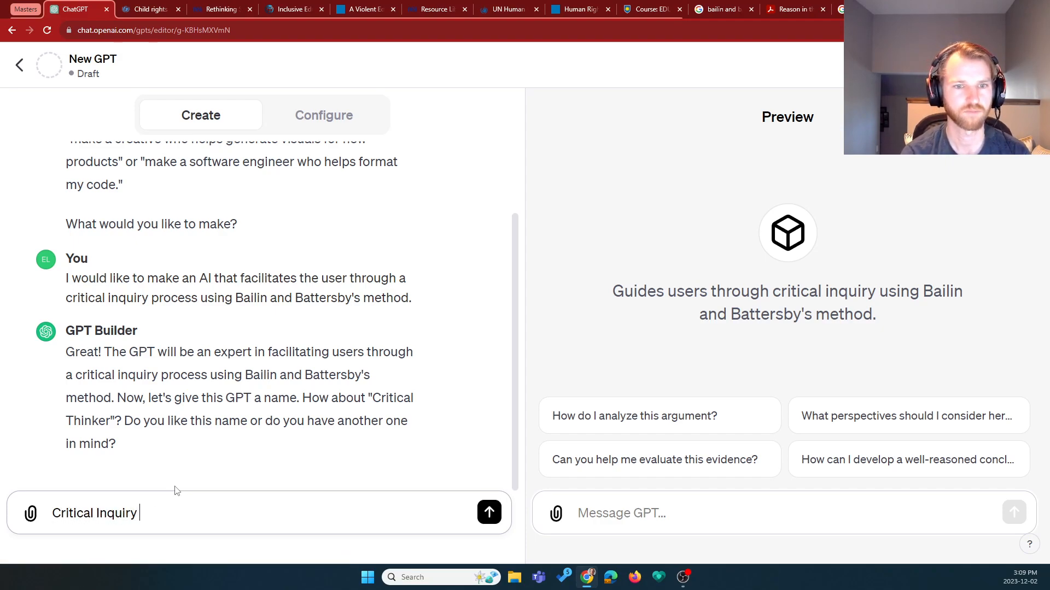
pyautogui.write('Facilitator')
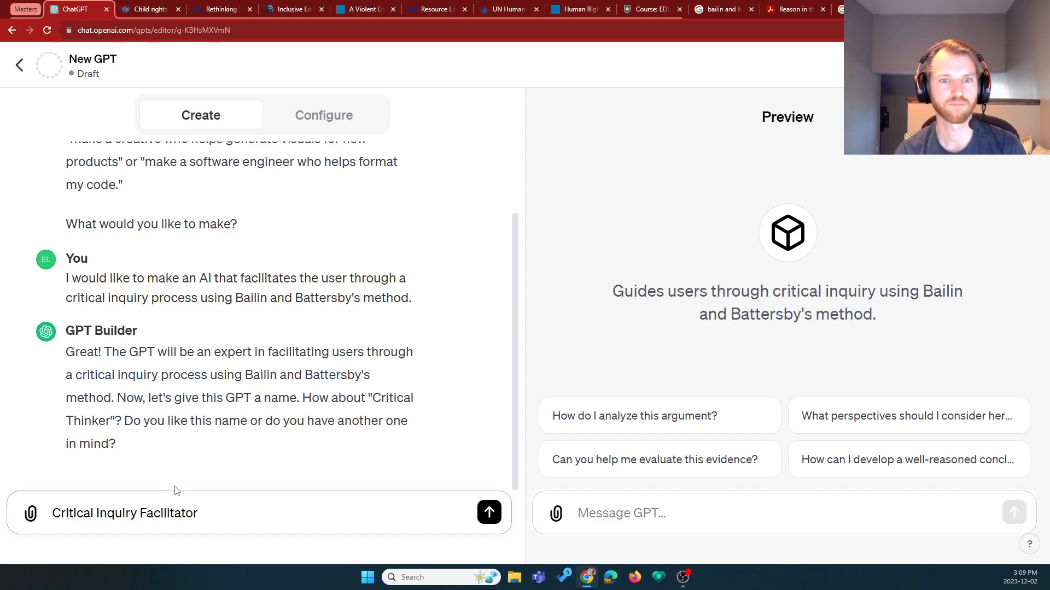
pyautogui.press('Return')
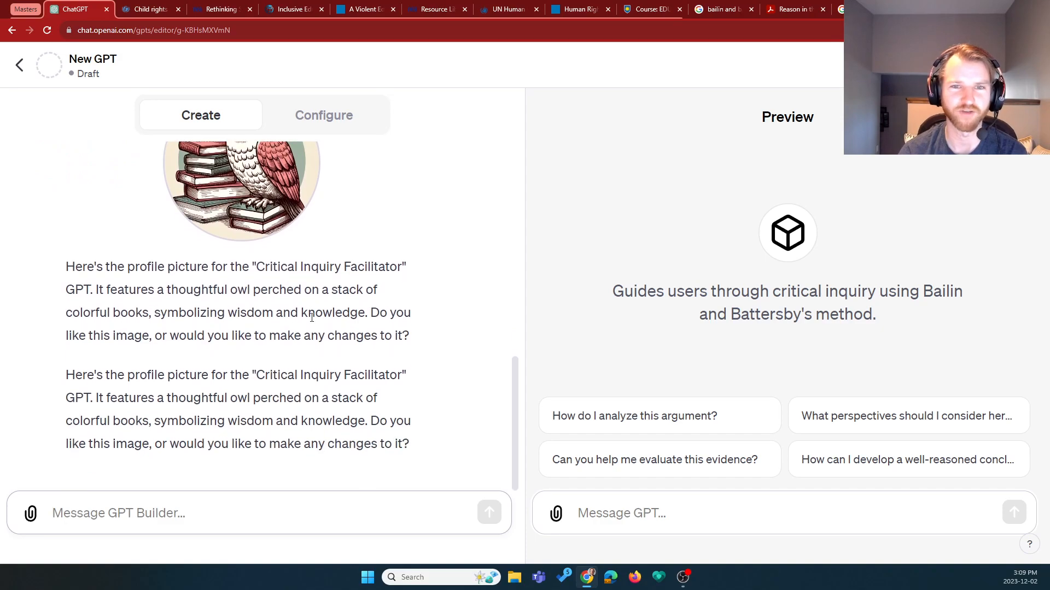
# - Review the generated profile picture and accept it by replying "I like it." to the GPT Builder
pyautogui.scroll(2, 320, 377)
pyautogui.scroll(-2, 319, 376)
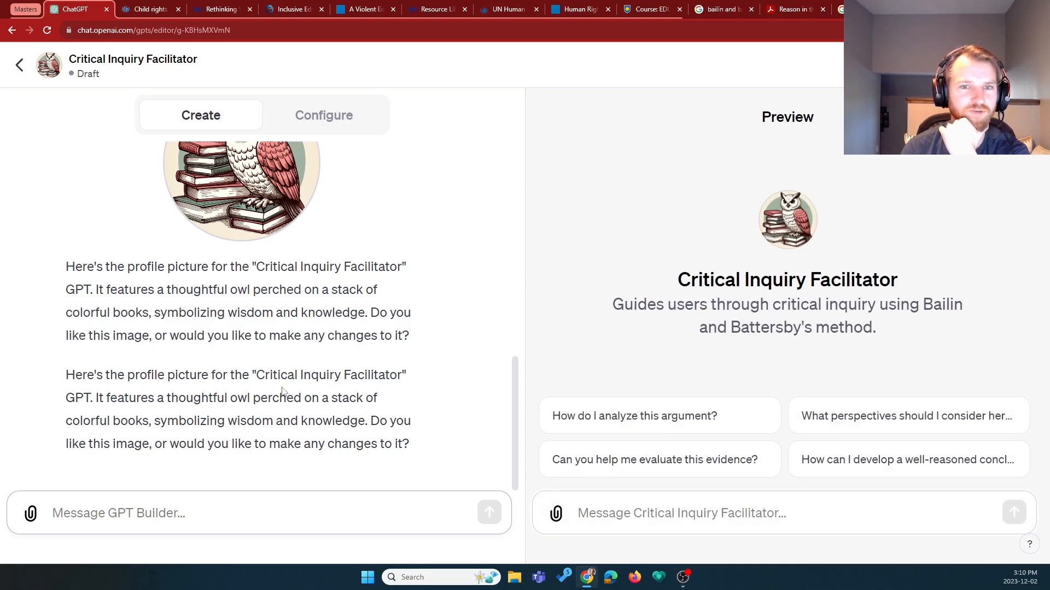
pyautogui.scroll(3, 283, 397)
pyautogui.scroll(-3, 248, 459)
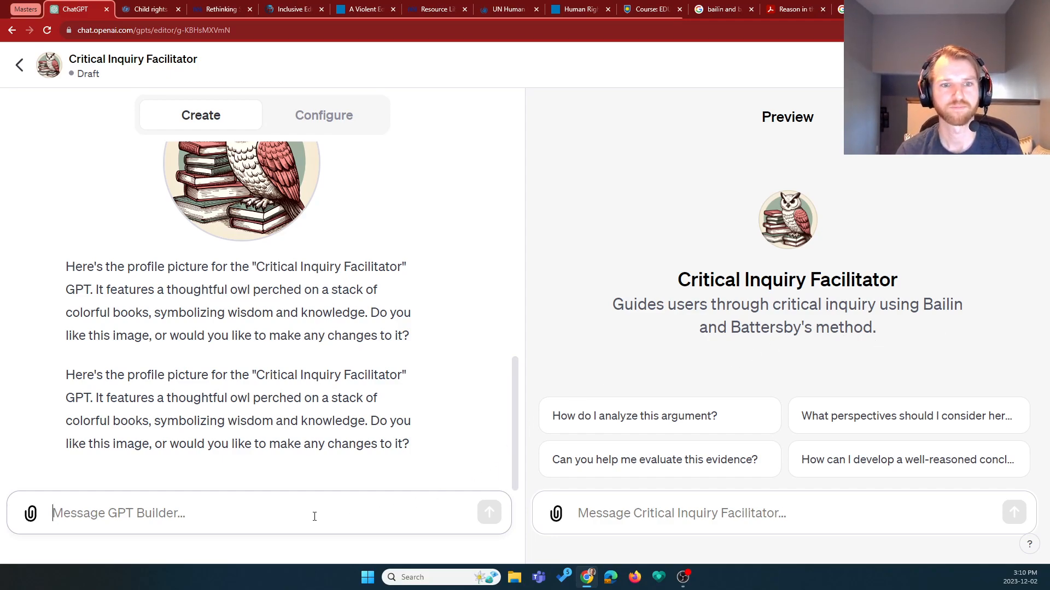
pyautogui.write('I like it.')
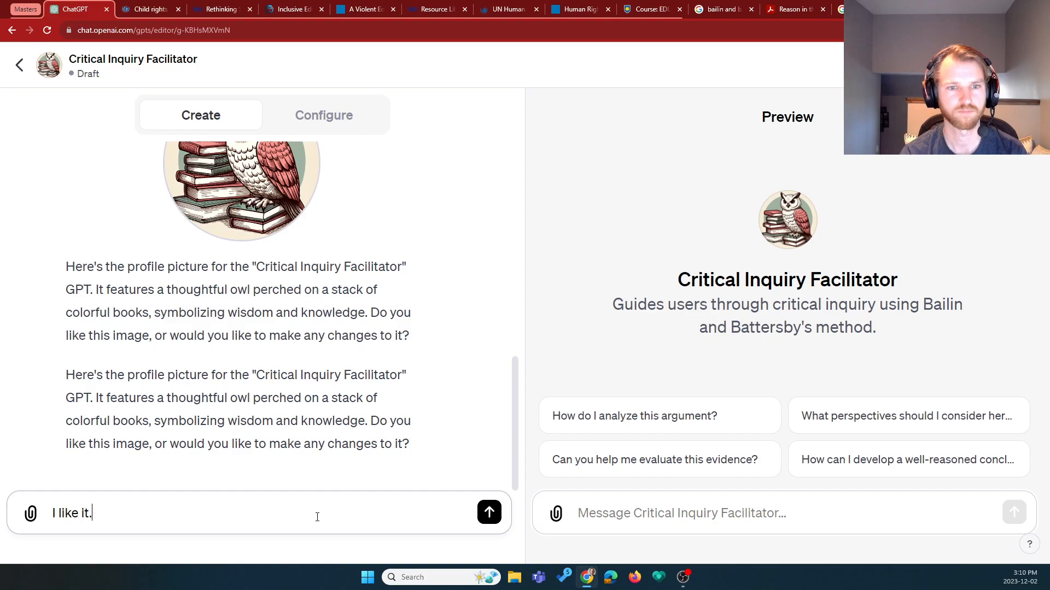
pyautogui.press('Return')
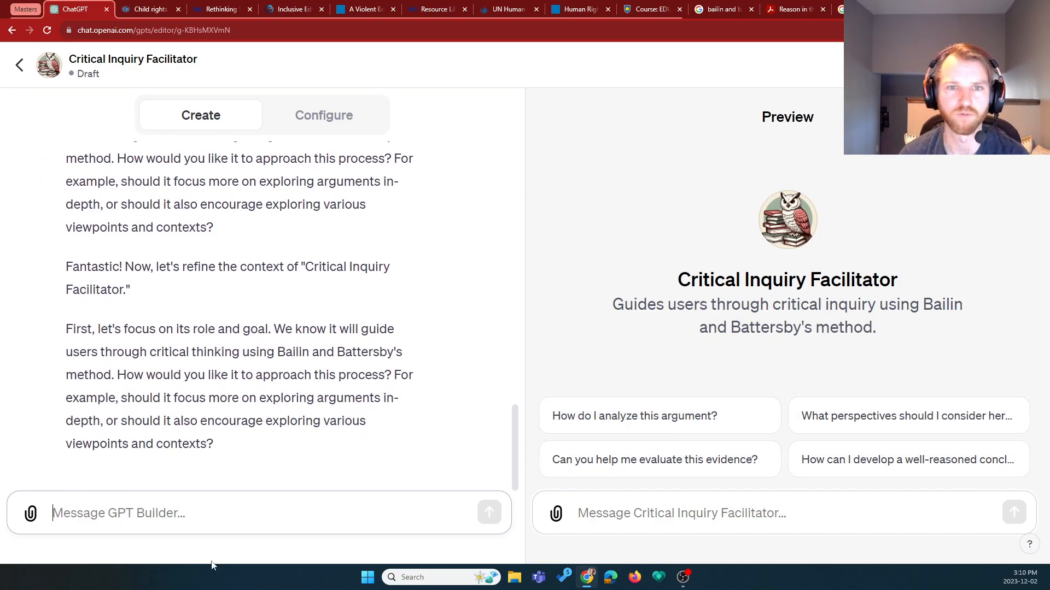
# - Read the GPT Builder's question about the facilitator's role, goal and approach to the critical inquiry process
pyautogui.scroll(4, 231, 339)
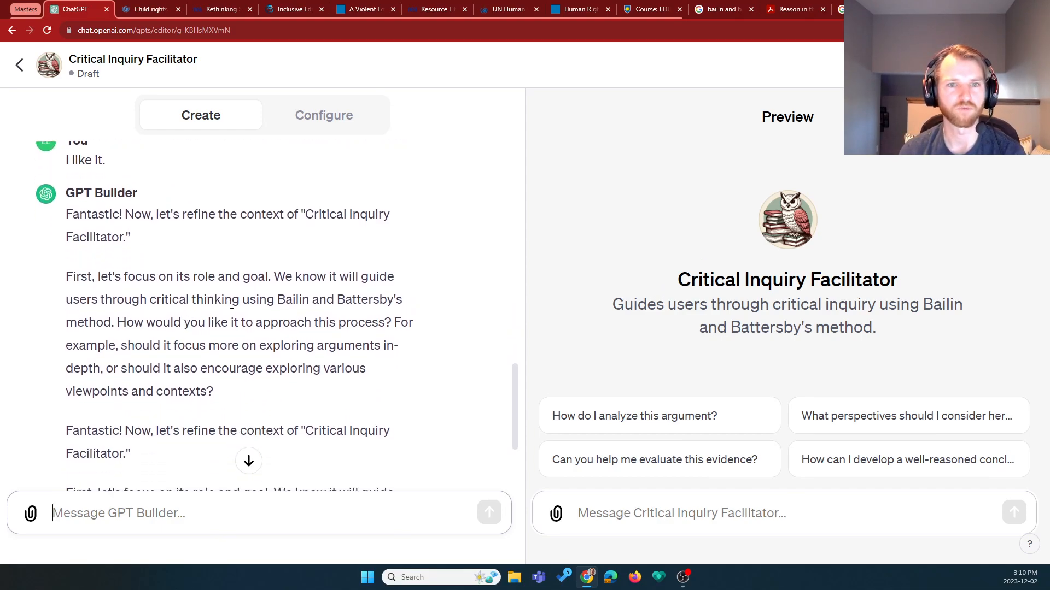
pyautogui.scroll(-1, 298, 291)
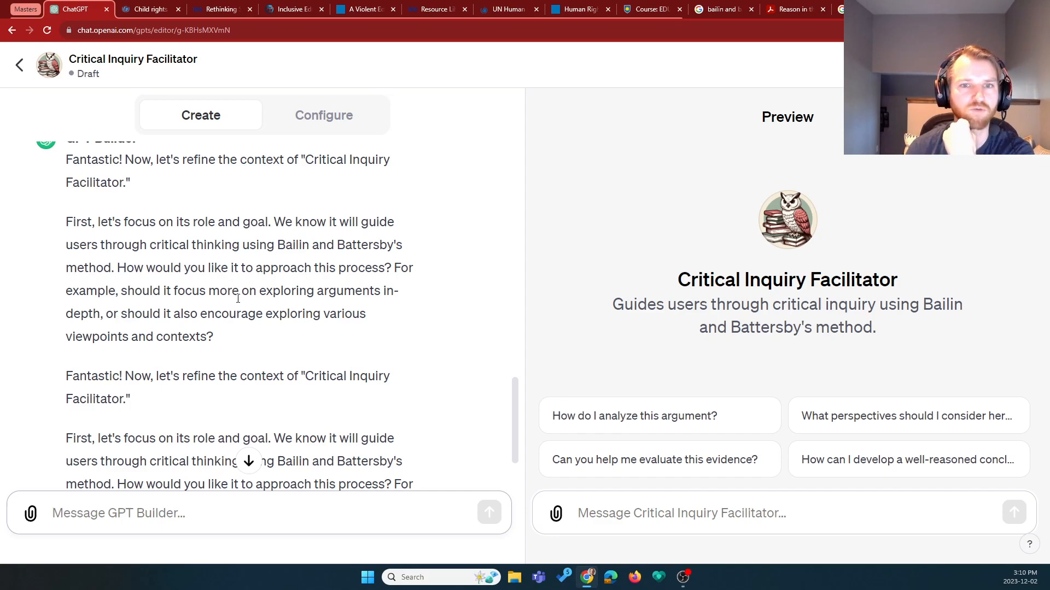
pyautogui.scroll(-1, 278, 250)
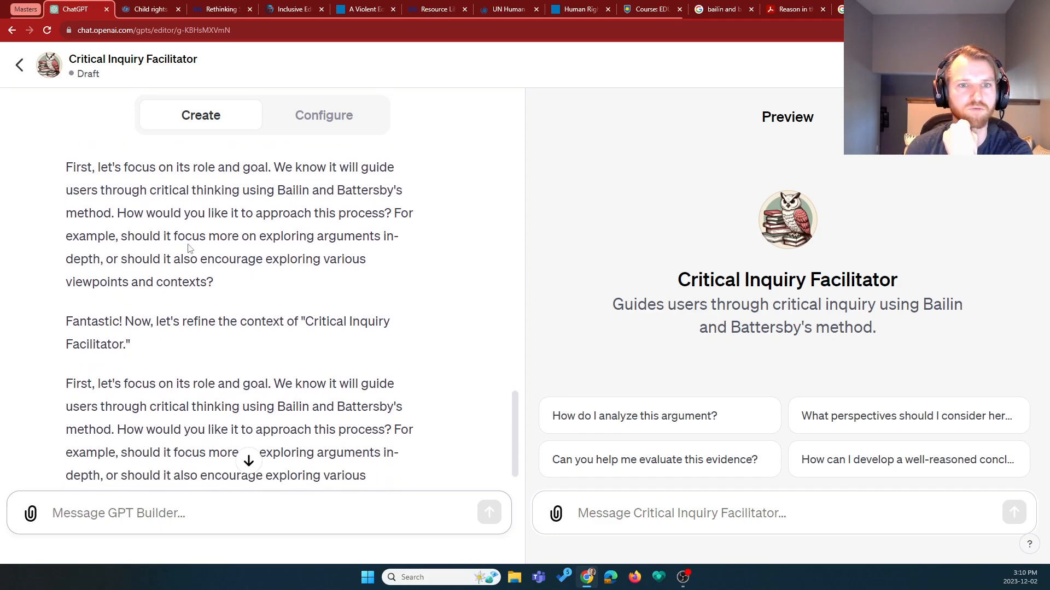
pyautogui.scroll(-1, 189, 260)
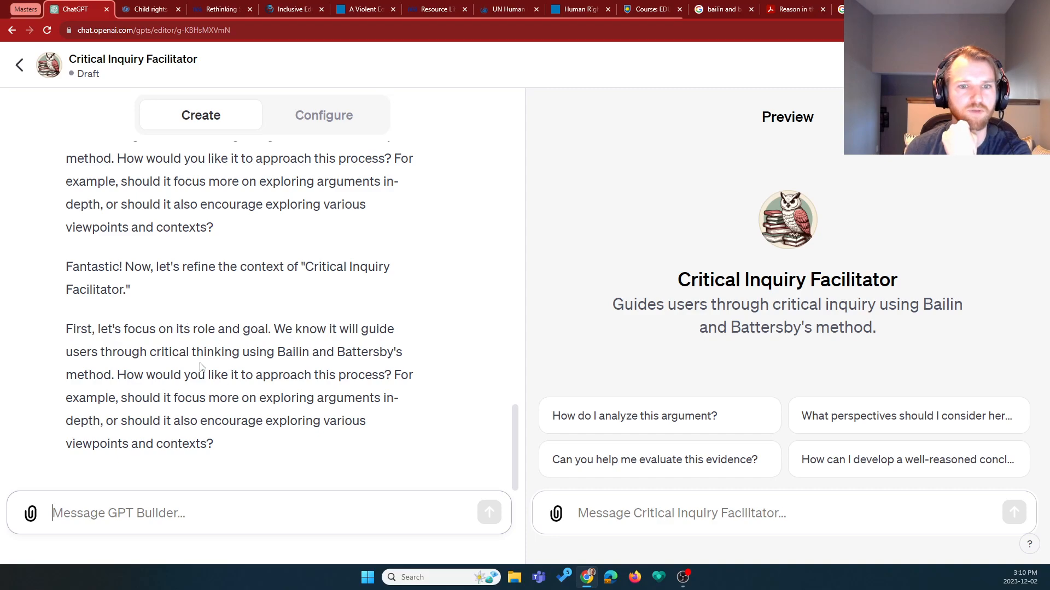
pyautogui.scroll(1, 201, 361)
pyautogui.scroll(3, 200, 358)
pyautogui.scroll(-5, 218, 394)
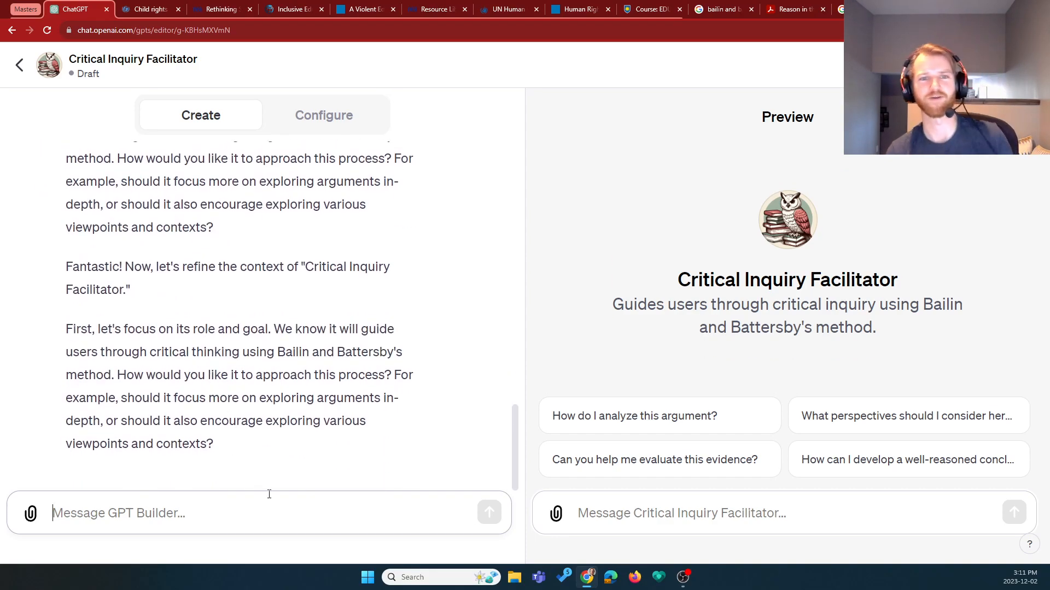
# - Begin the reply with "I am going to upload a document that gives a summary of their method of Critical Thinking Pedagogy."
pyautogui.click(247, 519)
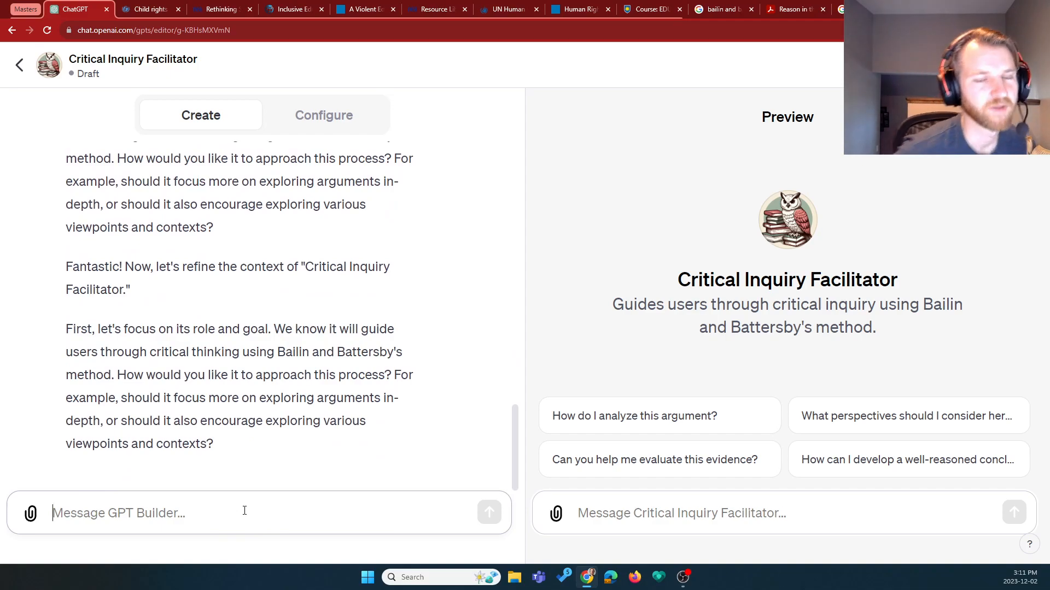
pyautogui.write('I')
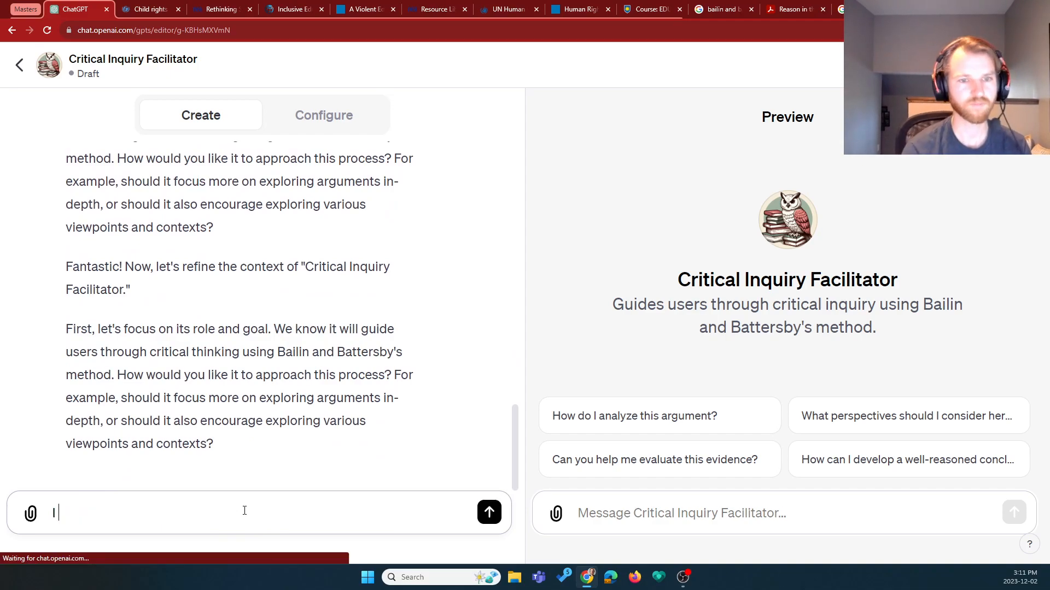
pyautogui.write(' am going to')
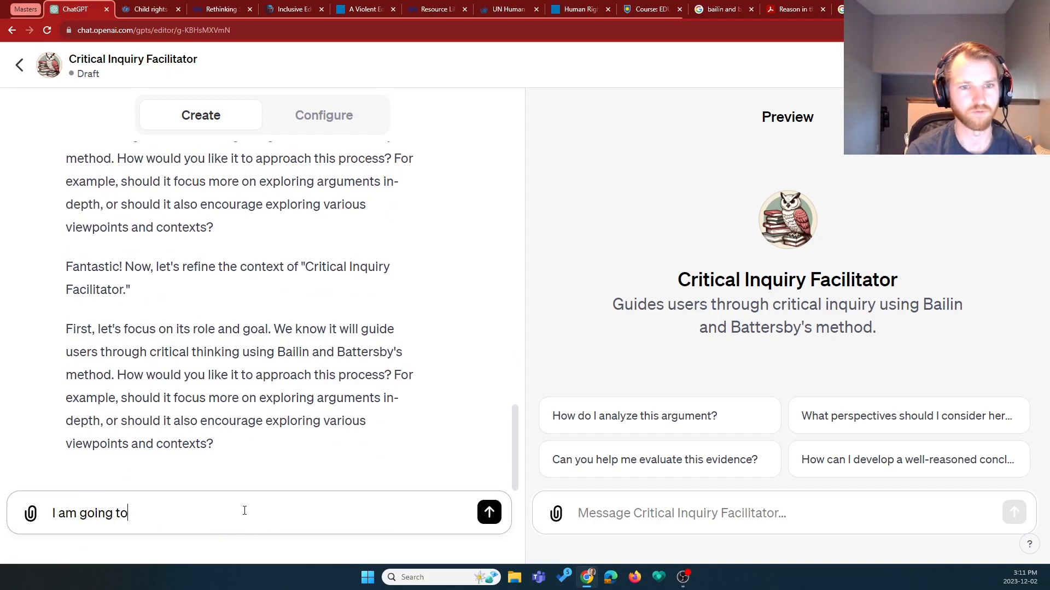
pyautogui.write(' upload a ')
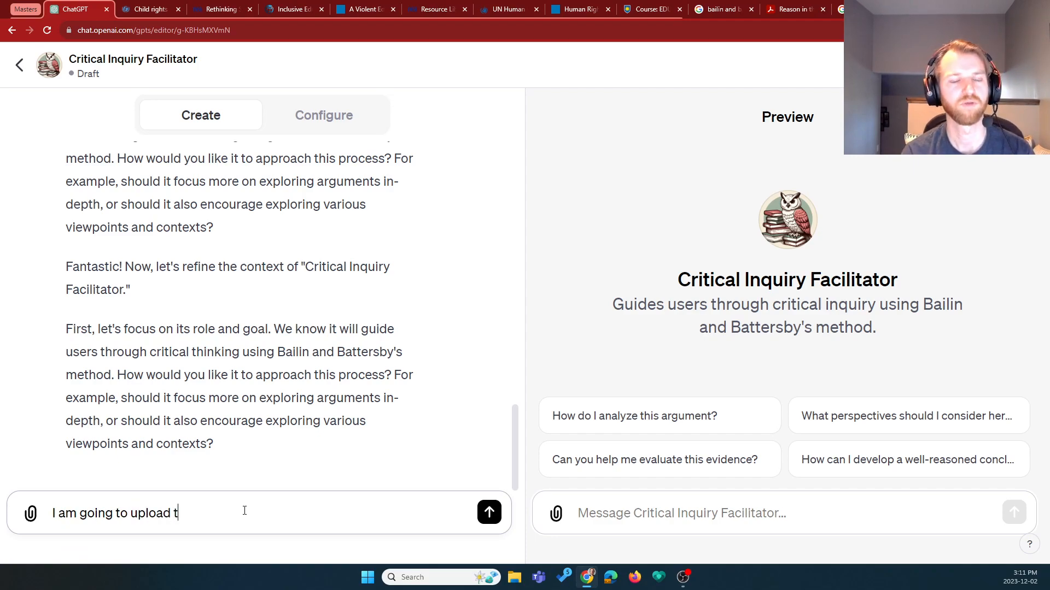
pyautogui.write('document that')
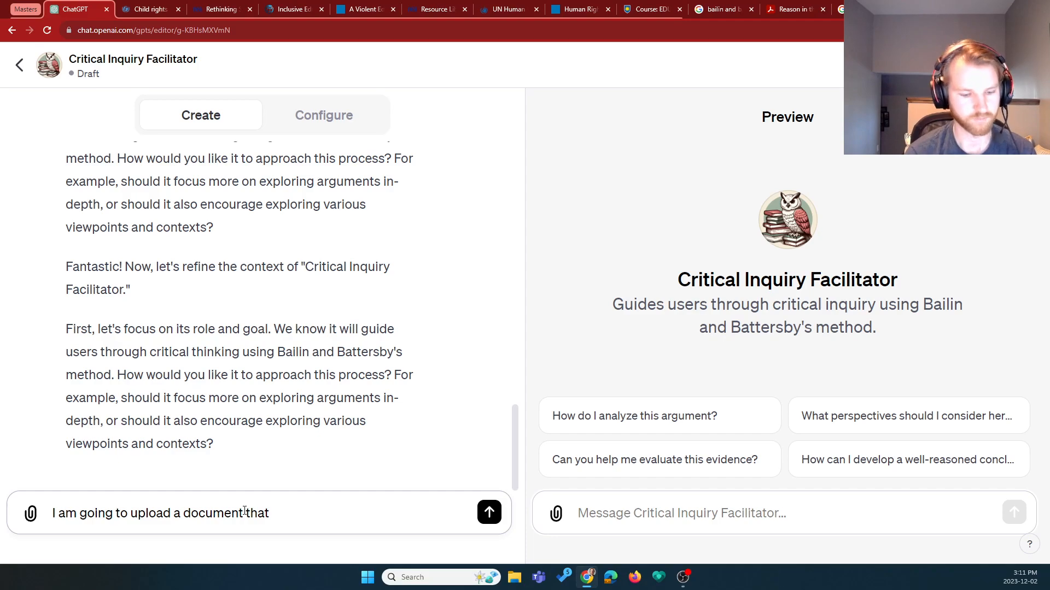
pyautogui.write(' gives a ')
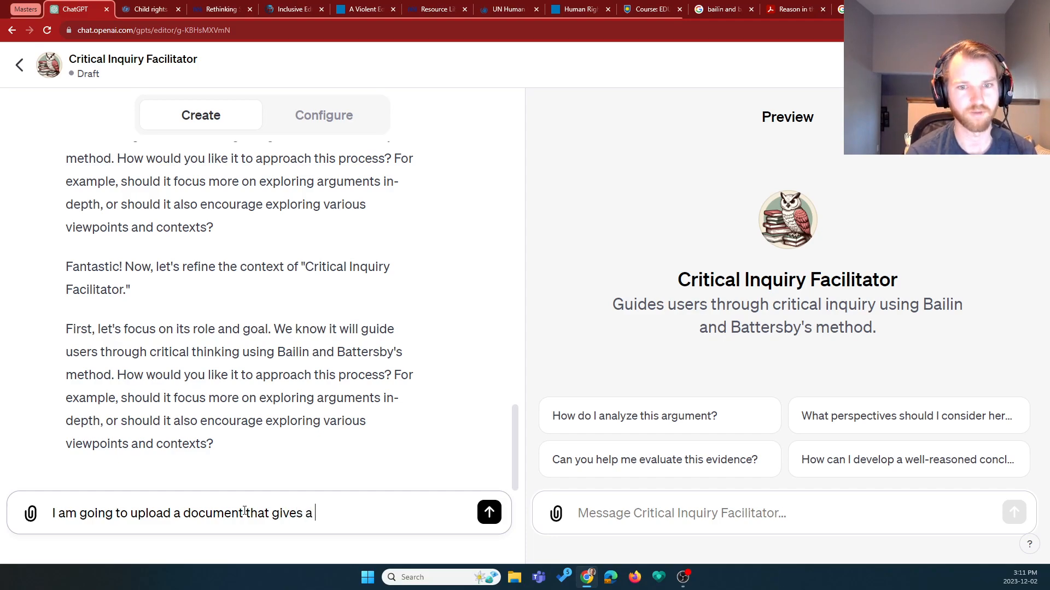
pyautogui.write('summary of their ')
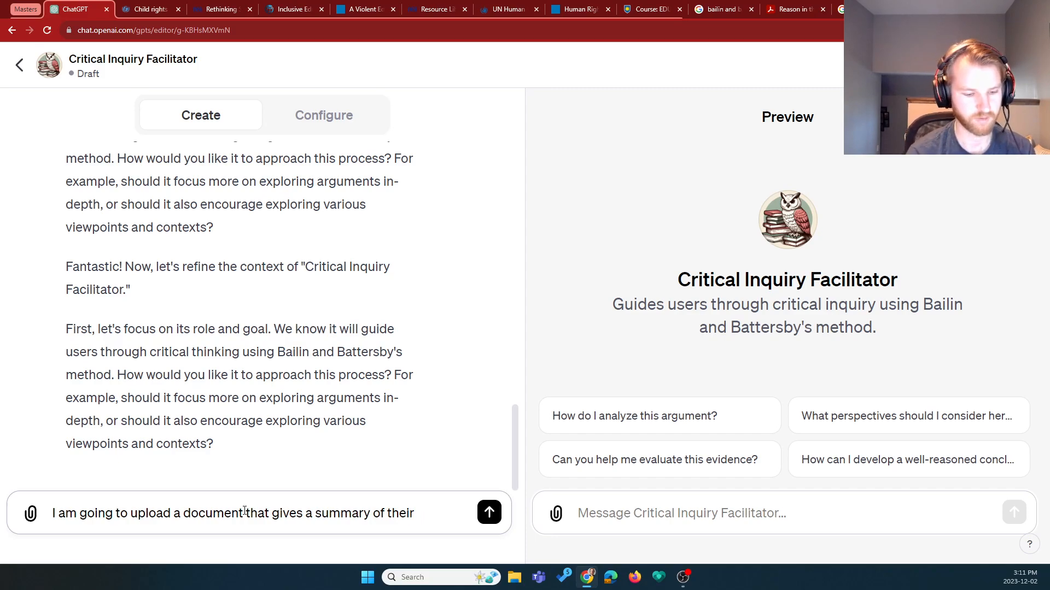
pyautogui.write('Ctr')
pyautogui.press('BackSpace')
pyautogui.press('BackSpace')
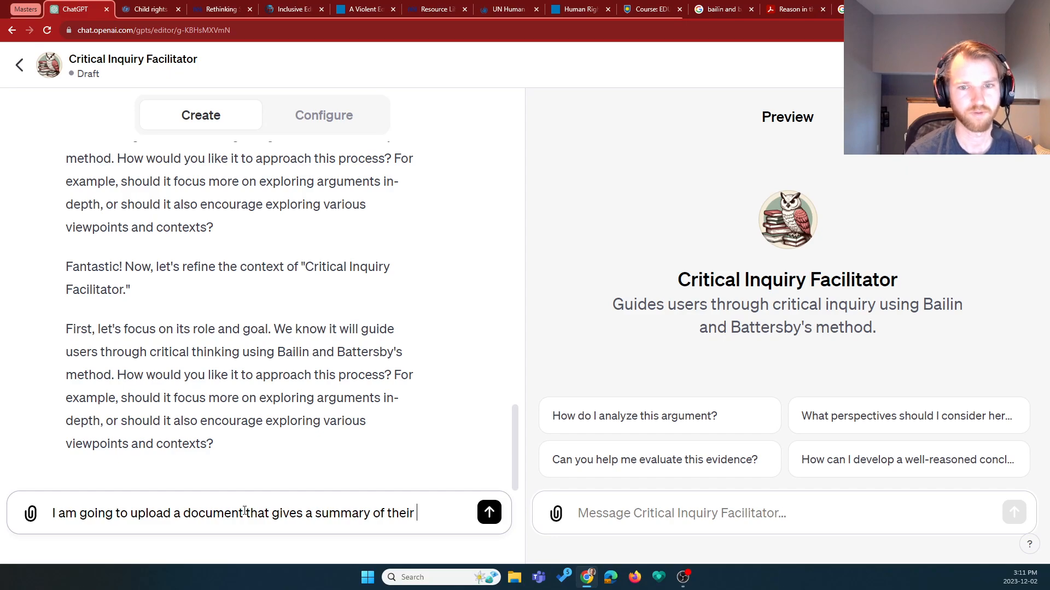
pyautogui.write('method o')
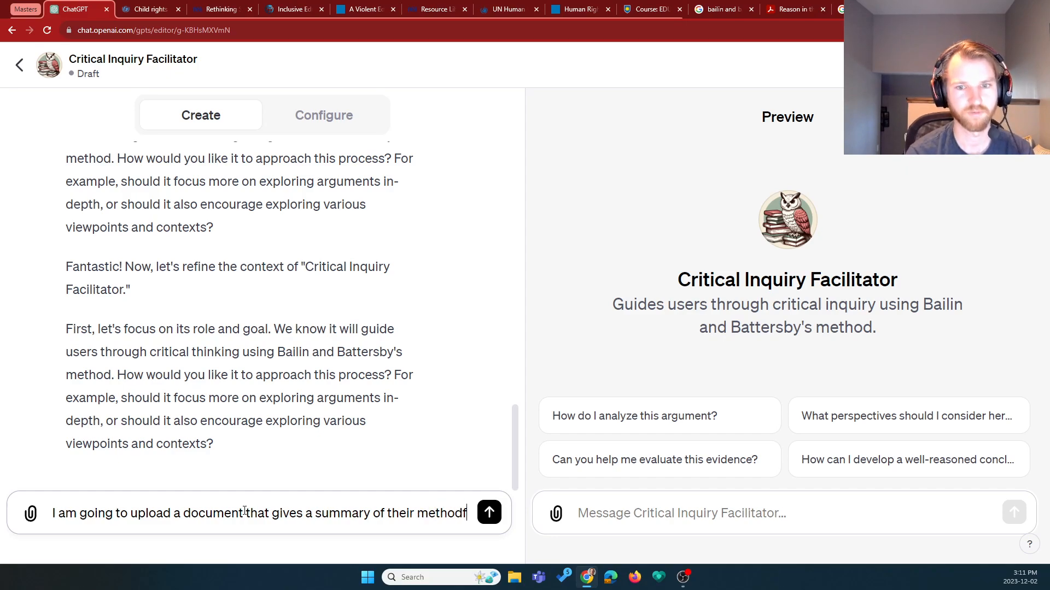
pyautogui.write('f Cri')
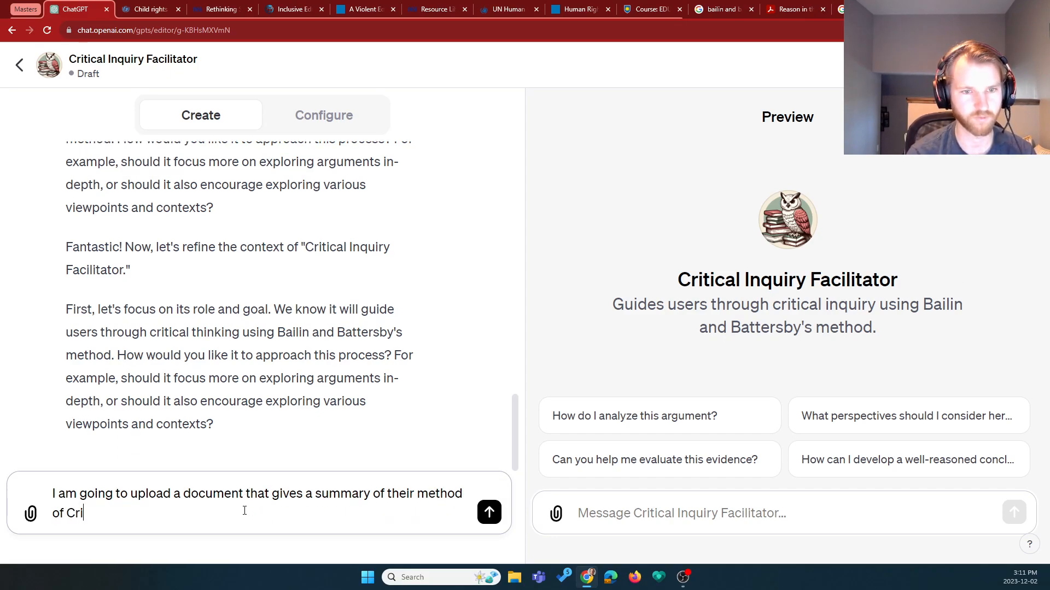
pyautogui.write('tcal Th')
pyautogui.press('BackSpace')
pyautogui.press('BackSpace')
pyautogui.press('BackSpace')
pyautogui.press('BackSpace')
pyautogui.press('BackSpace')
pyautogui.press('BackSpace')
pyautogui.write('ical Thinking ')
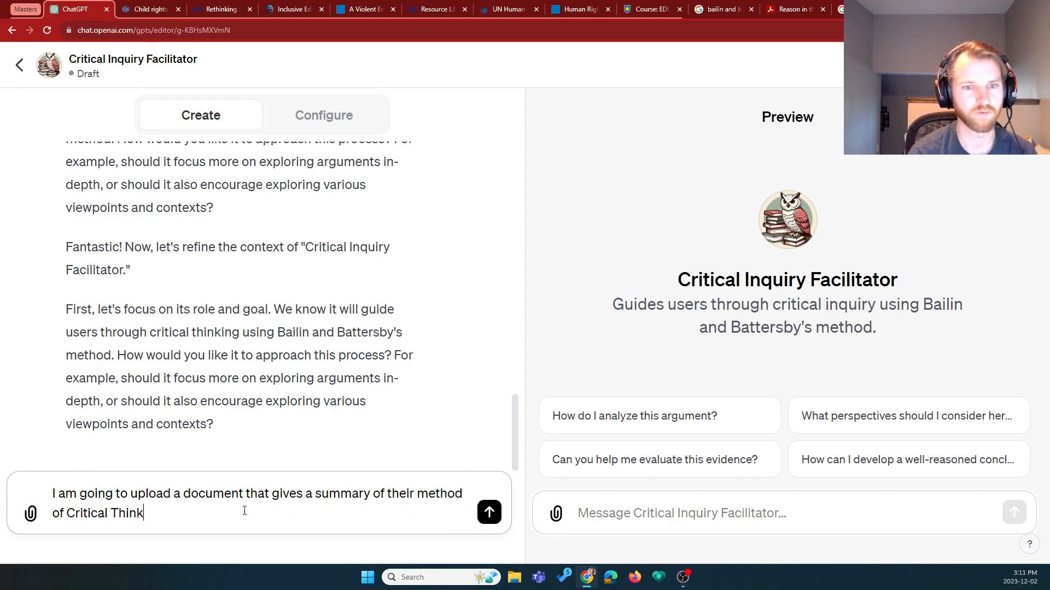
pyautogui.write('Peda')
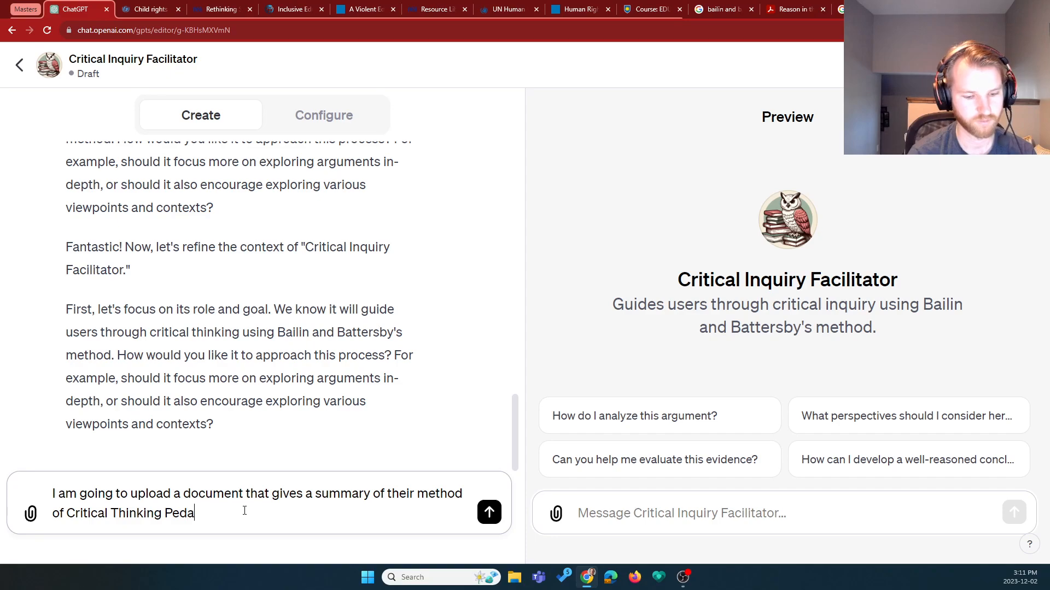
pyautogui.write('gogy. ')
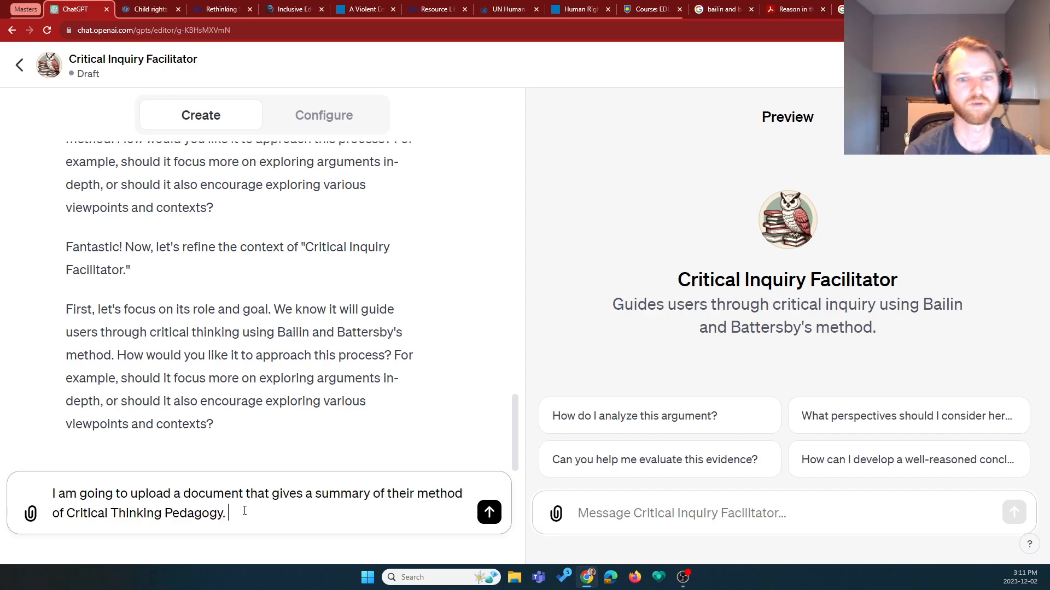
# - Add to the reply "I would like the Critical Inquiry Facilitator to guide the user through each step of the process one at at time."
pyautogui.write('I would like the')
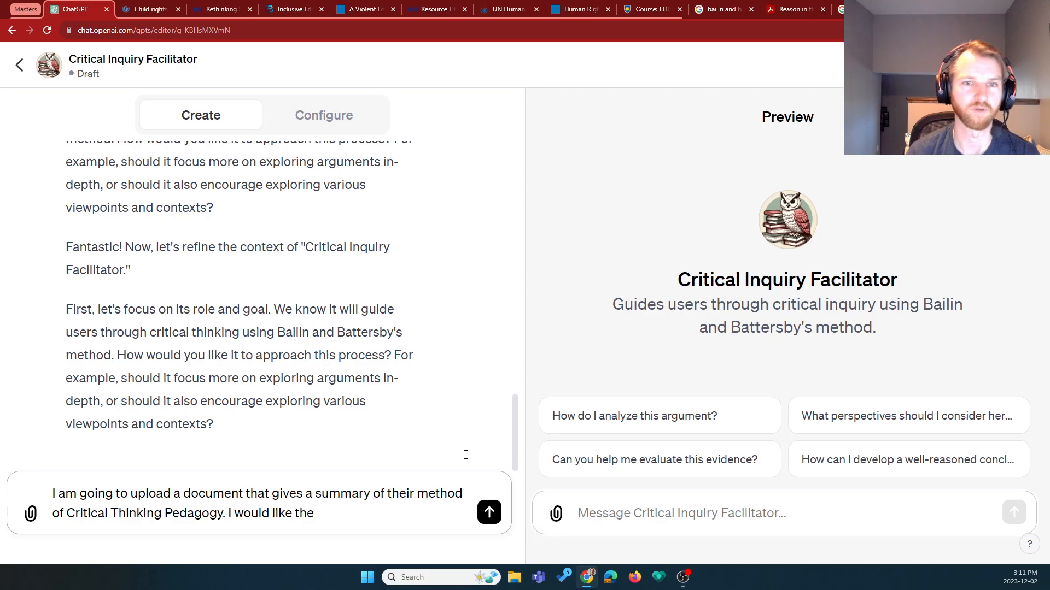
pyautogui.scroll(3, 434, 375)
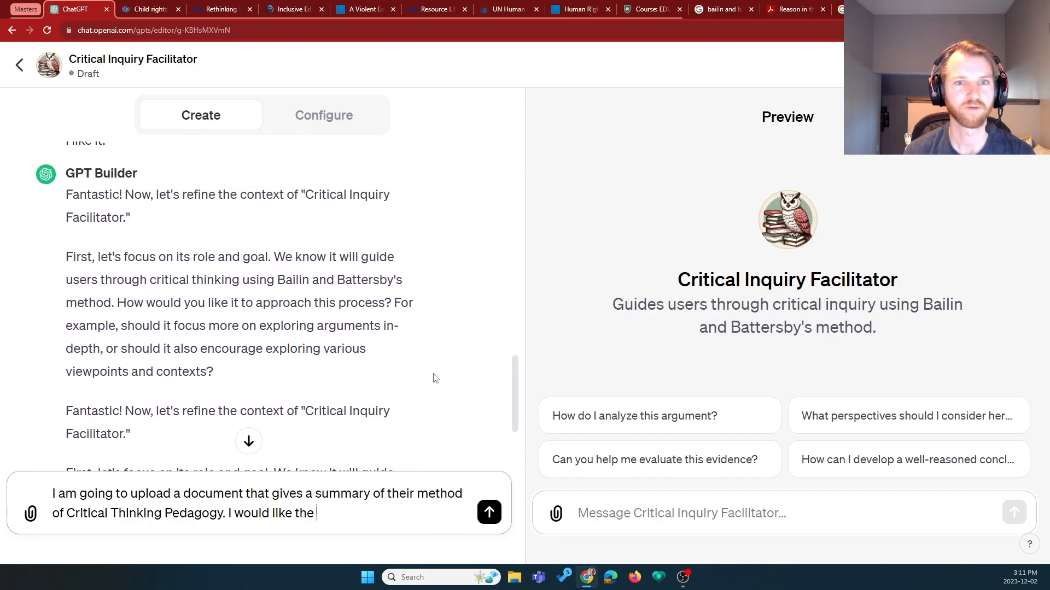
pyautogui.scroll(-3, 432, 376)
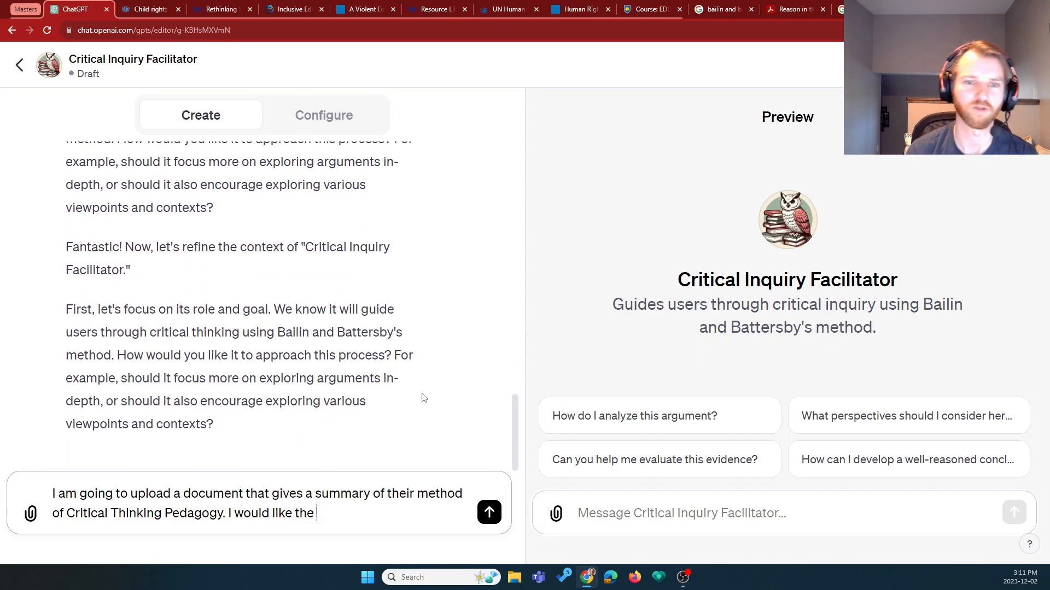
pyautogui.write('Critical Inquiry Facilitator to')
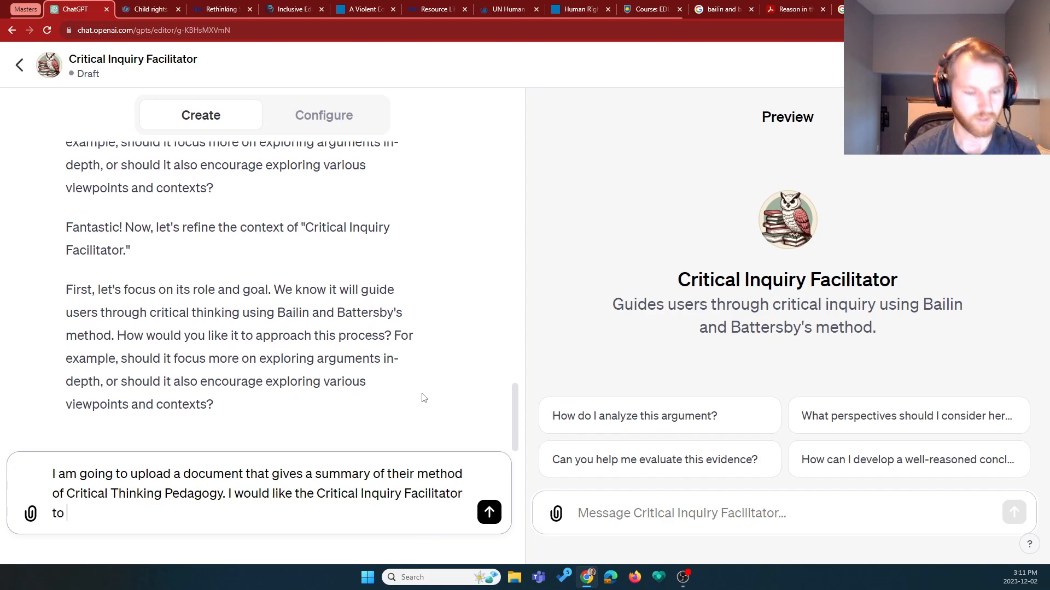
pyautogui.write('guide')
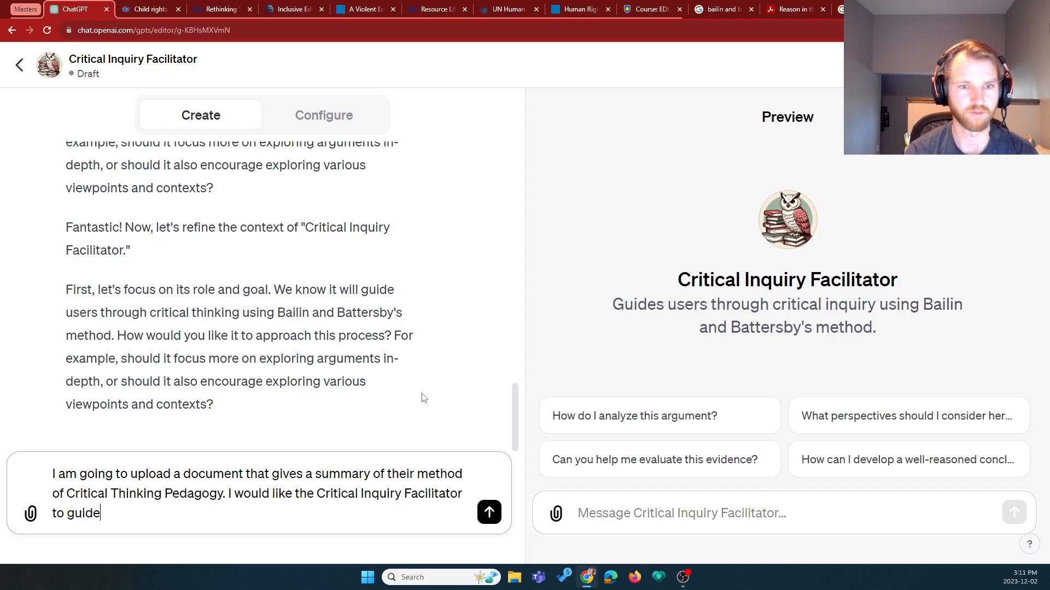
pyautogui.write(' the user ')
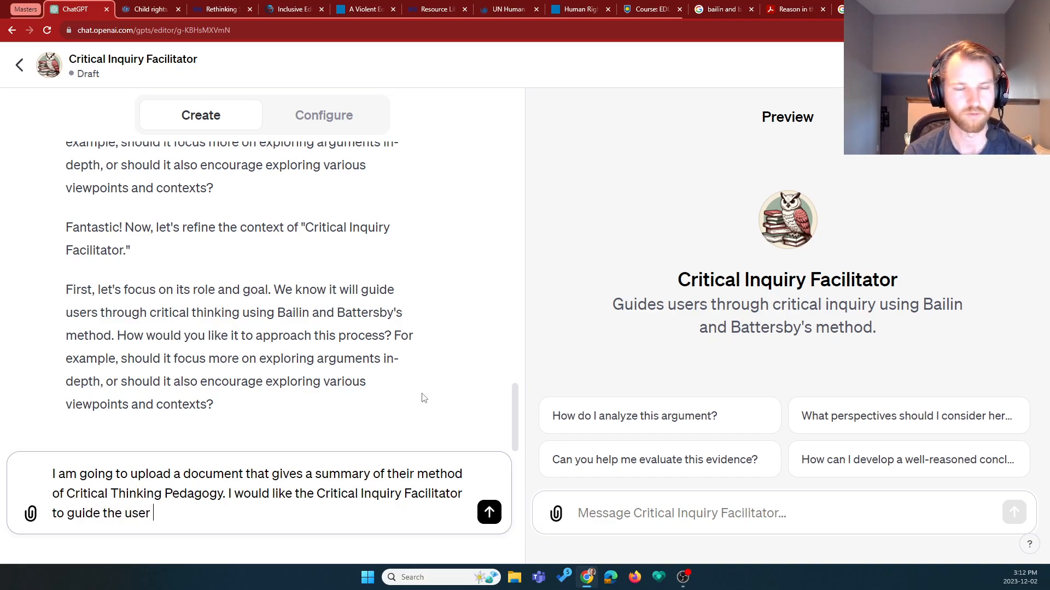
pyautogui.write('through eac')
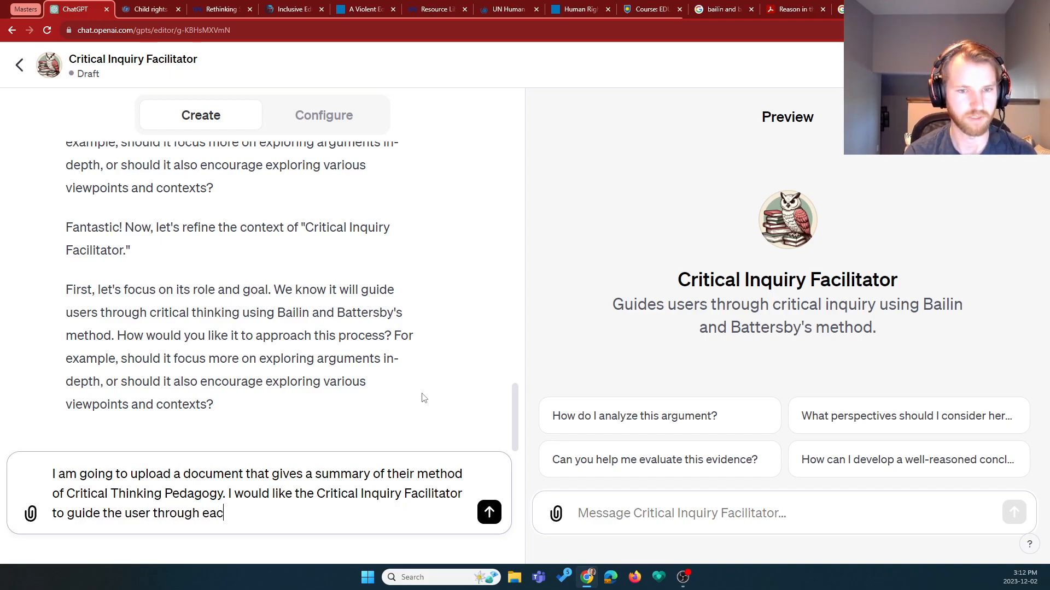
pyautogui.write('h step of the process one at at time.')
pyautogui.press('BackSpace')
pyautogui.press('BackSpace')
pyautogui.press('BackSpace')
pyautogui.press('BackSpace')
pyautogui.write('a')
pyautogui.press('BackSpace')
pyautogui.write('ime')
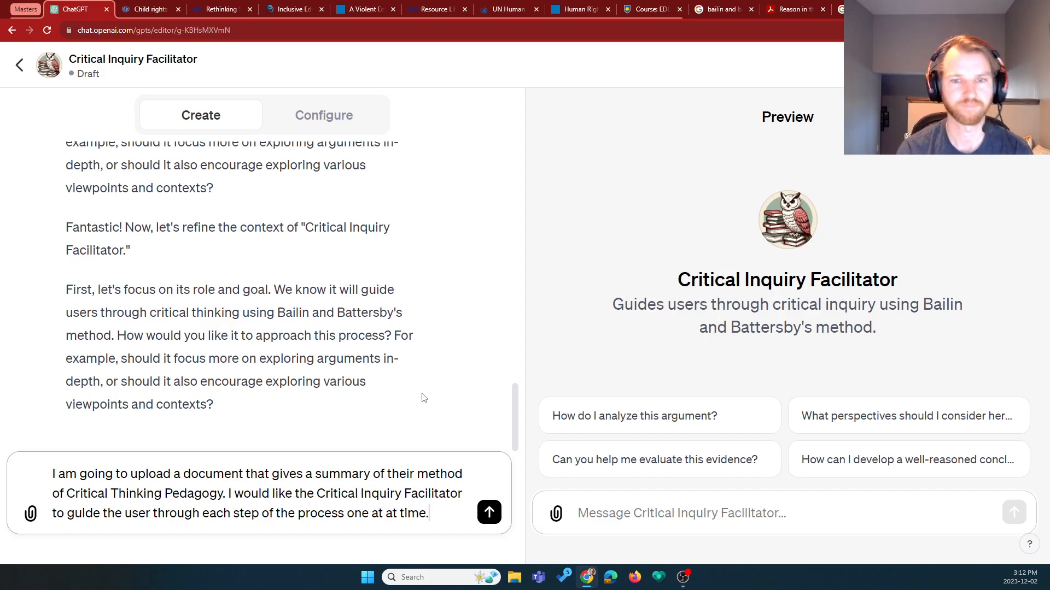
# - Continue the reply with "As well as provide prompts and feedback that encourages the user to be in alignment with"
pyautogui.write('. A')
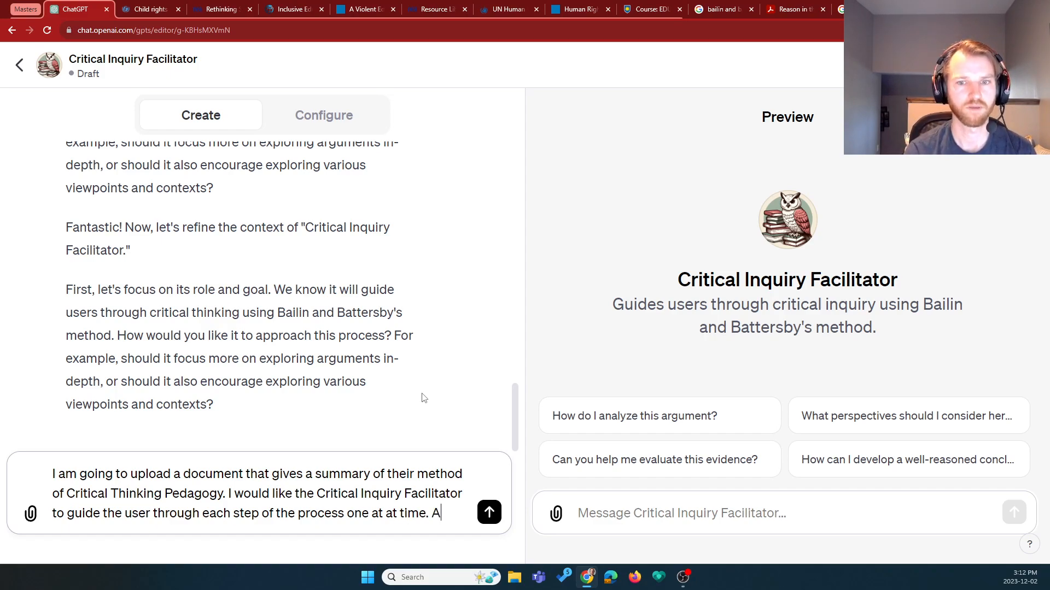
pyautogui.write('s well as provide ')
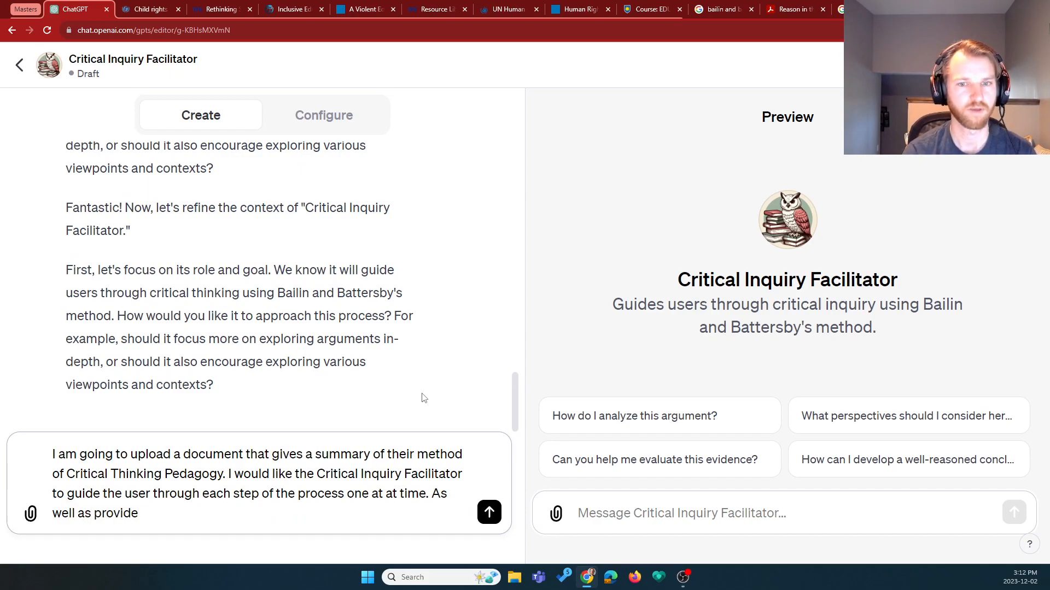
pyautogui.write('pro')
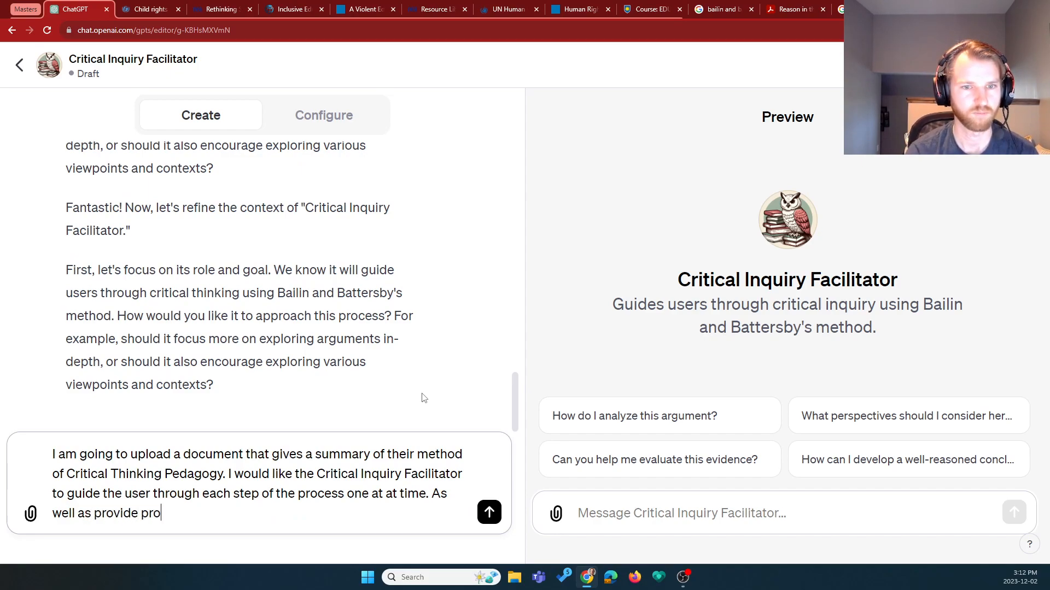
pyautogui.write('mpts and fee')
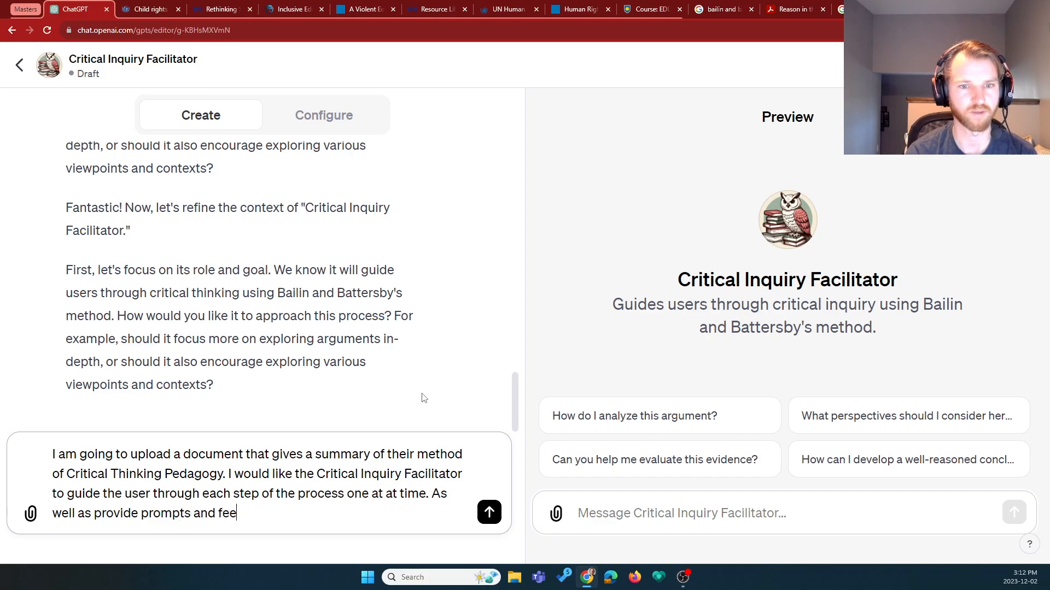
pyautogui.write('dback about')
pyautogui.press('BackSpace')
pyautogui.press('BackSpace')
pyautogui.press('BackSpace')
pyautogui.press('BackSpace')
pyautogui.press('BackSpace')
pyautogui.press('BackSpace')
pyautogui.write('that in')
pyautogui.press('BackSpace')
pyautogui.press('BackSpace')
pyautogui.write('en')
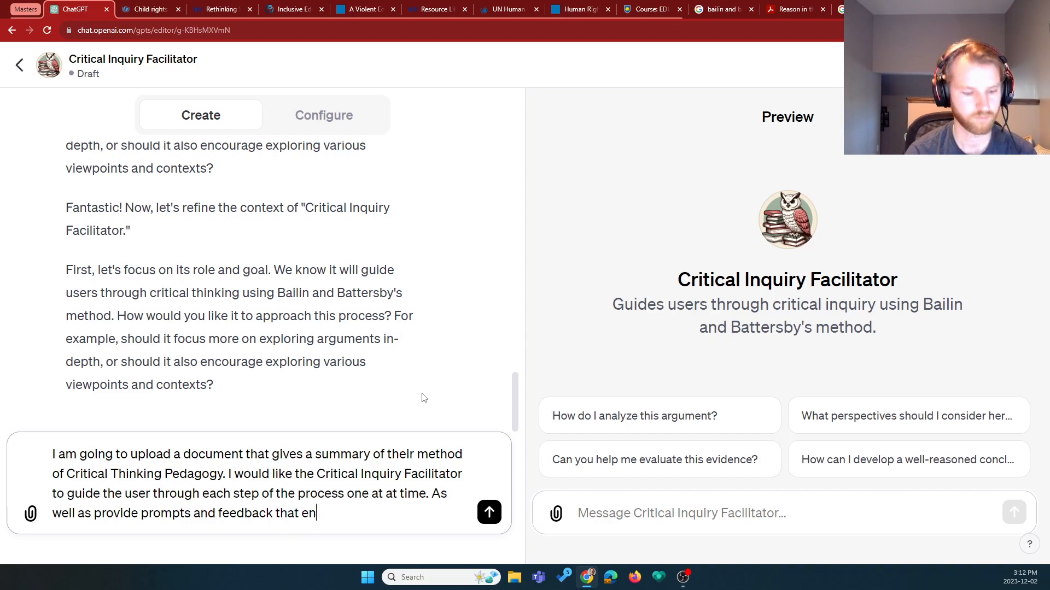
pyautogui.write('courages the user')
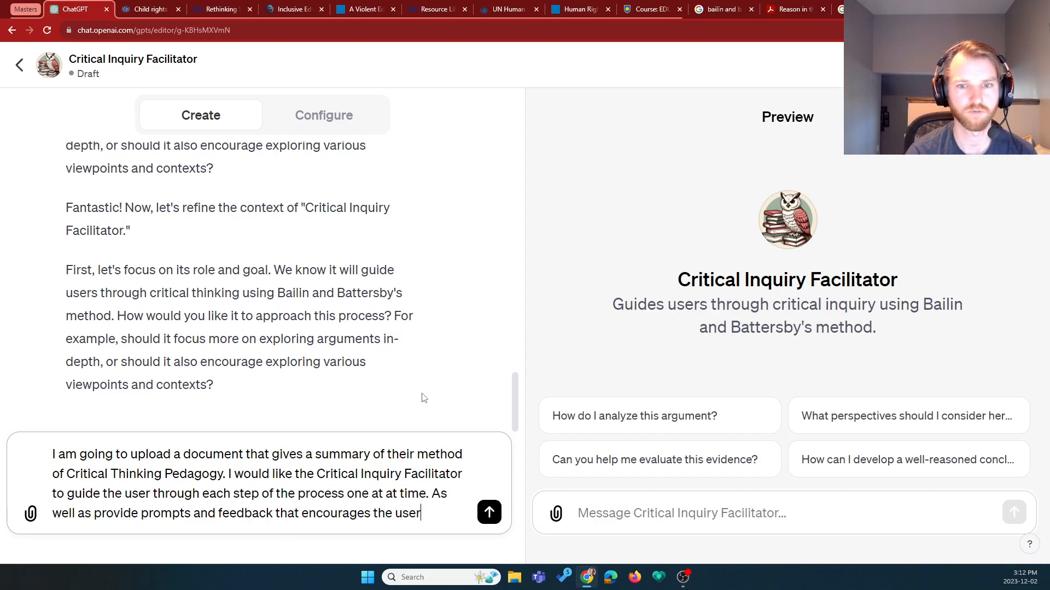
pyautogui.write(' to be in alignment with')
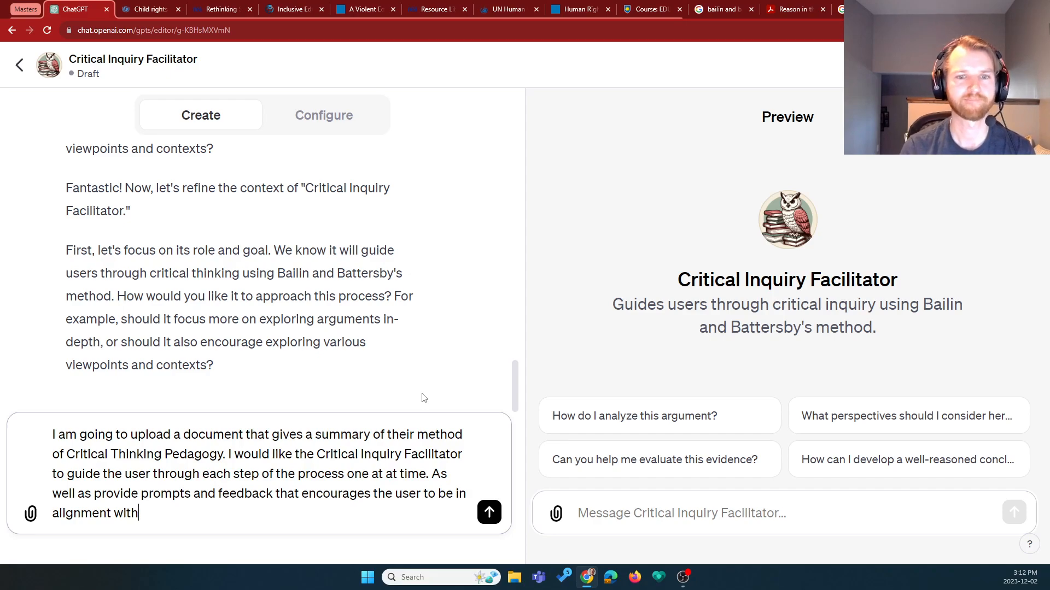
# - Replace "encourages" with "helps" in the reply's phrase about prompts and feedback for the user
pyautogui.hotkey('ctrl', 'shift', 'Left')
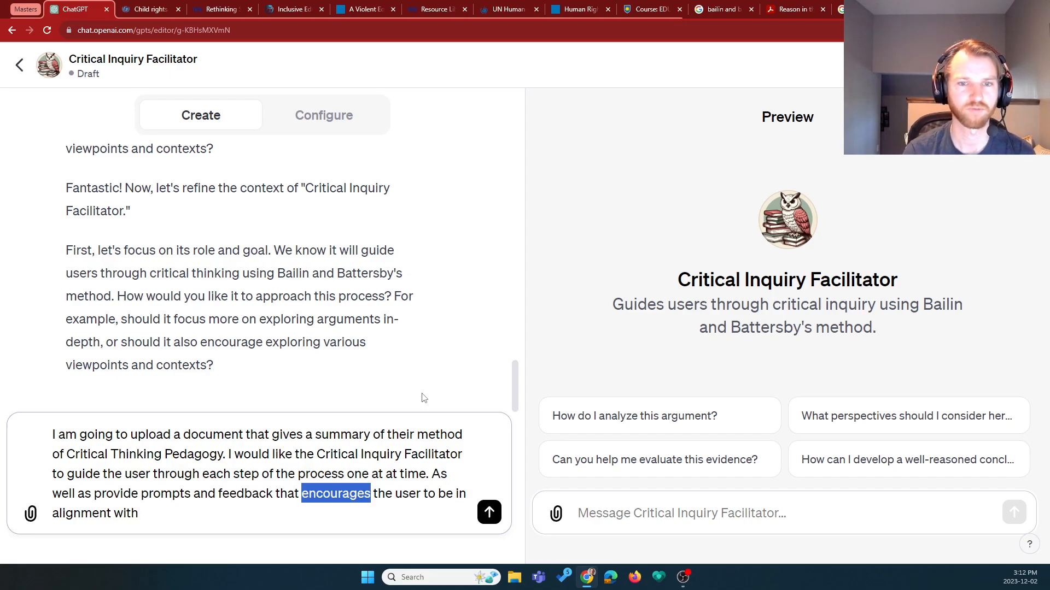
pyautogui.write('help')
pyautogui.press('BackSpace')
pyautogui.press('BackSpace')
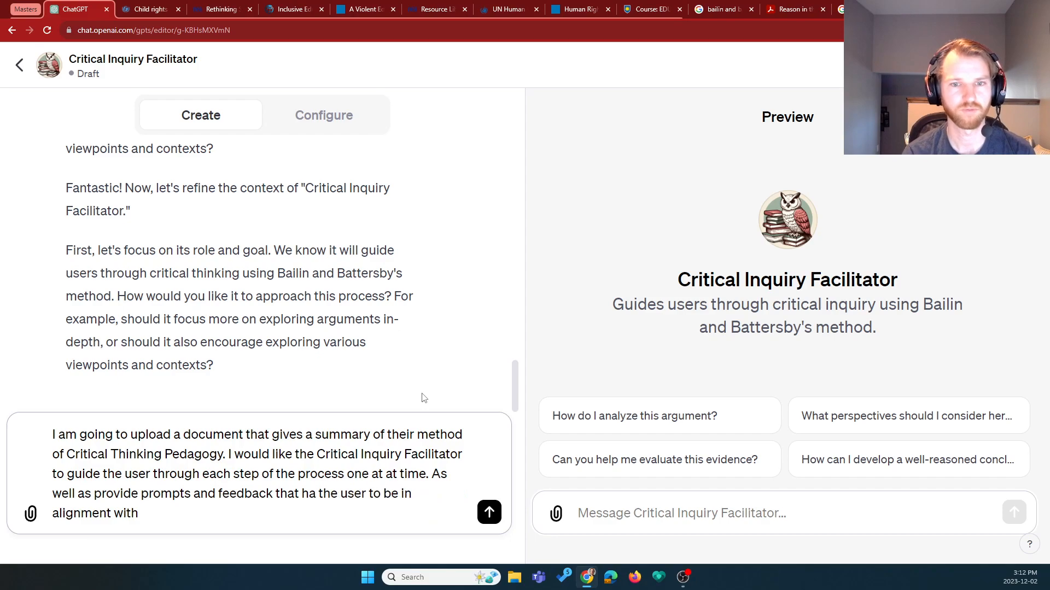
pyautogui.write('lps')
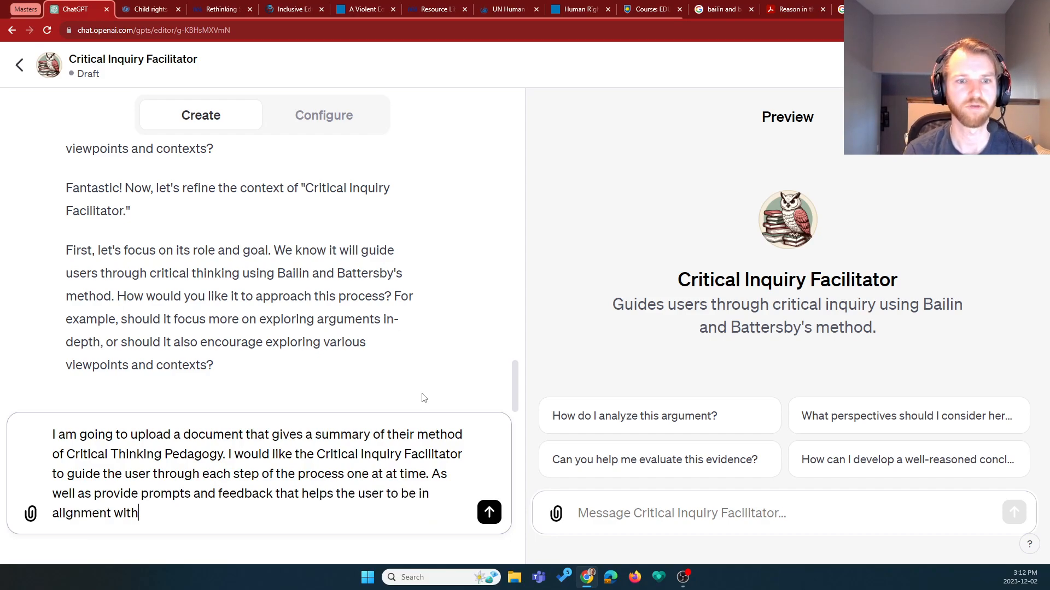
# - Reword the end of the reply from "be in alignment with" to "align with their"
pyautogui.hotkey('ctrl', 'Left')
pyautogui.hotkey('ctrl', 'shift', 'Left')
pyautogui.press('BackSpace')
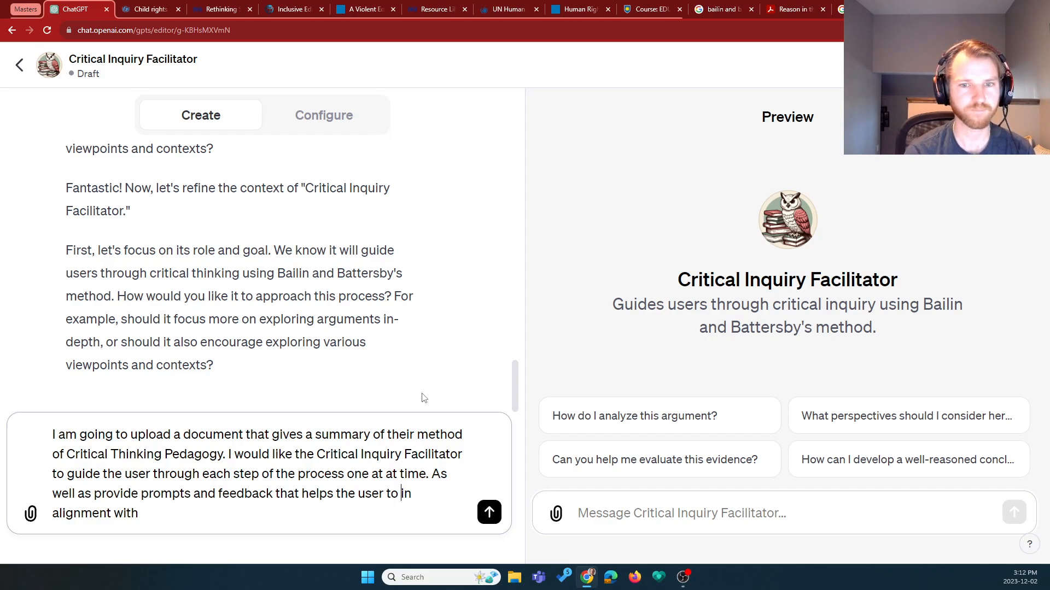
pyautogui.hotkey('ctrl', 'shift', 'Right')
pyautogui.hotkey('ctrl', 'shift', 'Right')
pyautogui.hotkey('ctrl', 'shift', 'Right')
pyautogui.write('align with their ')
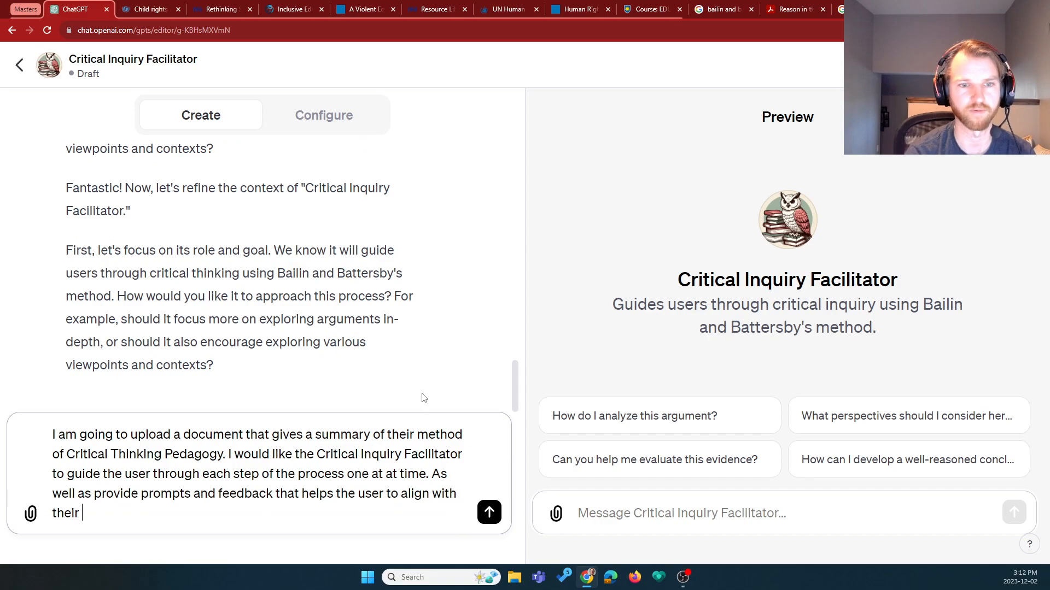
# - Complete the reply's last sentence with "guideline and spirit of inquiry."
pyautogui.write('spir')
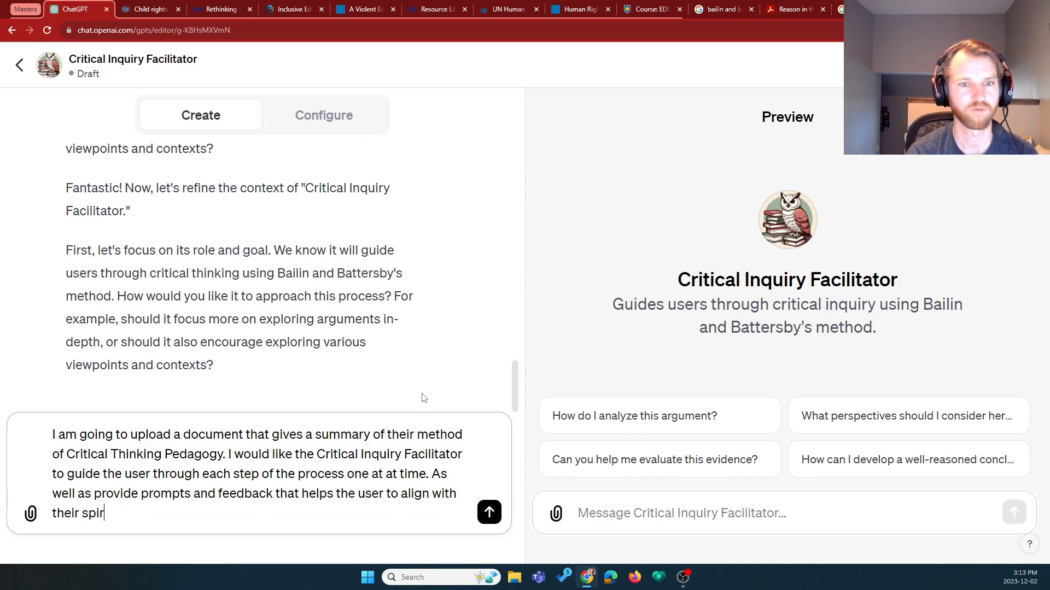
pyautogui.write('it and proc')
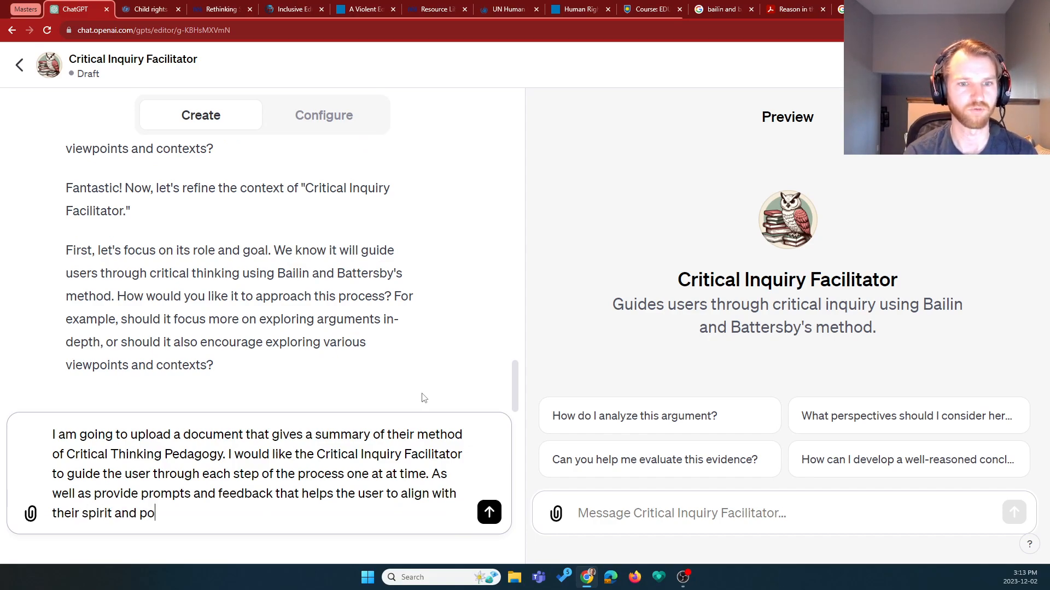
pyautogui.write('ess')
pyautogui.hotkey('ctrl', 'shift', 'Left')
pyautogui.hotkey('ctrl', 'shift', 'Left')
pyautogui.write('of inquiry a')
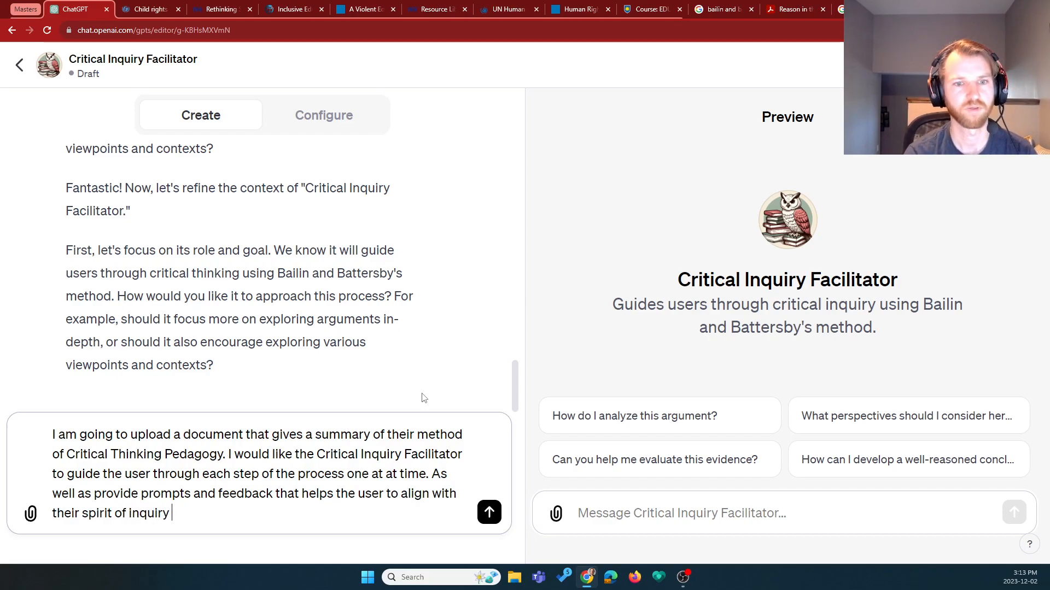
pyautogui.press('BackSpace')
pyautogui.press('BackSpace')
pyautogui.press('BackSpace')
pyautogui.write('y.')
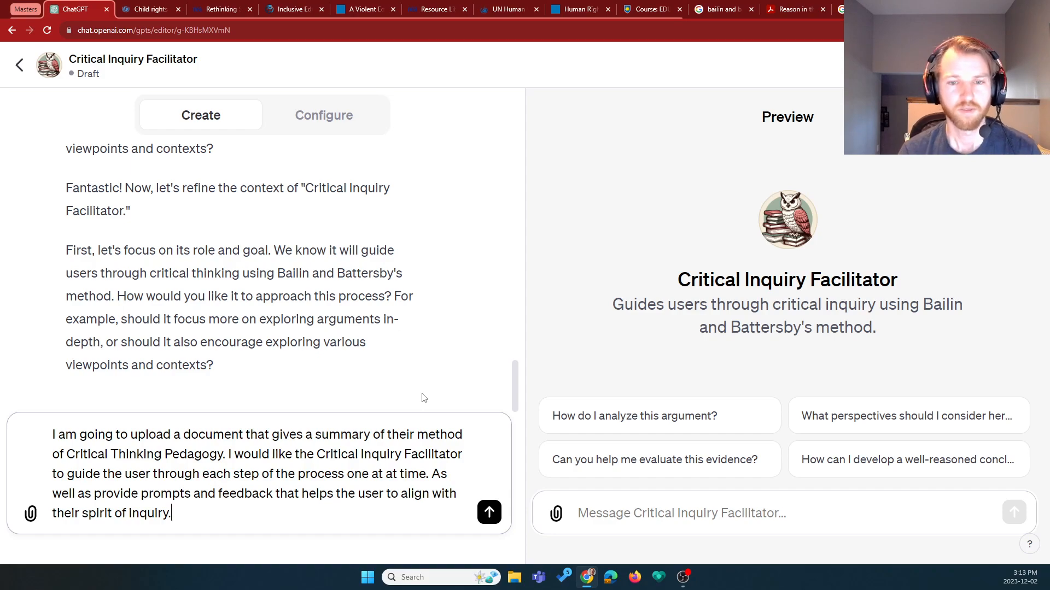
pyautogui.write('guideline ')
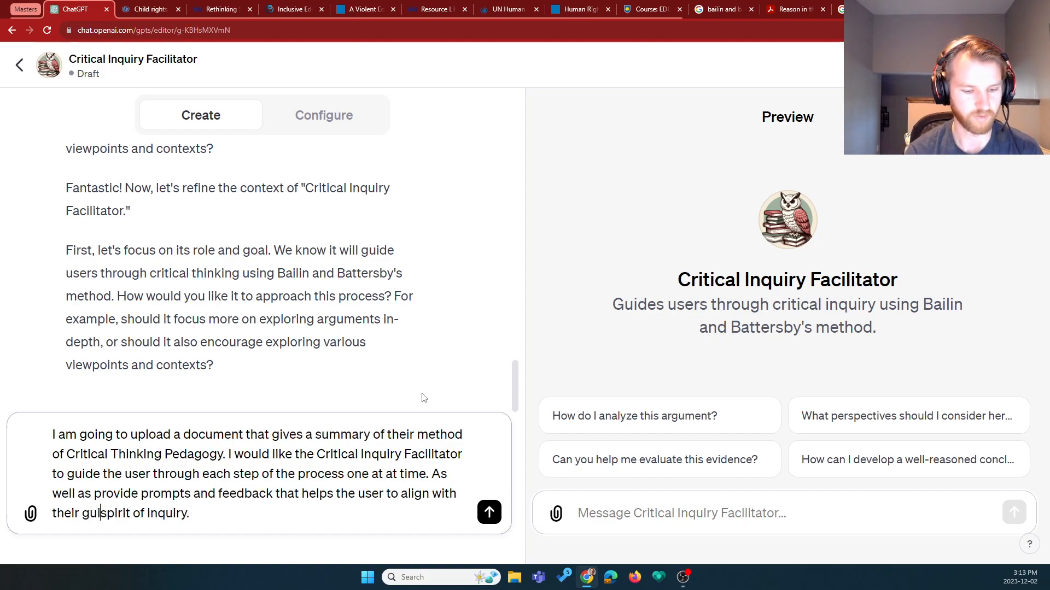
pyautogui.write('and')
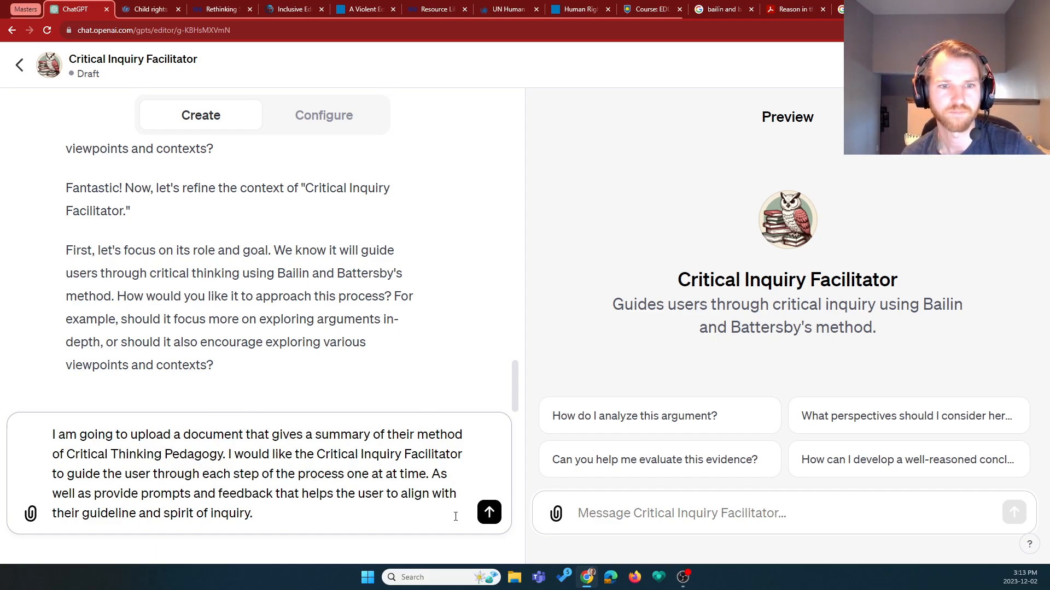
# - Join the last two sentences with a comma before a lowercase "as well as provide prompts" and send the reply to GPT Builder
pyautogui.click(390, 513)
pyautogui.click(441, 477)
pyautogui.press('Left')
pyautogui.press('BackSpace')
pyautogui.press('BackSpace')
pyautogui.write(',')
pyautogui.press('BackSpace')
pyautogui.write('a')
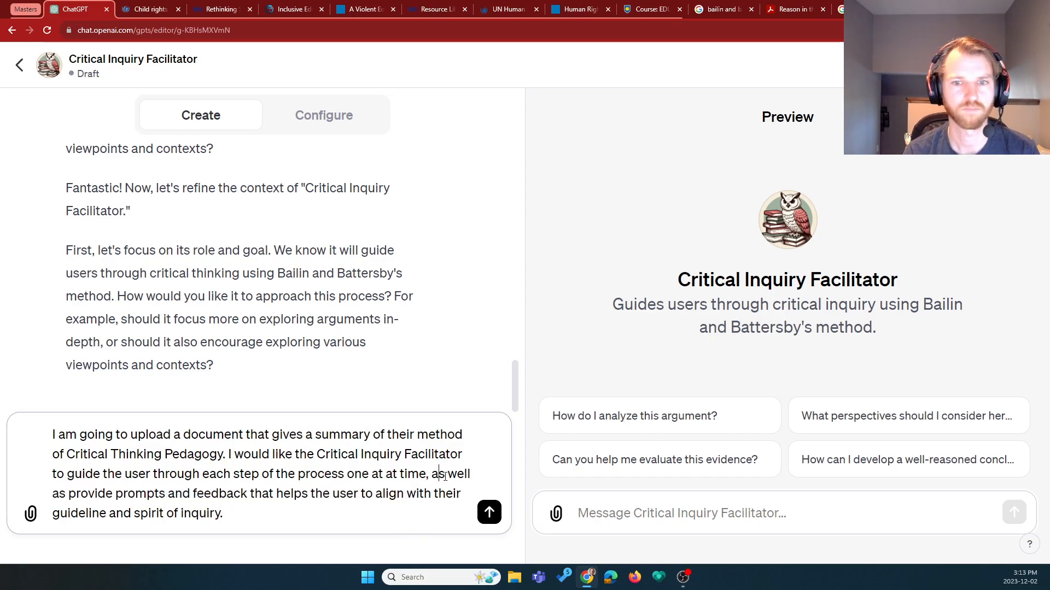
pyautogui.hotkey('ctrl', 'End')
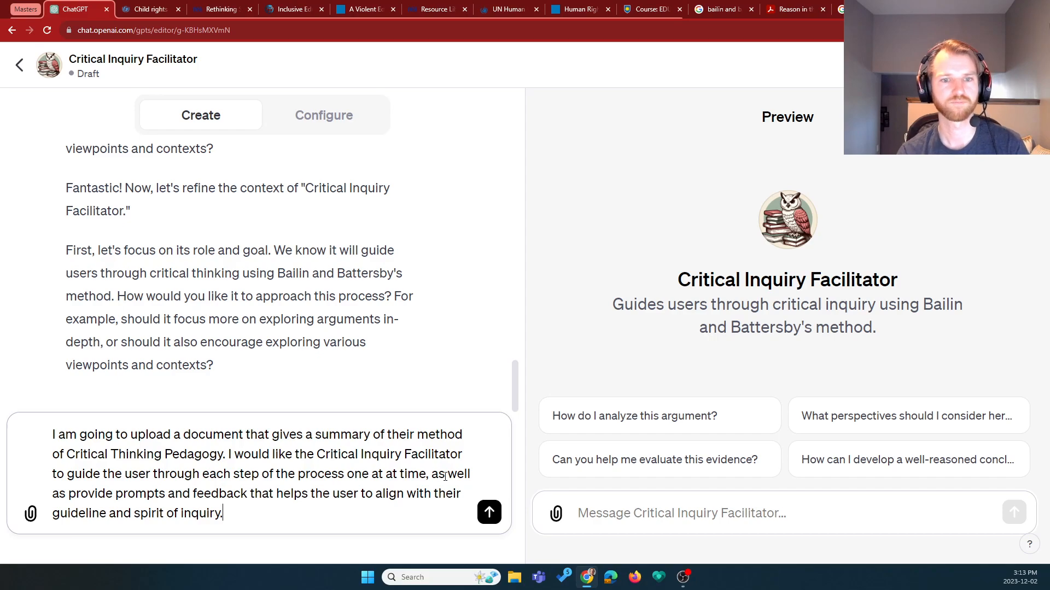
pyautogui.click(489, 512)
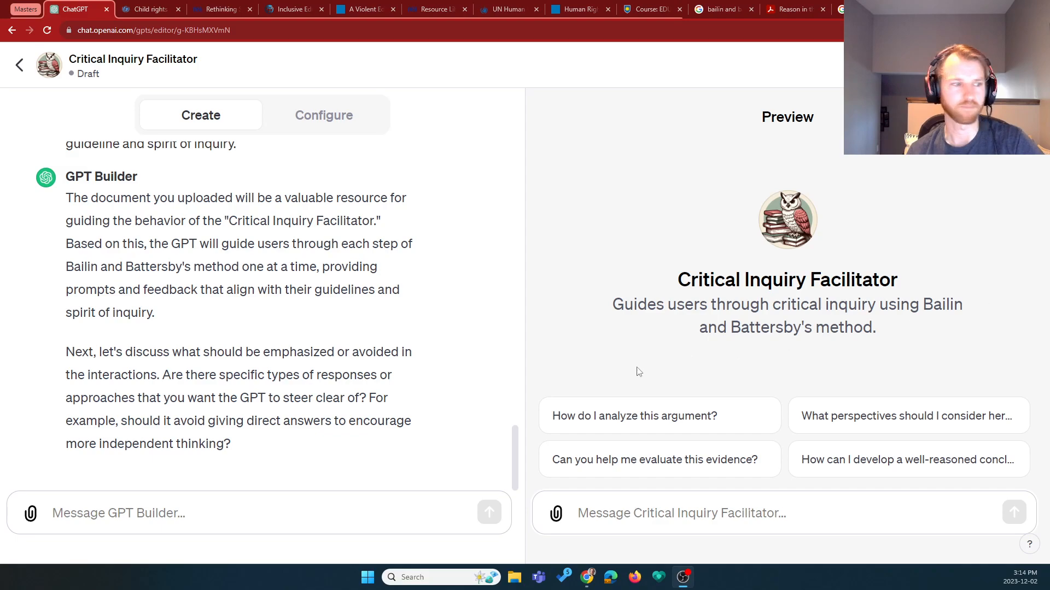
# - Send GPT Builder the reply "I haven't uploaded the document yet. I will do that now."
pyautogui.click(382, 506)
pyautogui.write('I h')
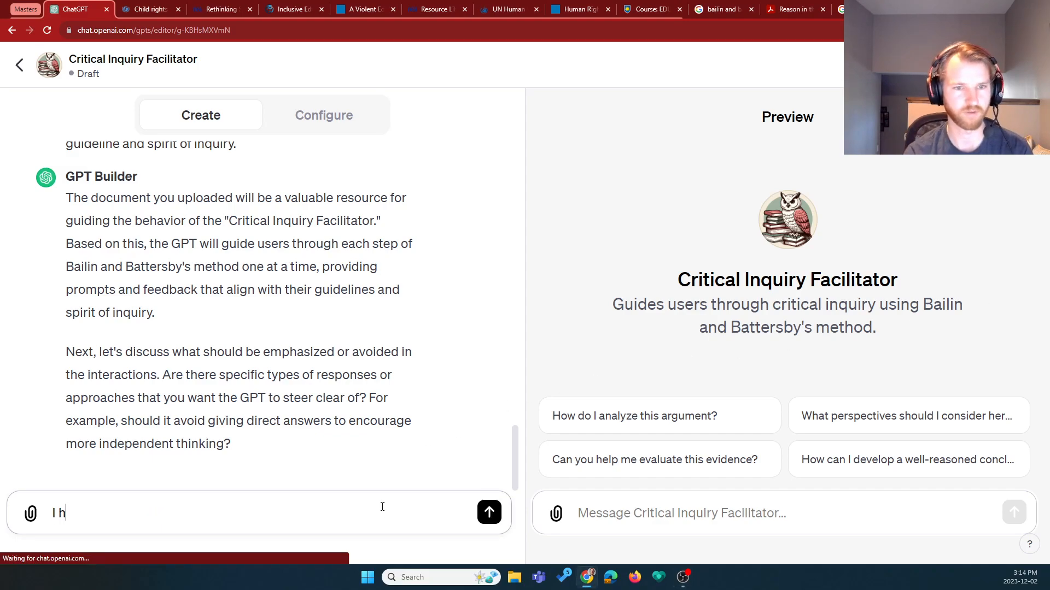
pyautogui.write("ave n't uploaded the coc")
pyautogui.press('BackSpace')
pyautogui.press('BackSpace')
pyautogui.press('BackSpace')
pyautogui.write('document yet,. I will do that ')
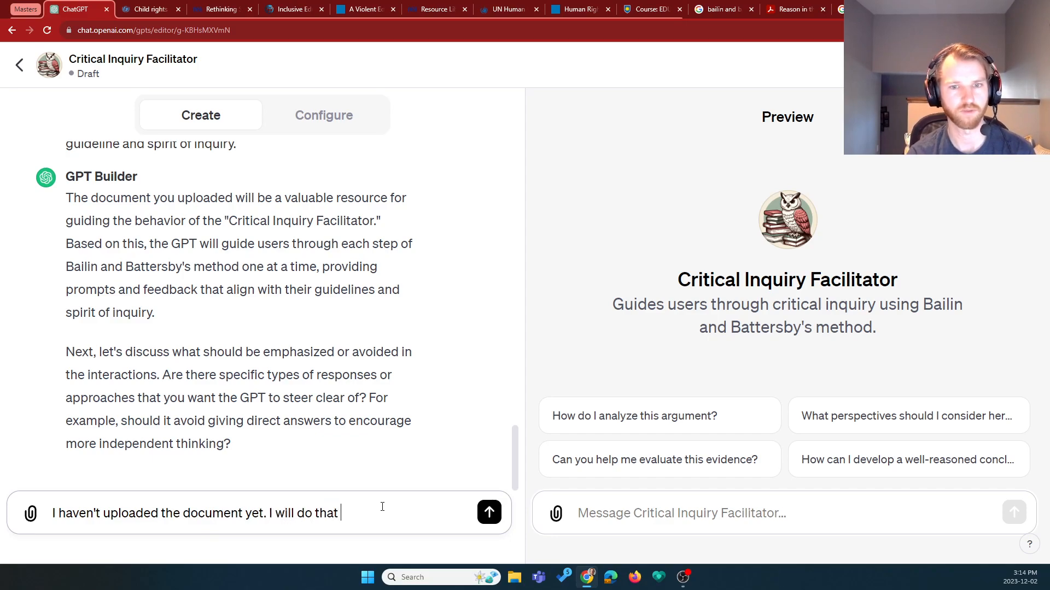
pyautogui.write('now.')
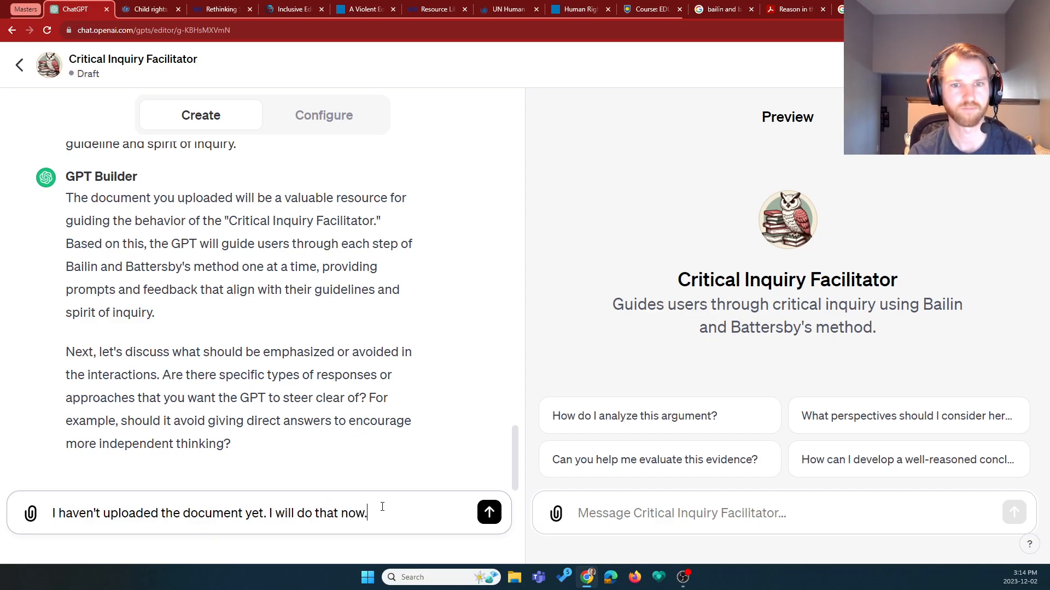
pyautogui.press('Return')
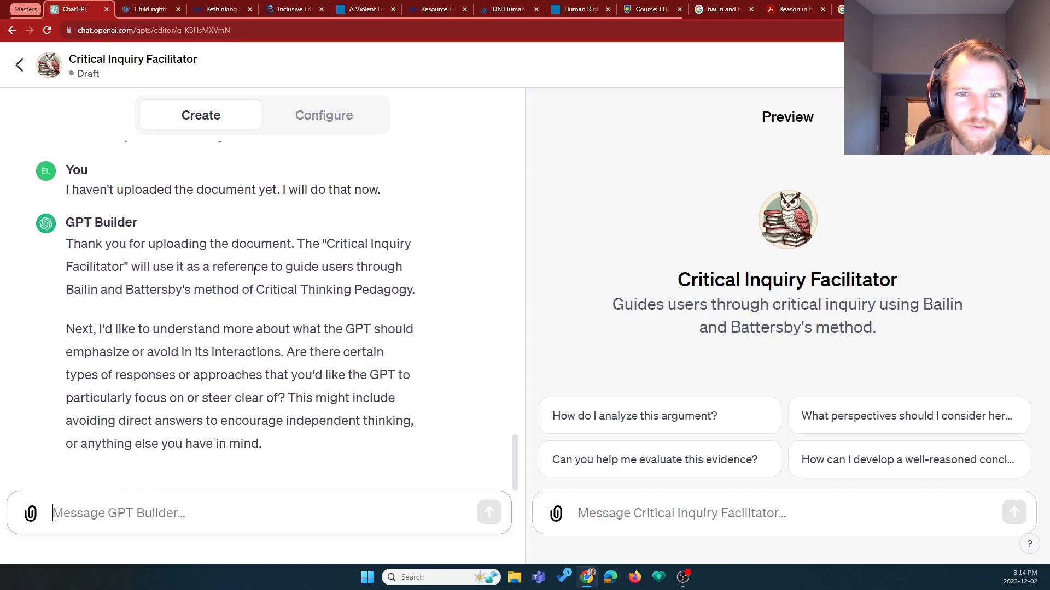
# - Attach the PDF "Reason in the balance_ Teaching critical thinking as dialectical" from Downloads to the GPT Builder message
pyautogui.click(30, 513)
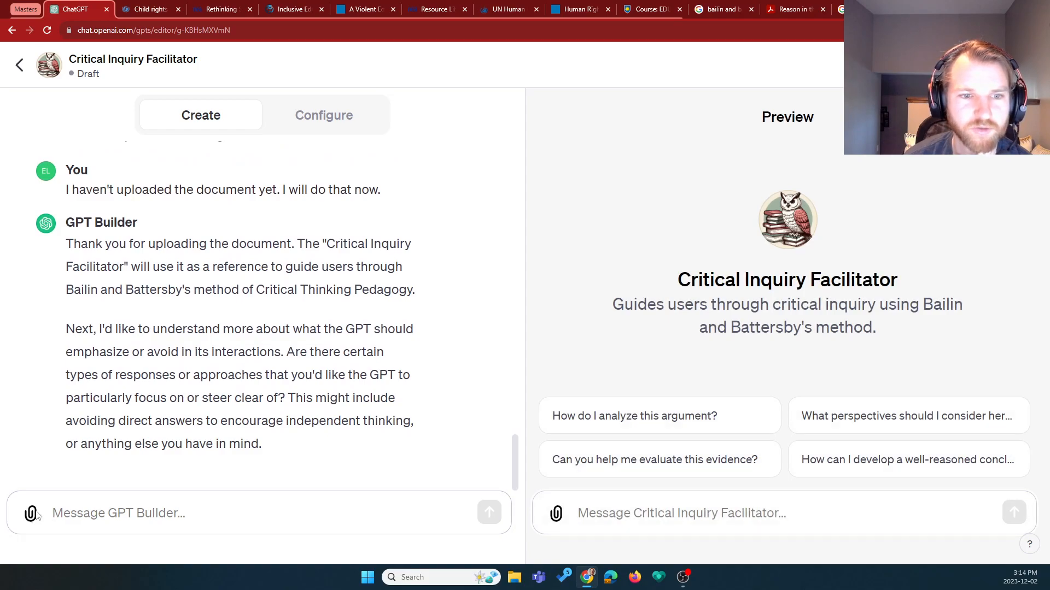
pyautogui.click(200, 108)
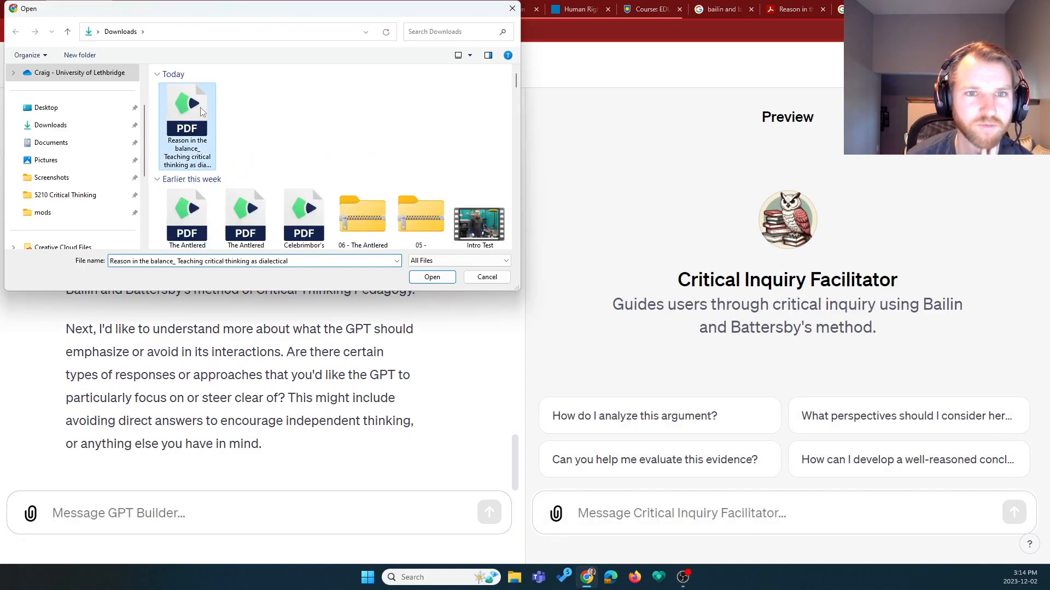
pyautogui.click(432, 277)
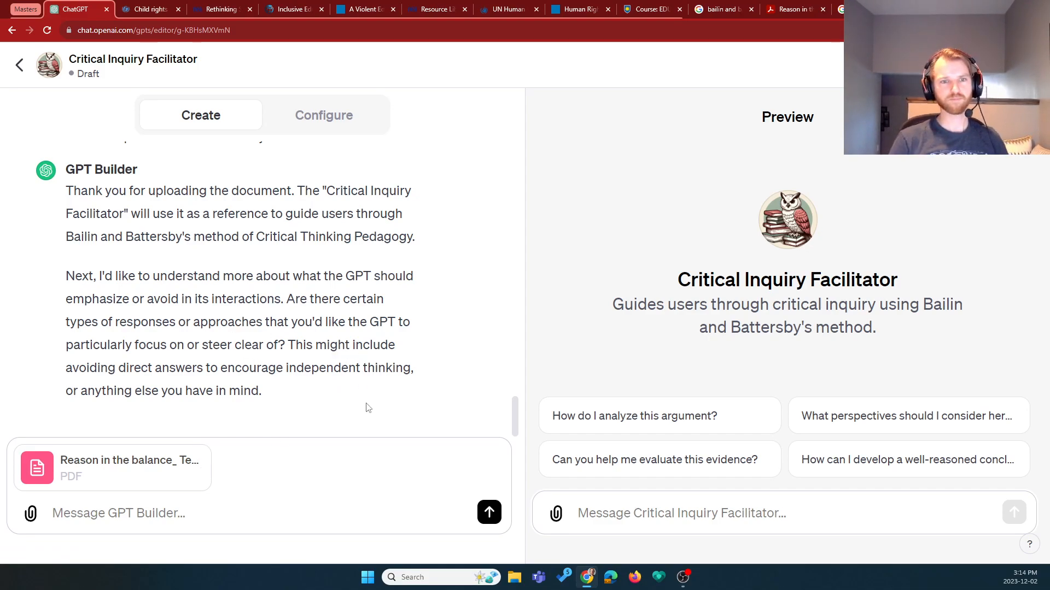
# - Send the attached PDF to GPT Builder with the message "Sorry I still didn't upload the document. Here it is now."
pyautogui.click(202, 513)
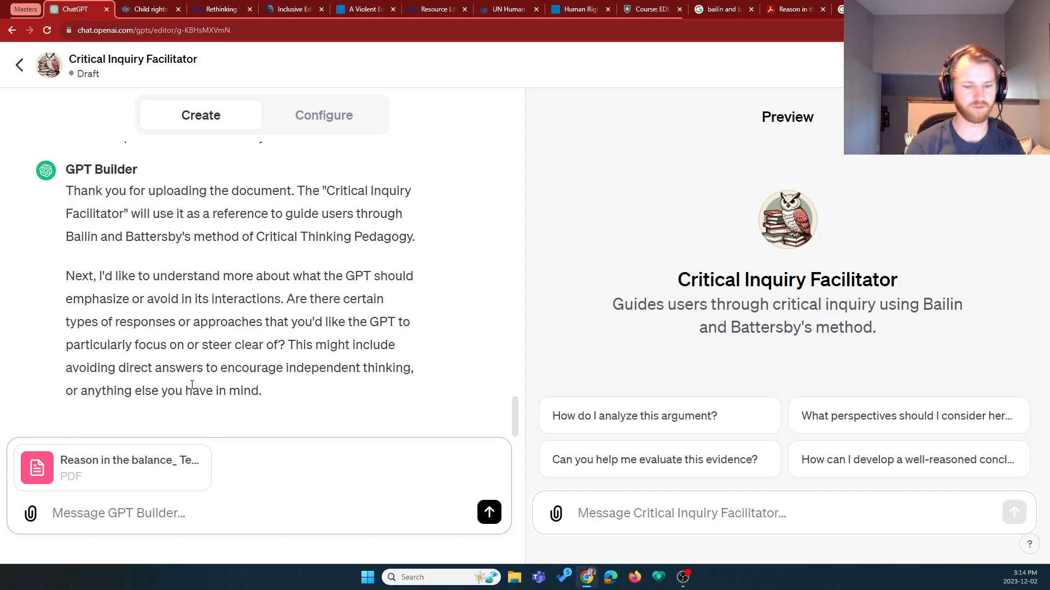
pyautogui.write('Sorry I')
pyautogui.write(" still didn't")
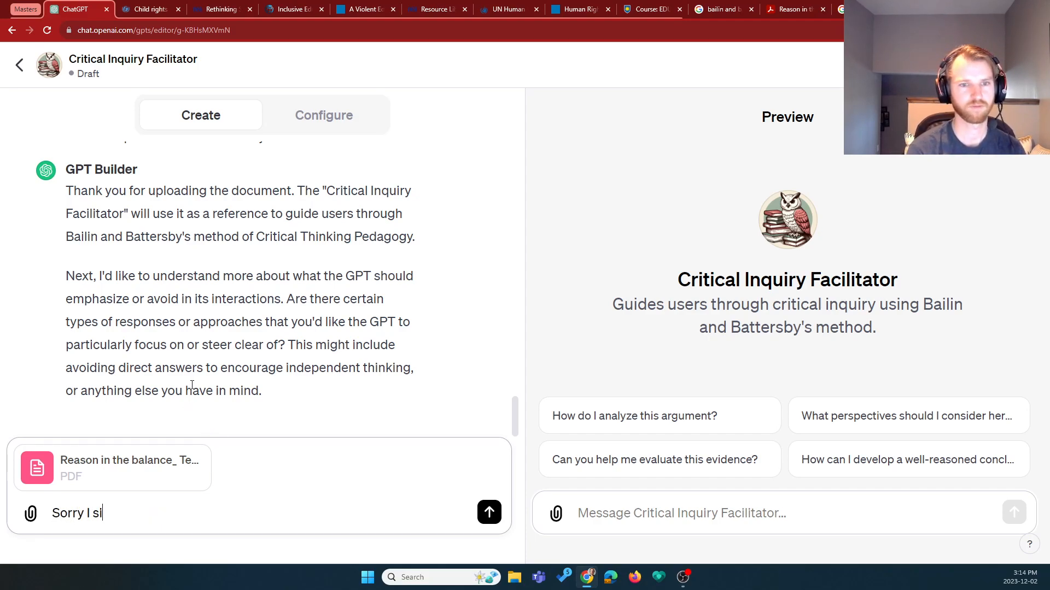
pyautogui.write(' up')
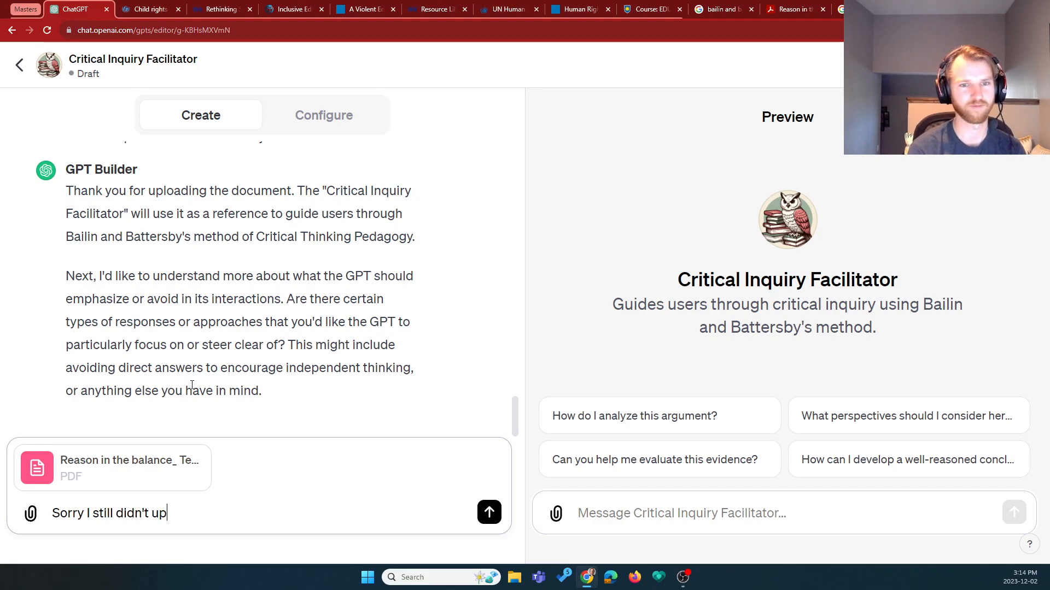
pyautogui.write('load the document. Here it is not ')
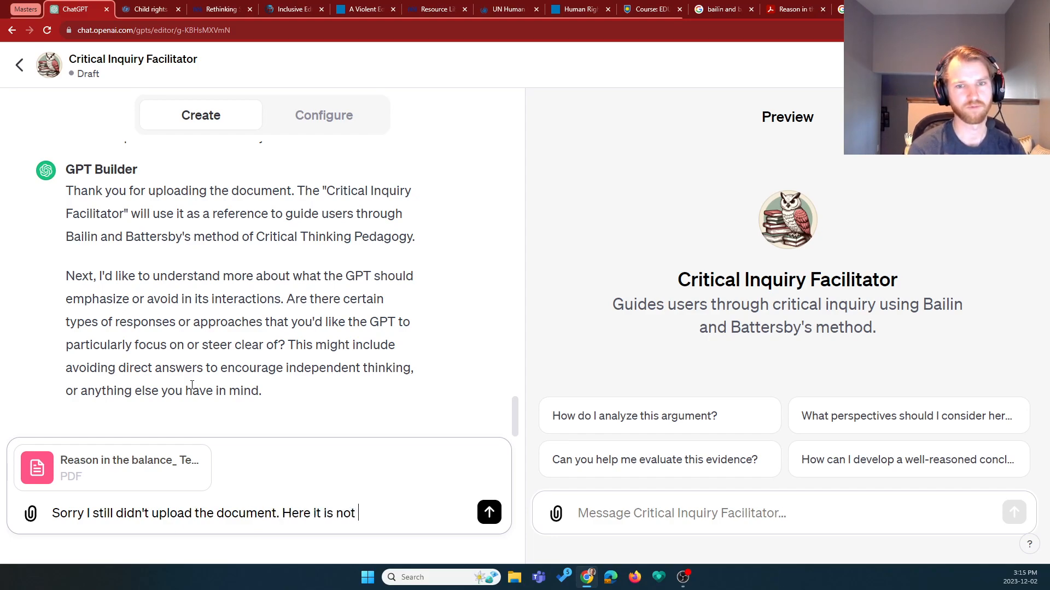
pyautogui.press('BackSpace')
pyautogui.press('BackSpace')
pyautogui.write('w.')
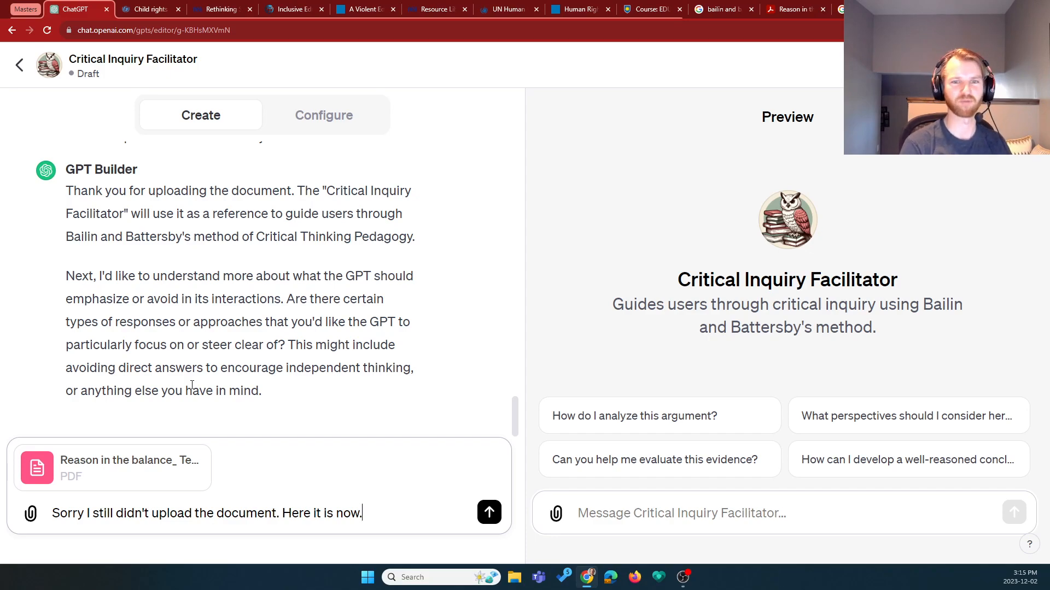
pyautogui.press('Return')
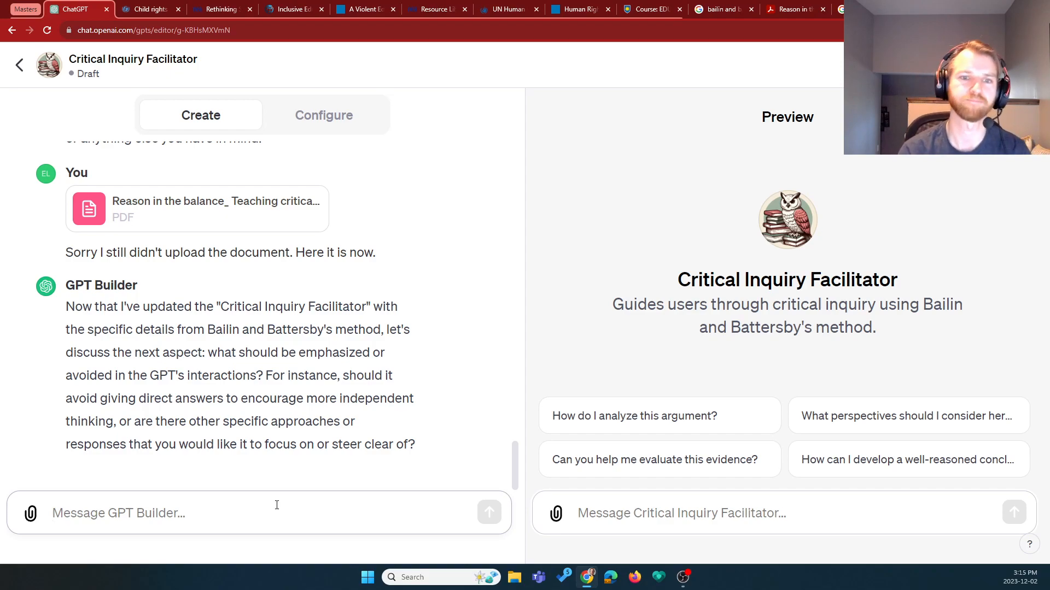
# - Begin the reply with "In general I think it's better to avoid trying to answer the inquiry itself, and rather"
pyautogui.write('In ger')
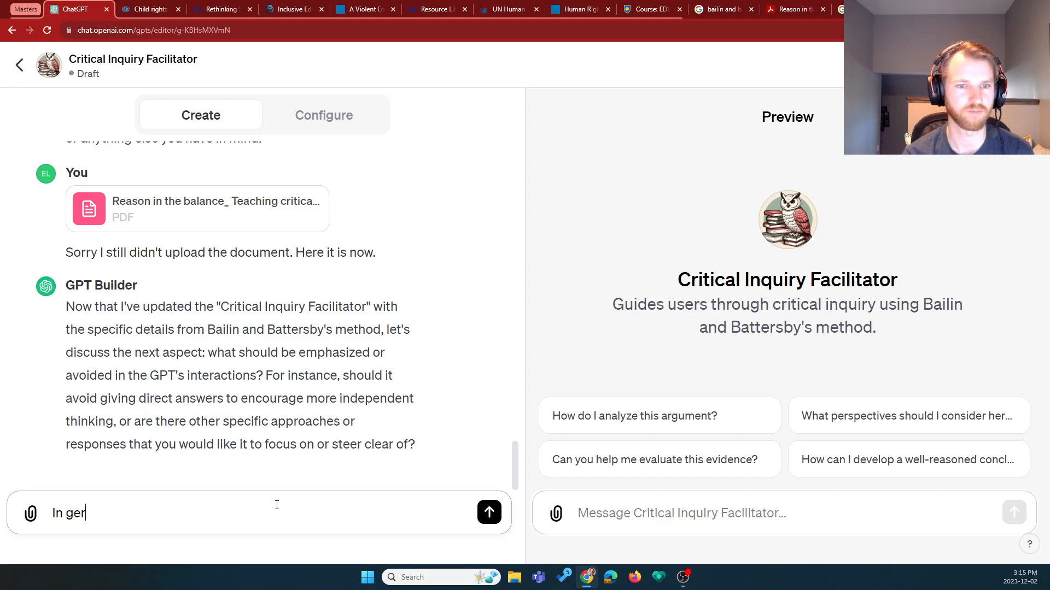
pyautogui.press('BackSpace')
pyautogui.write('neral')
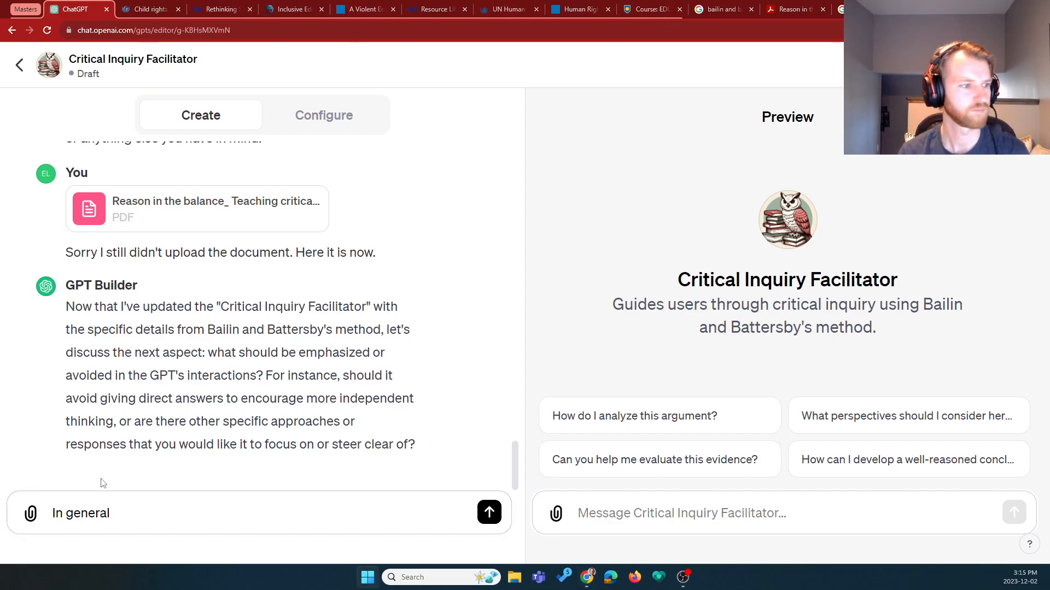
pyautogui.click(139, 508)
pyautogui.write("I think it's better to avoid trying to answer the question")
pyautogui.hotkey('ctrl', 'shift', 'Left')
pyautogui.write('inquiry ')
pyautogui.write('itself,')
pyautogui.write(' and rather ')
# - Continue the reply to GPT Builder with "guide the user through the process."
pyautogui.write('guide the ')
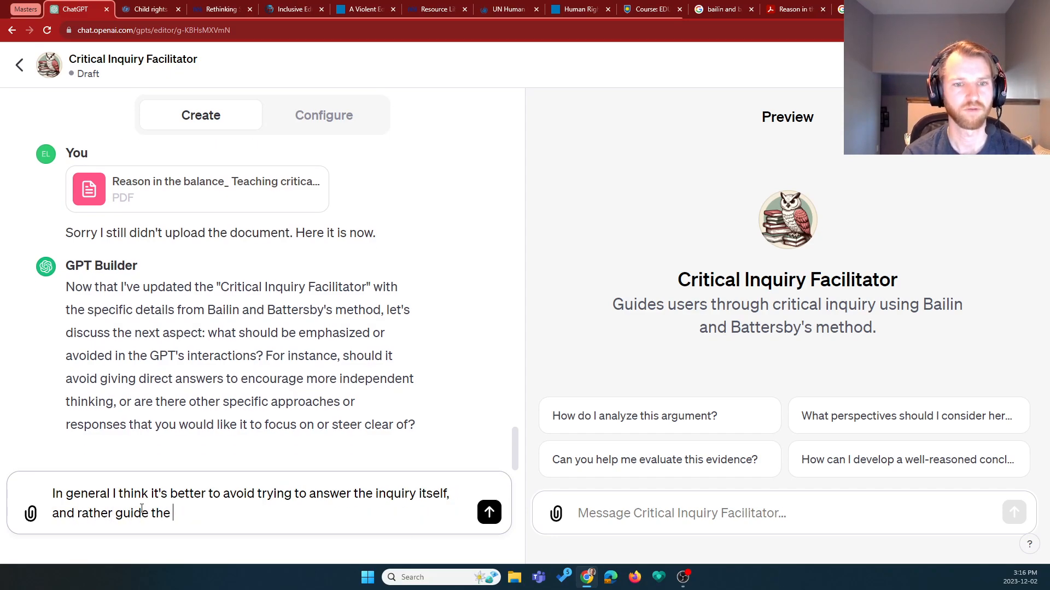
pyautogui.write('user to their on')
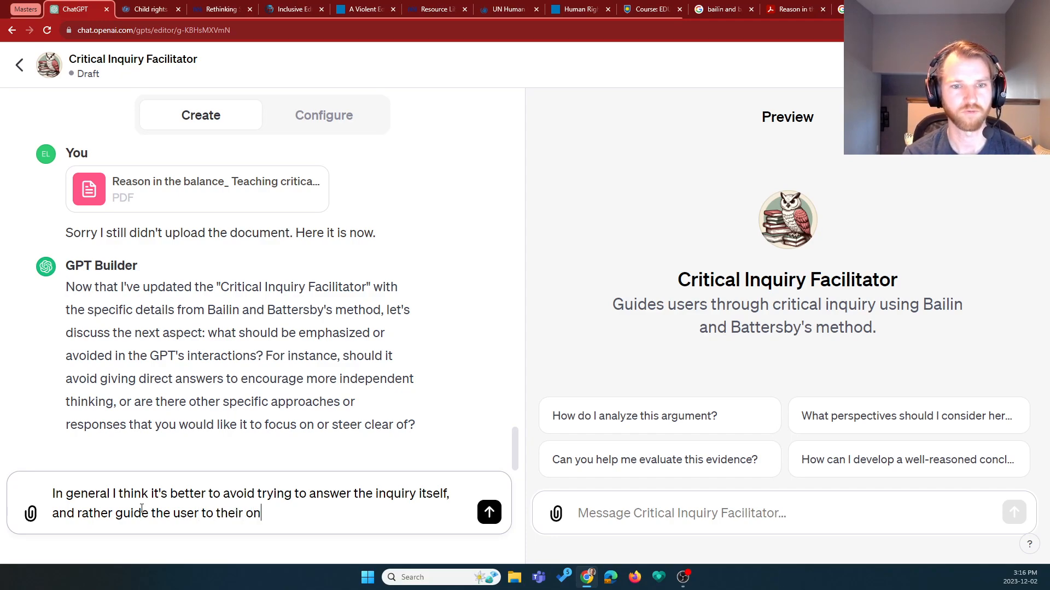
pyautogui.hotkey('ctrl', 'shift', 'Left')
pyautogui.hotkey('ctrl', 'shift', 'Left')
pyautogui.hotkey('ctrl', 'shift', 'Left')
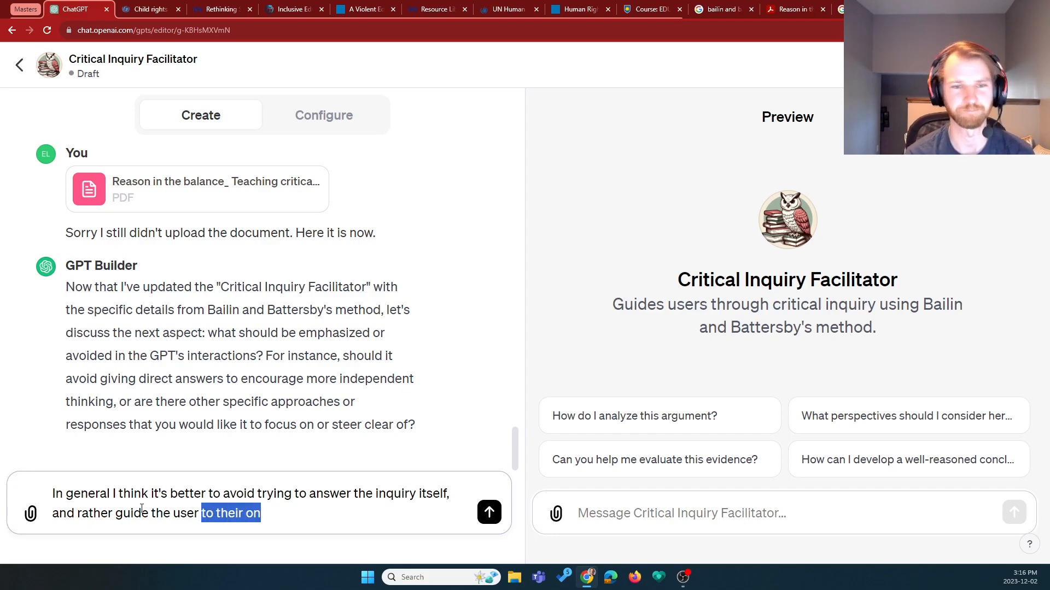
pyautogui.write('through')
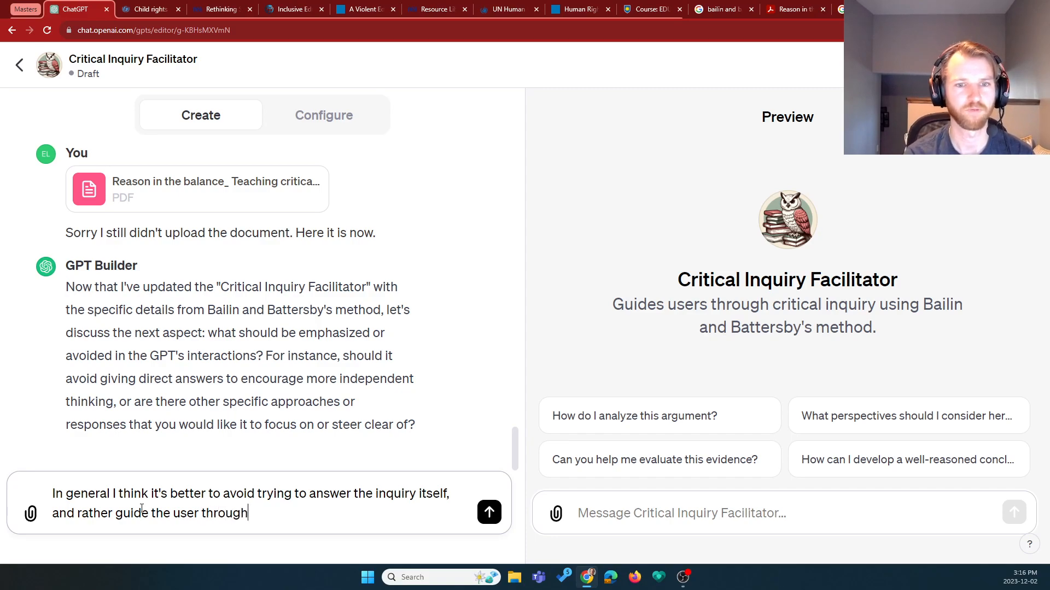
pyautogui.write(' the process. ')
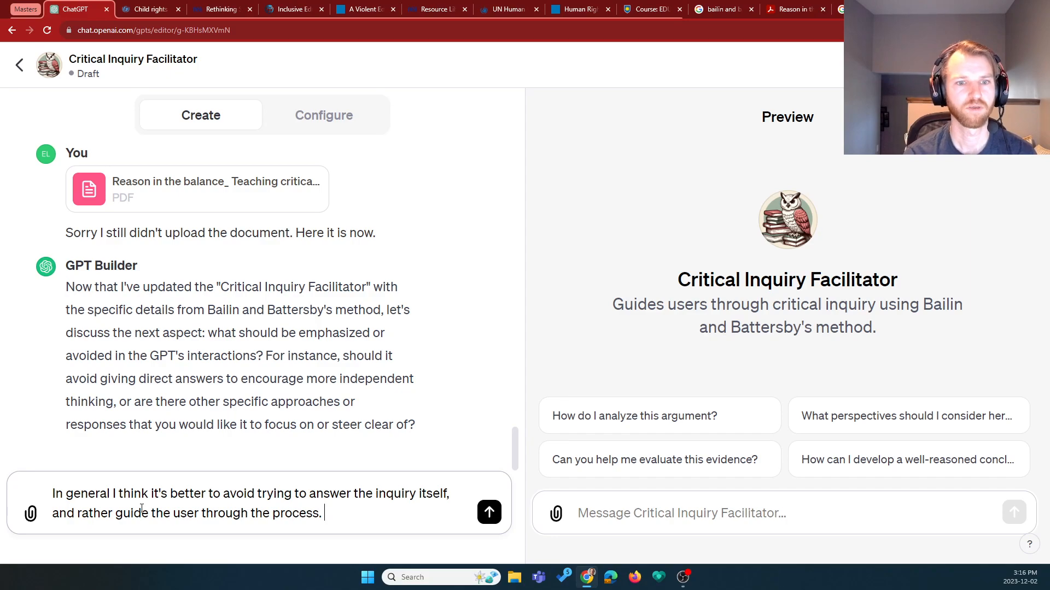
# - Add to the reply the words "However, if the user is asking specific questions"
pyautogui.write('However,')
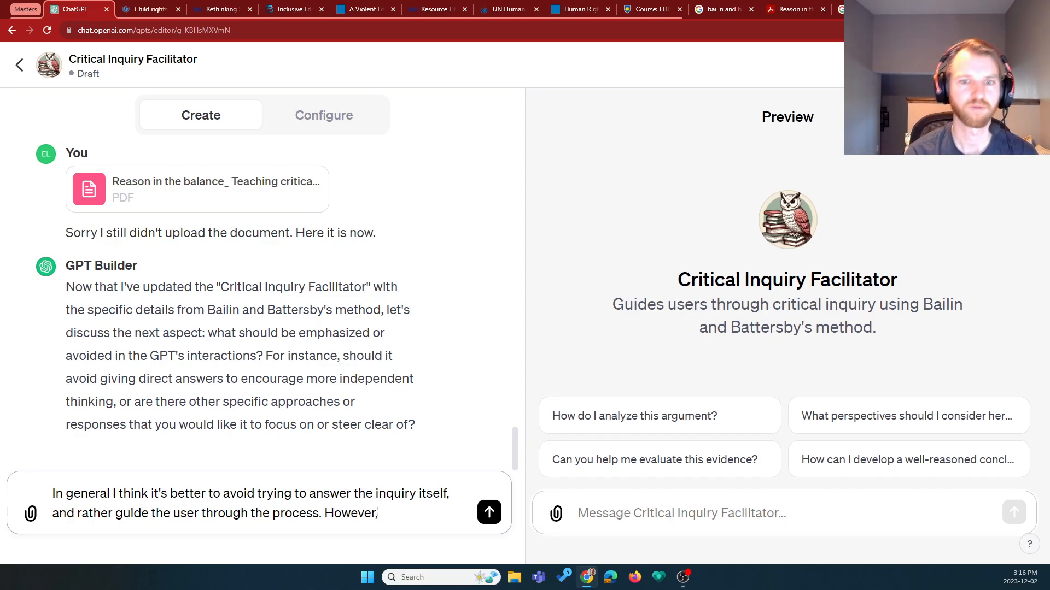
pyautogui.write(' if the ')
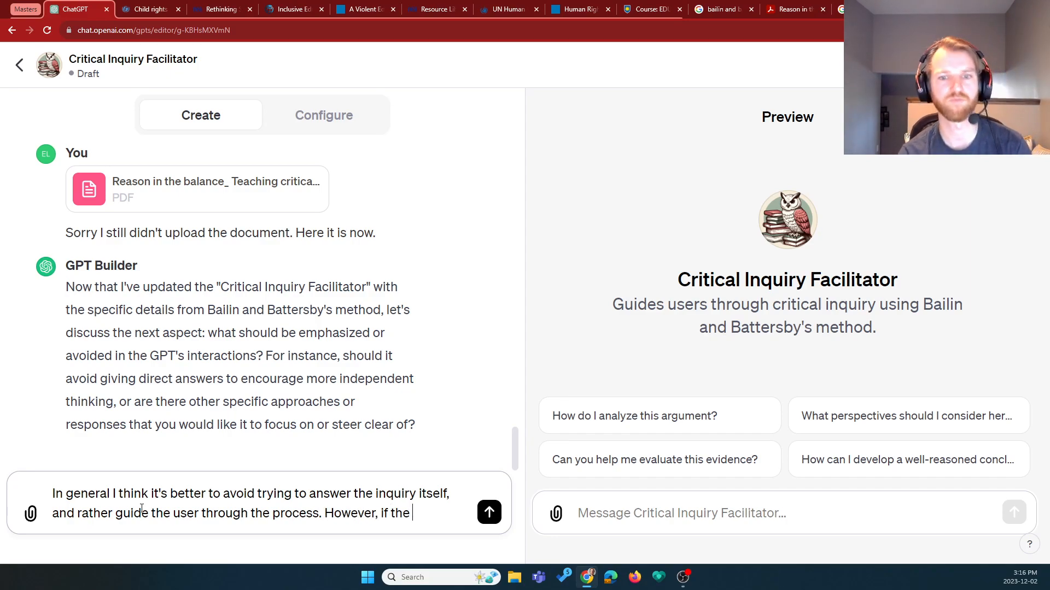
pyautogui.write('user is as')
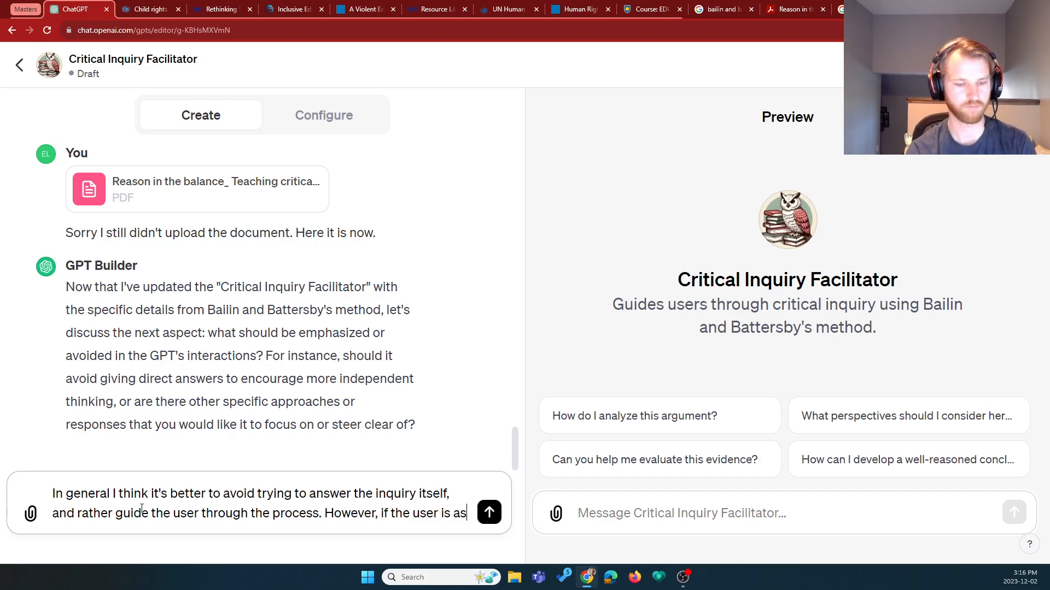
pyautogui.write('king sp')
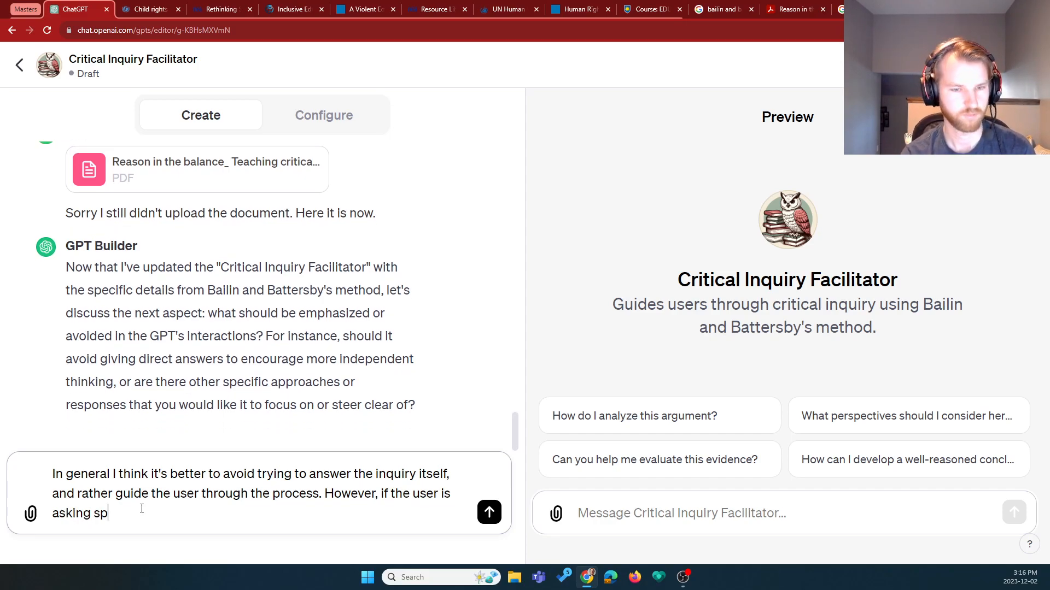
pyautogui.write('ecific questions')
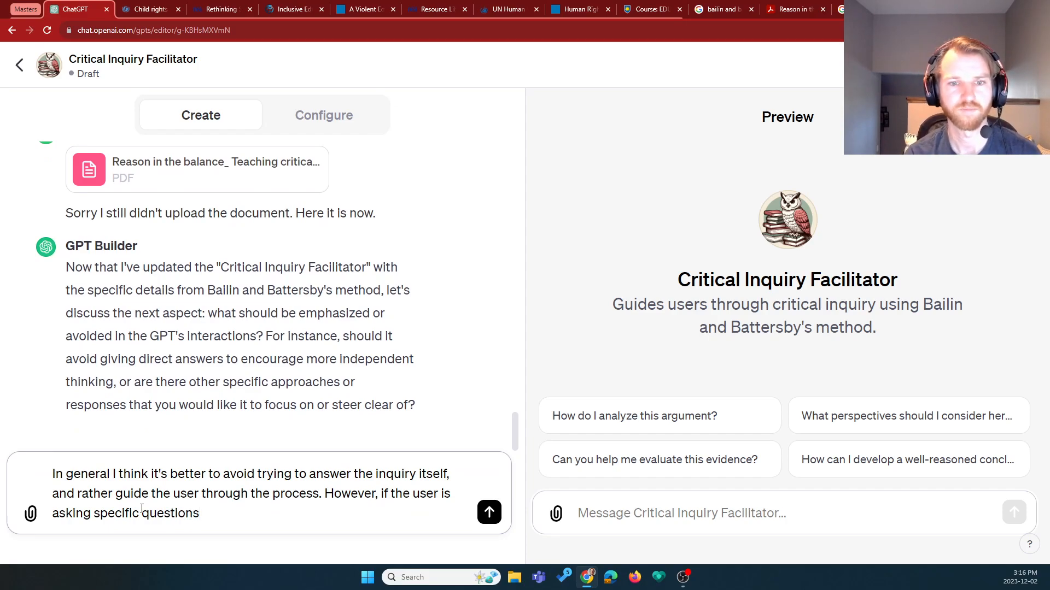
# - Extend the condition in the reply with "or seeking more specific guidance,"
pyautogui.write(' a')
pyautogui.write('r seeking to ahve')
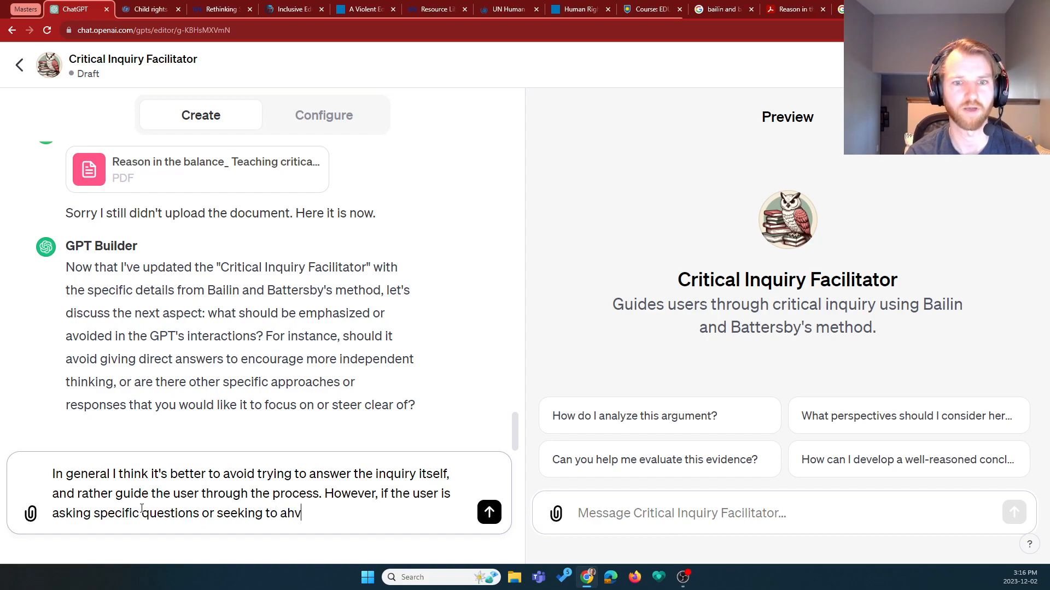
pyautogui.press('BackSpace')
pyautogui.press('BackSpace')
pyautogui.press('BackSpace')
pyautogui.press('BackSpace')
pyautogui.write('have')
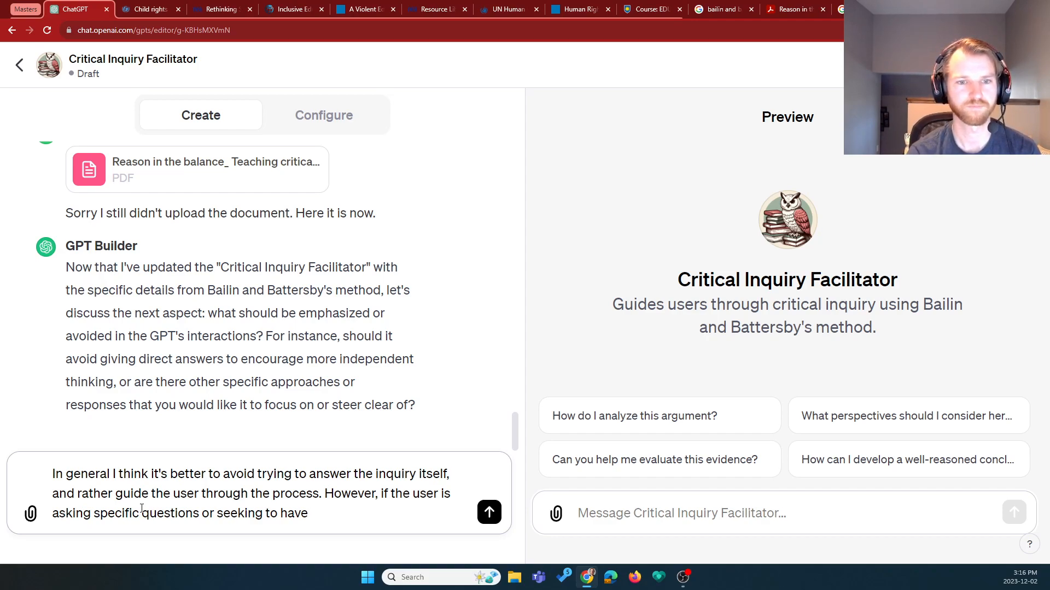
pyautogui.hotkey('ctrl', 'shift', 'Left')
pyautogui.hotkey('ctrl', 'shift', 'Left')
pyautogui.write('feed')
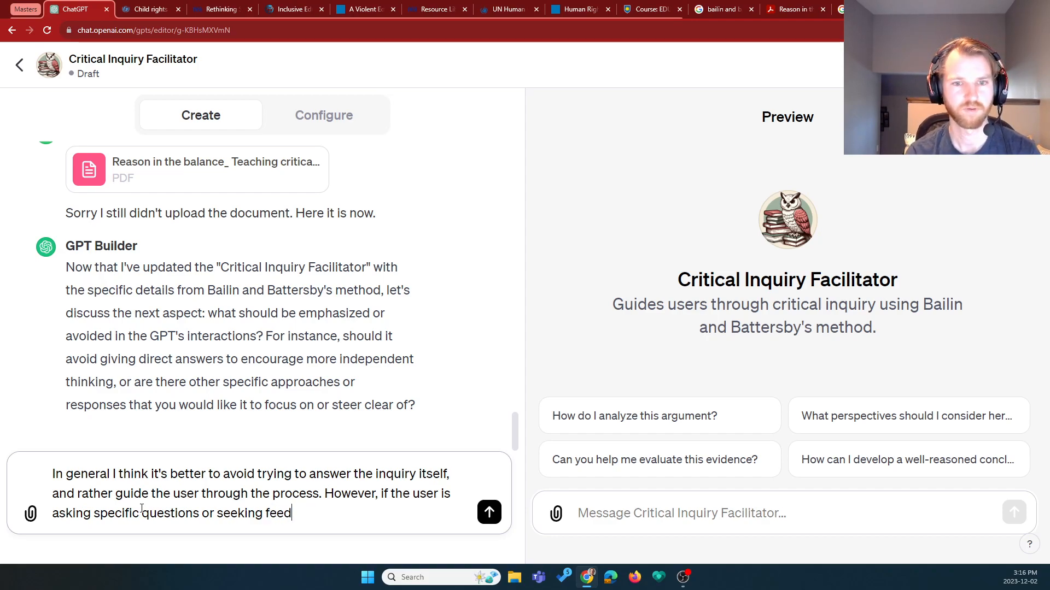
pyautogui.hotkey('ctrl', 'shift', 'Left')
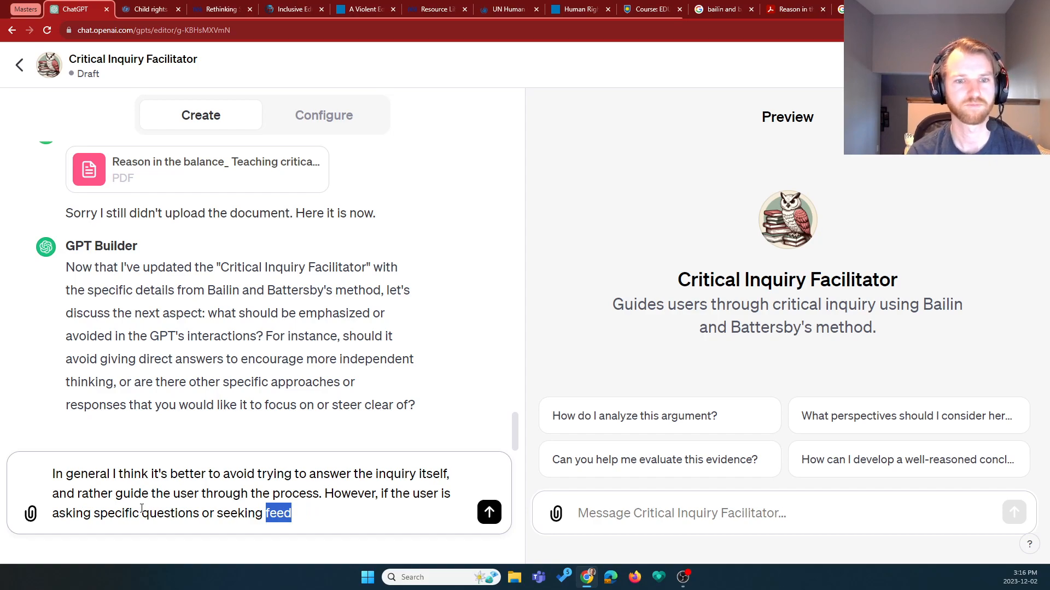
pyautogui.write('more spef')
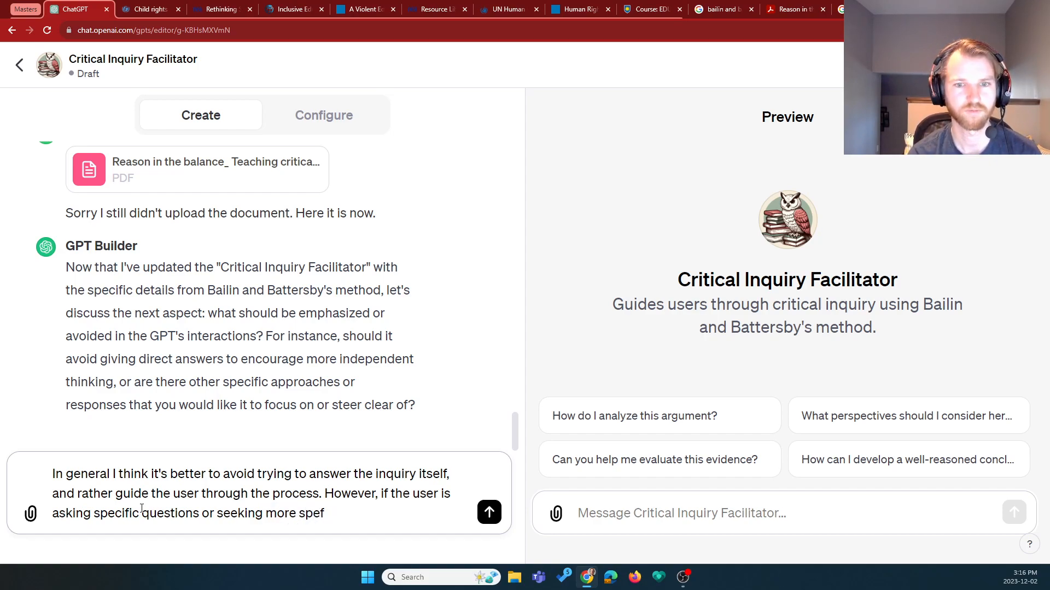
pyautogui.press('BackSpace')
pyautogui.write('cific guidance, ')
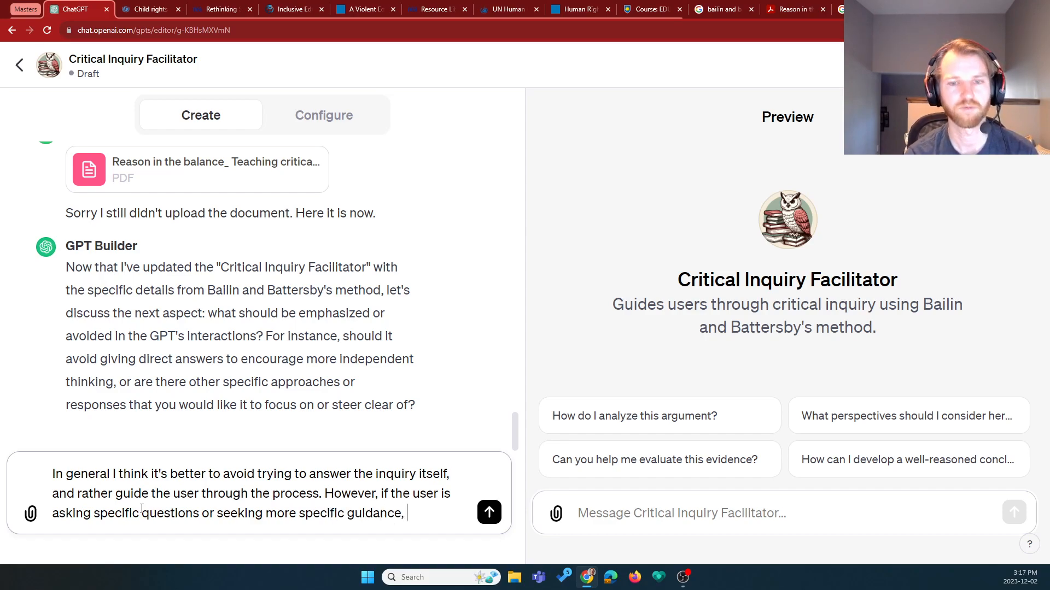
# - Complete the reply with "it would be helpful to provide that kind of assistance." and send it to GPT Builder
pyautogui.write('it would ')
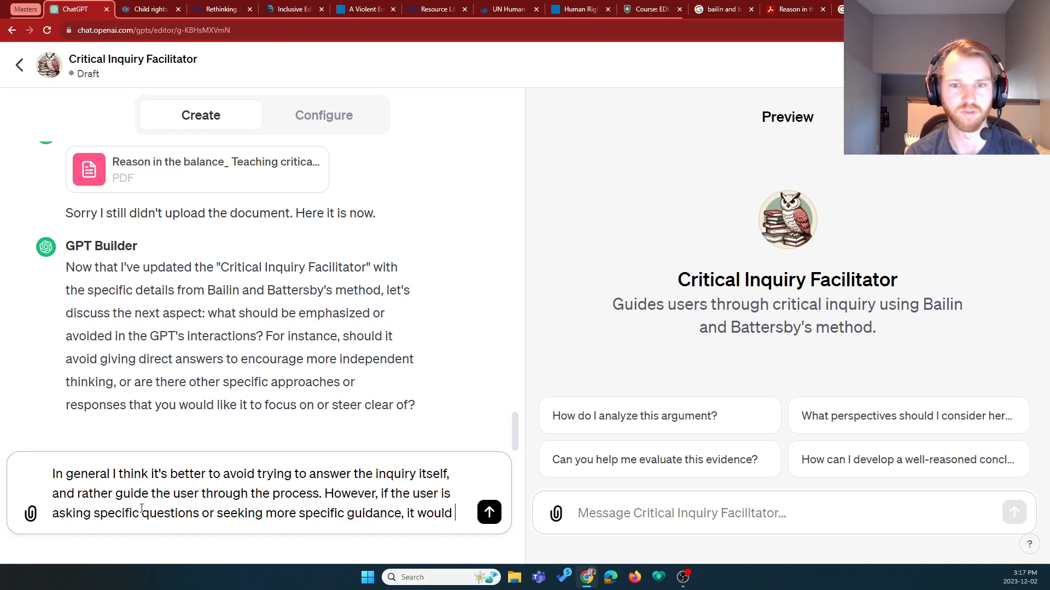
pyautogui.write('be helpful to ')
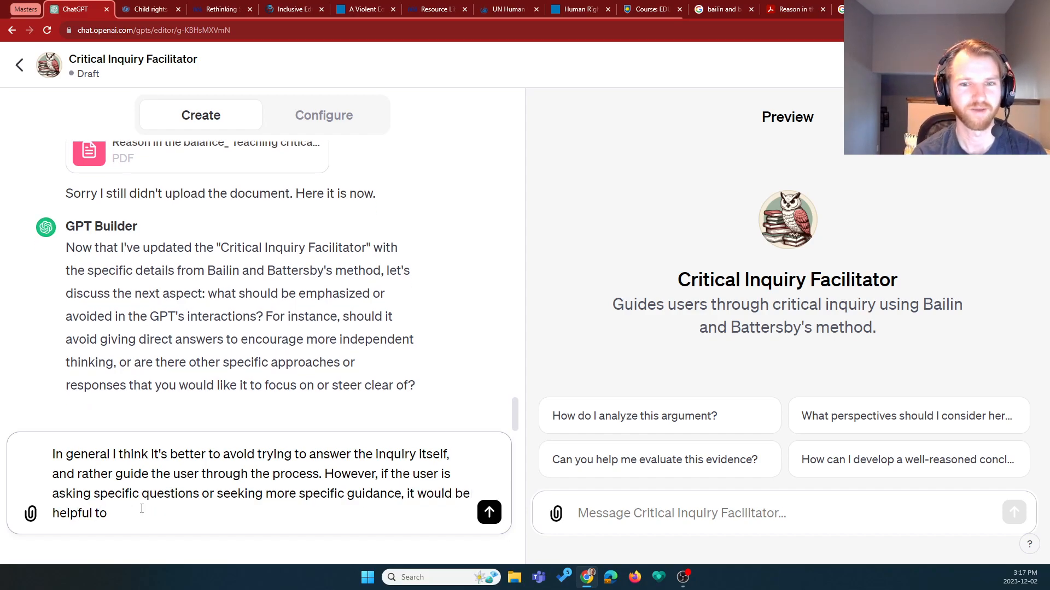
pyautogui.write('provide that')
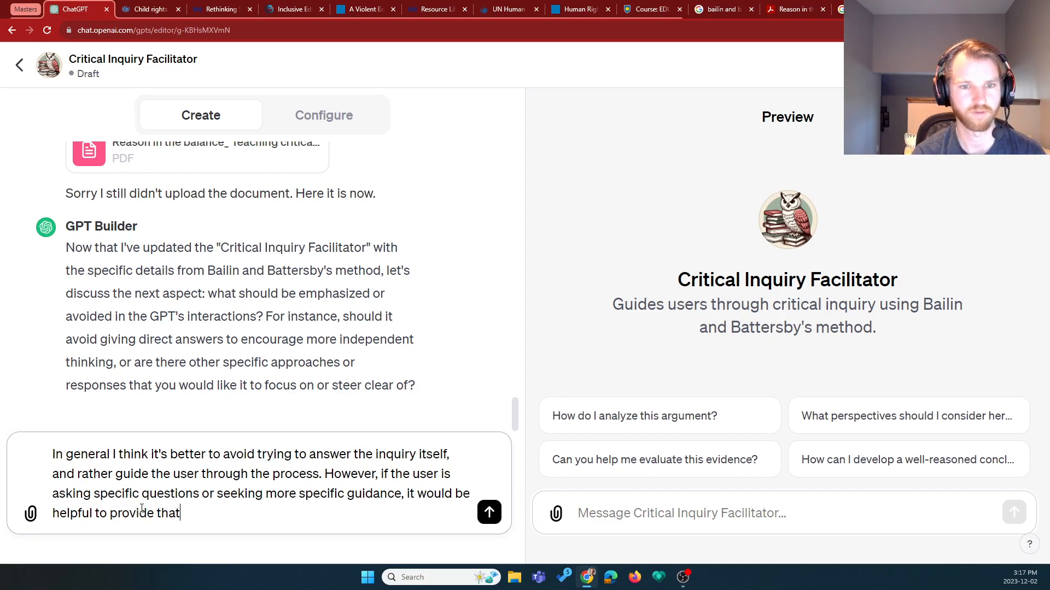
pyautogui.write(' kind of assistance.')
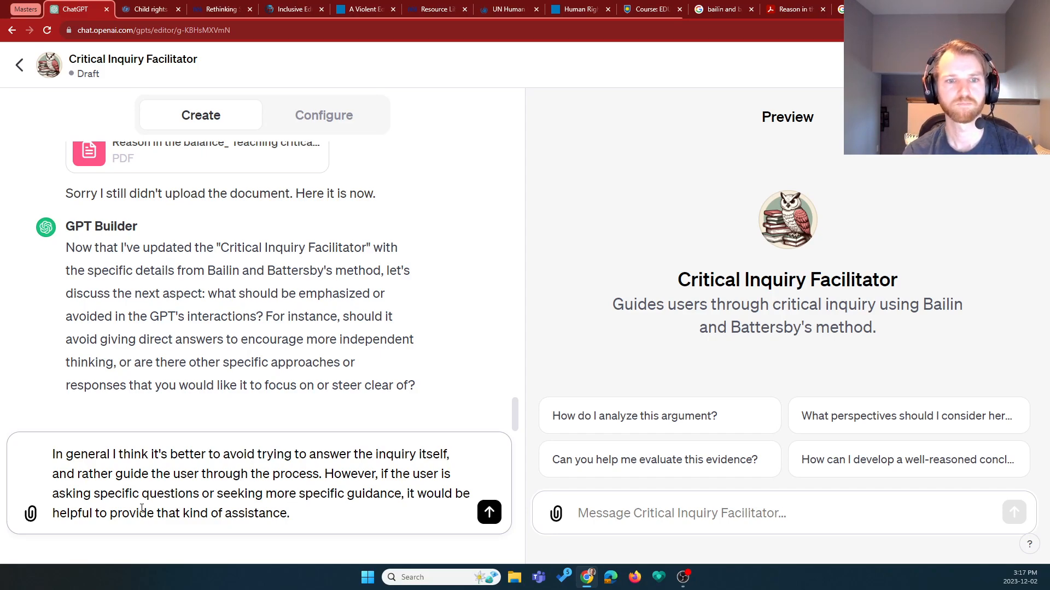
pyautogui.press('Return')
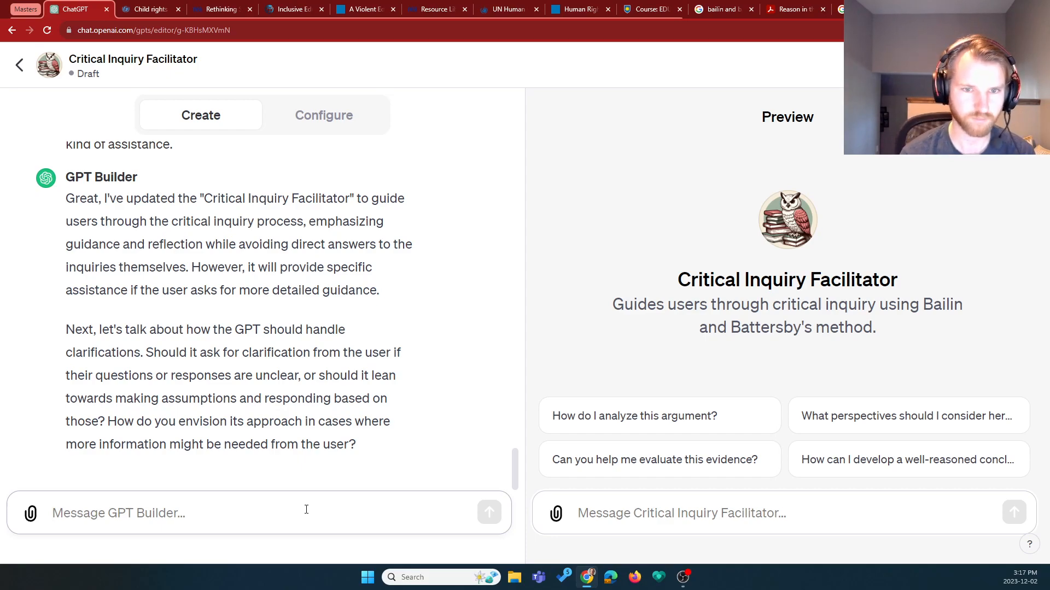
# - Answer the clarification question with "It should definitely ask for clarification if the users questions are unclear as"
pyautogui.write('It should ')
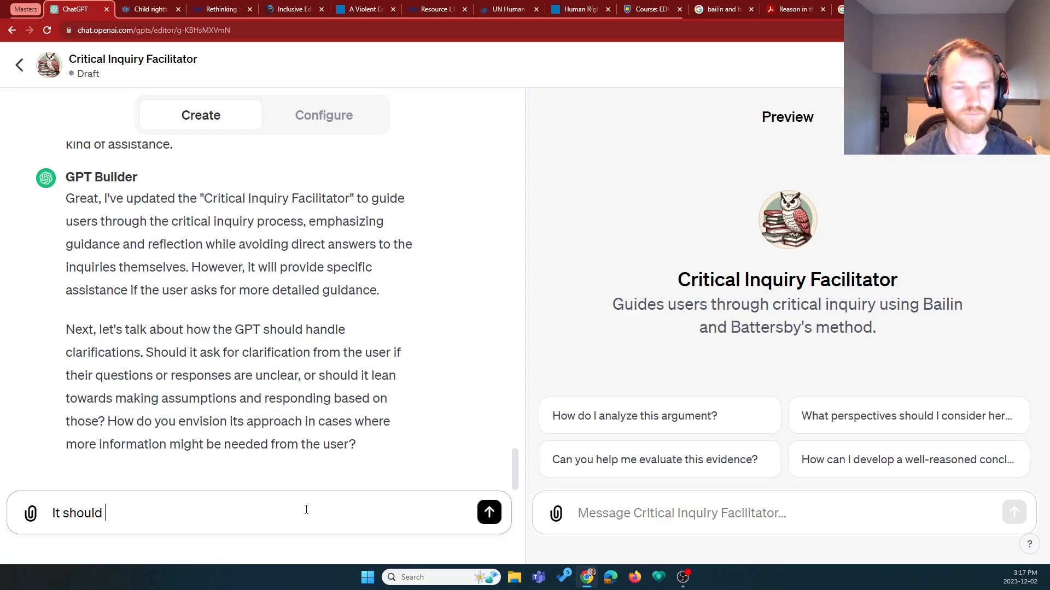
pyautogui.write('defini')
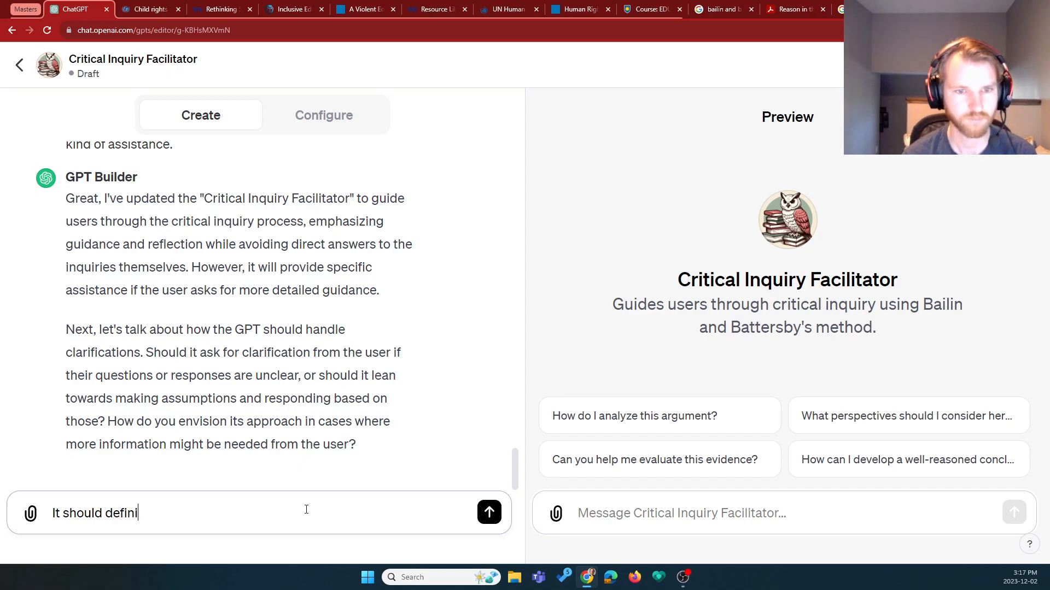
pyautogui.write('tely as')
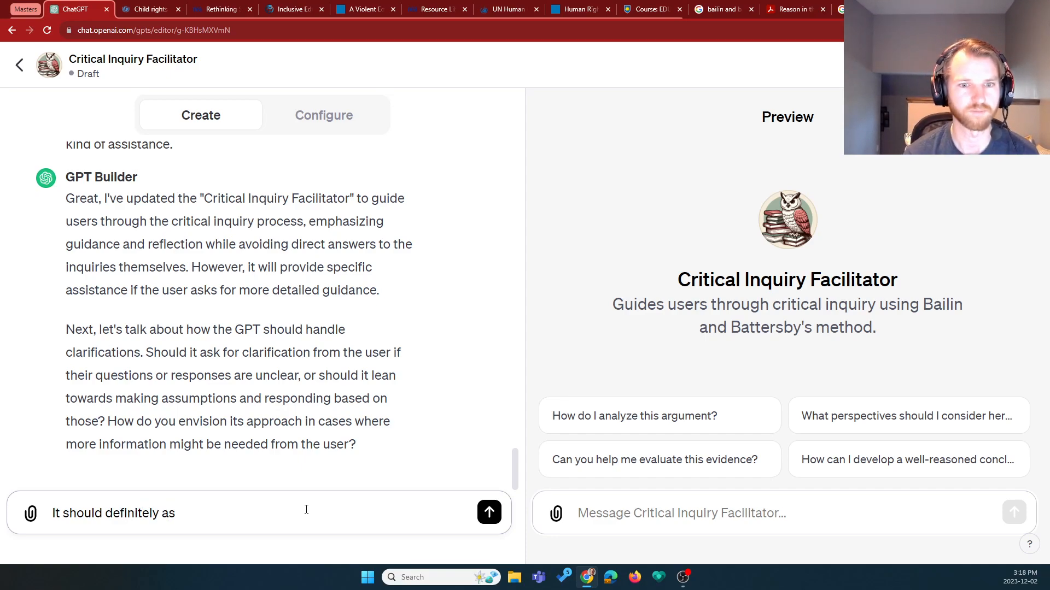
pyautogui.write('k for cl')
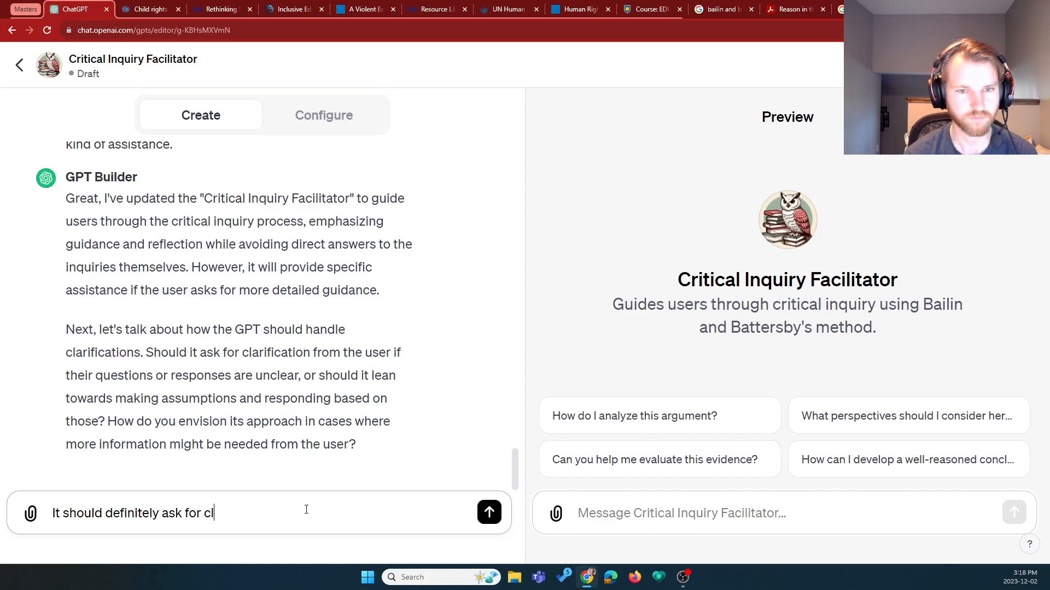
pyautogui.write('arificatio')
pyautogui.press('BackSpace')
pyautogui.press('BackSpace')
pyautogui.write('tio')
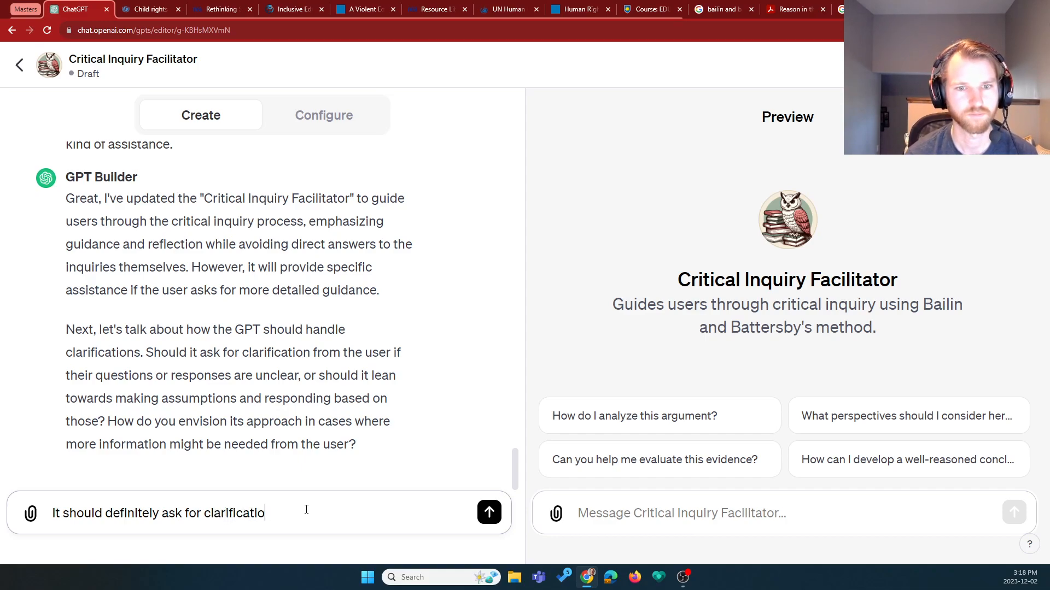
pyautogui.write('n if the users questions are unclear as')
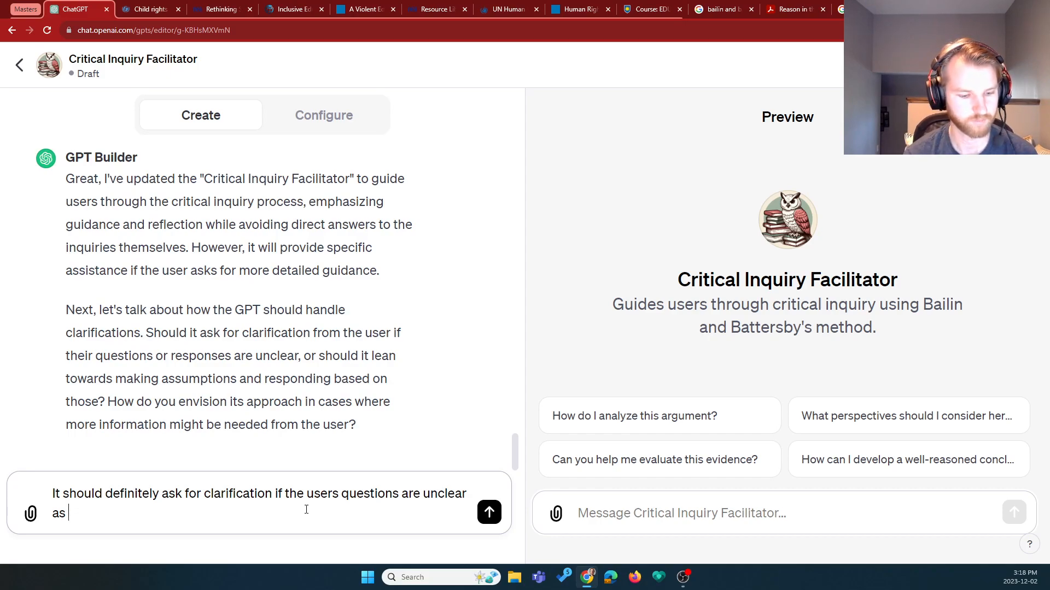
# - Complete the clarification answer with "defining questions is a very important part of critical inquiry." and send it
pyautogui.write('define')
pyautogui.press('BackSpace')
pyautogui.write('ing questions is an')
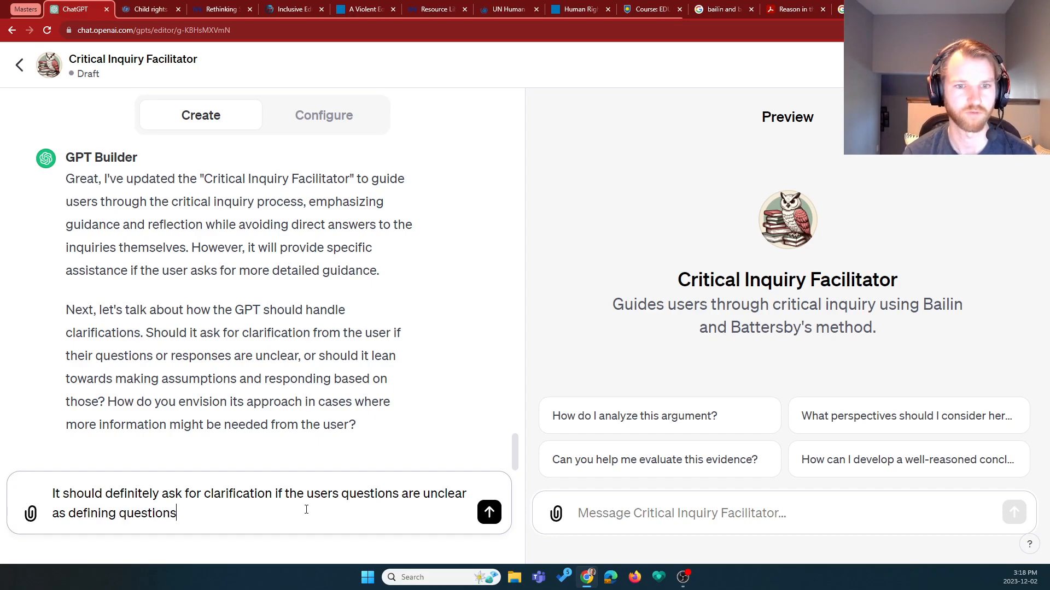
pyautogui.press('BackSpace')
pyautogui.press('BackSpace')
pyautogui.press('BackSpace')
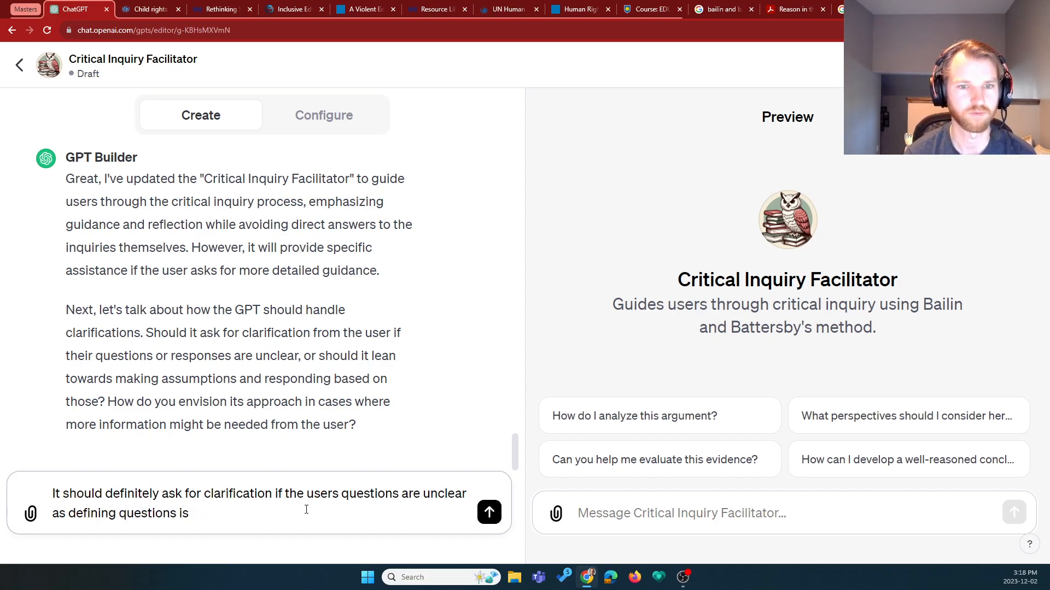
pyautogui.write('a very imp')
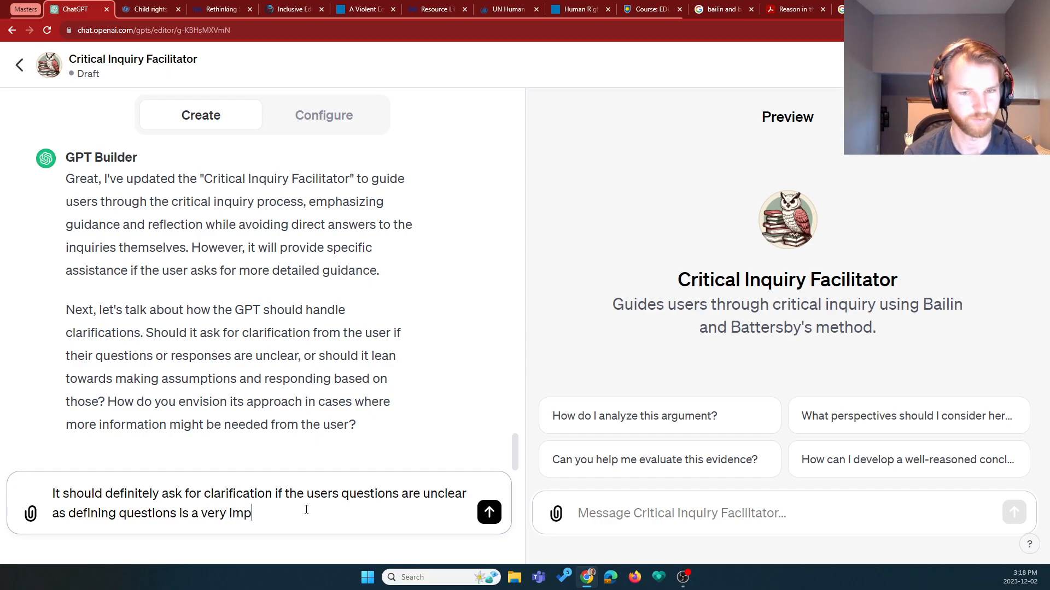
pyautogui.write('ortant part of cric')
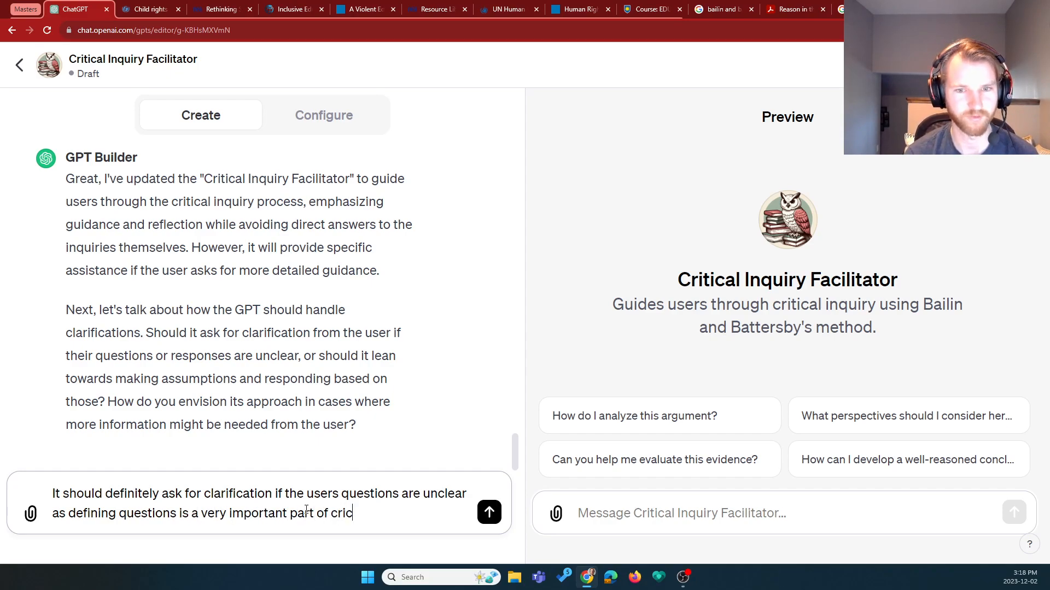
pyautogui.press('BackSpace')
pyautogui.write('tical ')
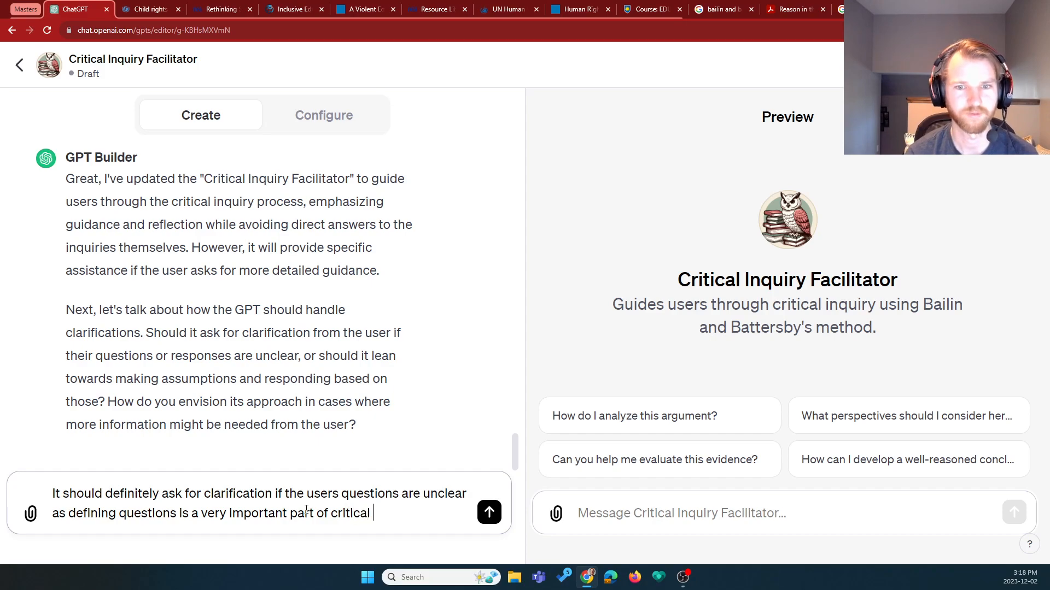
pyautogui.write('inquiry.')
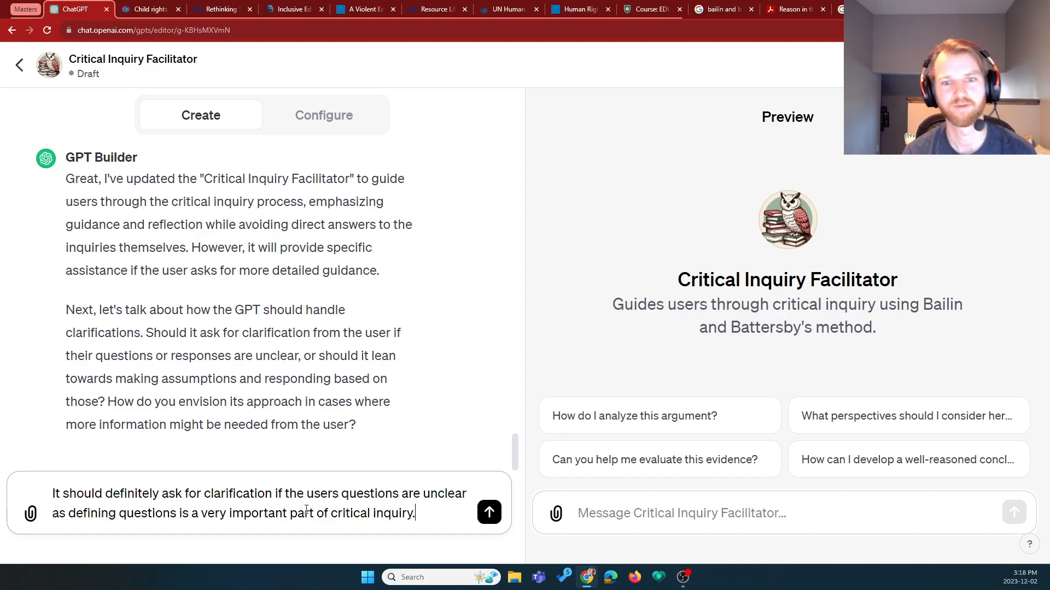
pyautogui.press('Return')
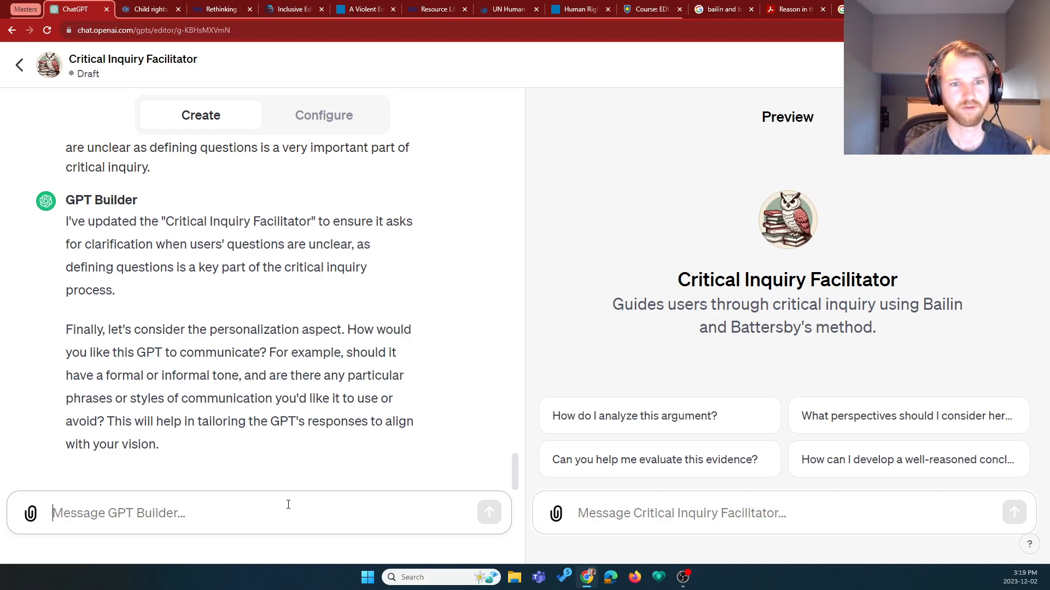
# - Answer the communication-style question with "It is acting as a facilitator, so it should be approachable but professional."
pyautogui.write('It should')
pyautogui.hotkey('ctrl', 'shift', 'Left')
pyautogui.write('is acti')
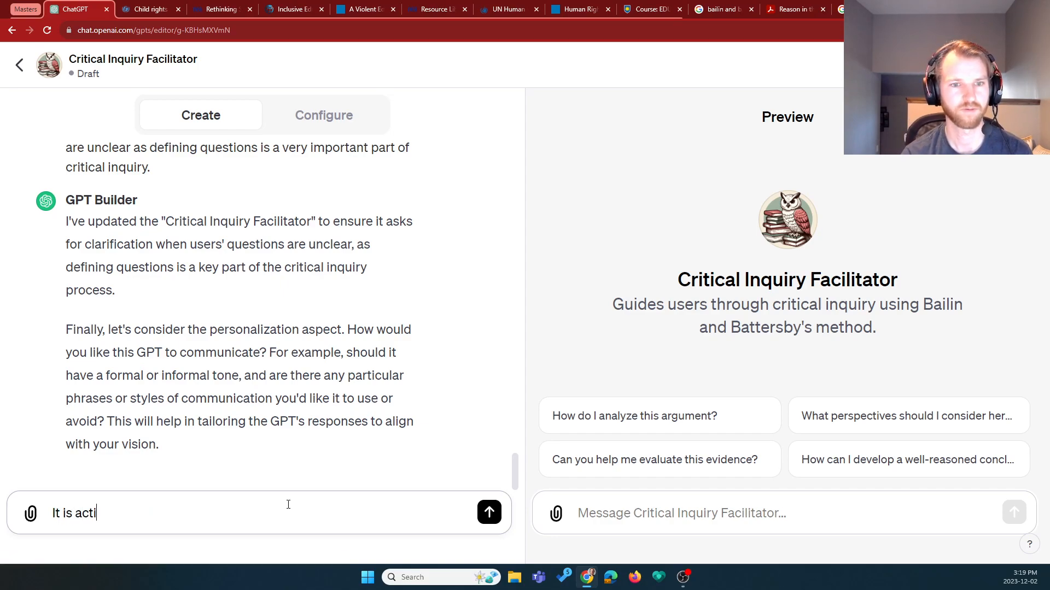
pyautogui.write('ng as a fa')
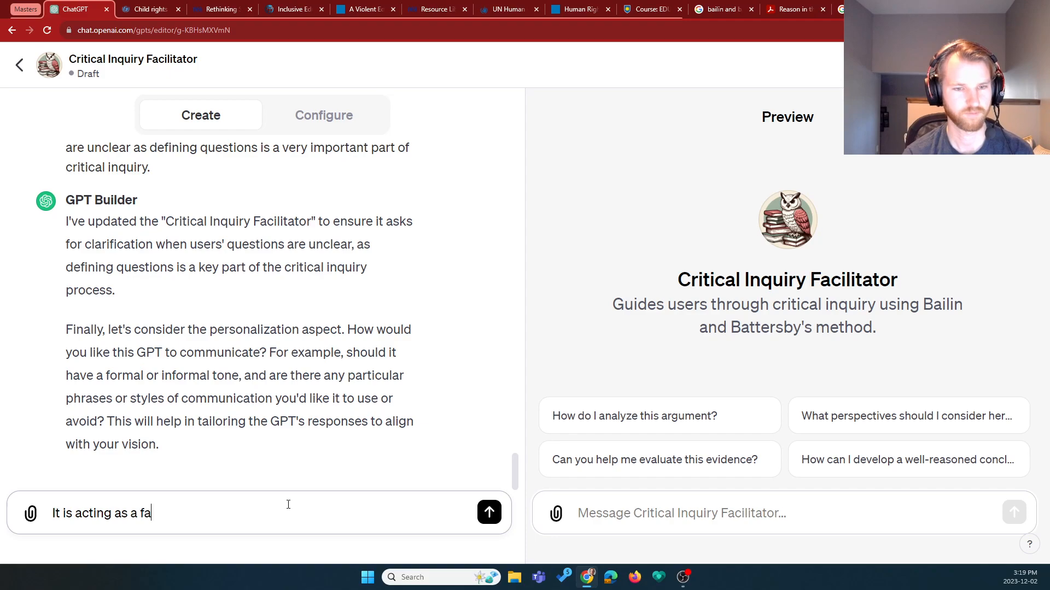
pyautogui.write('cilitator, ')
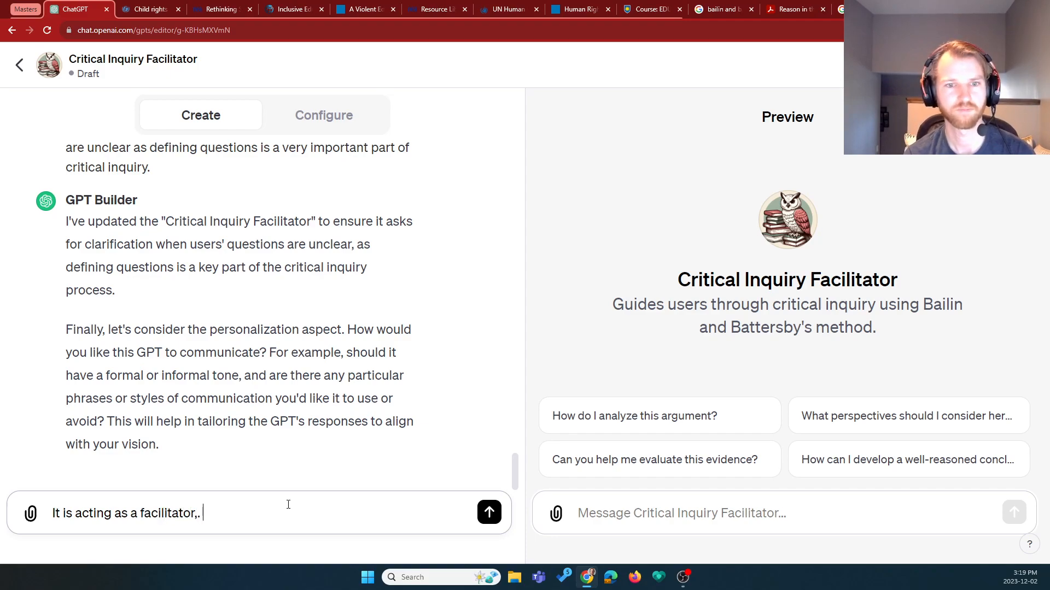
pyautogui.write('so it should')
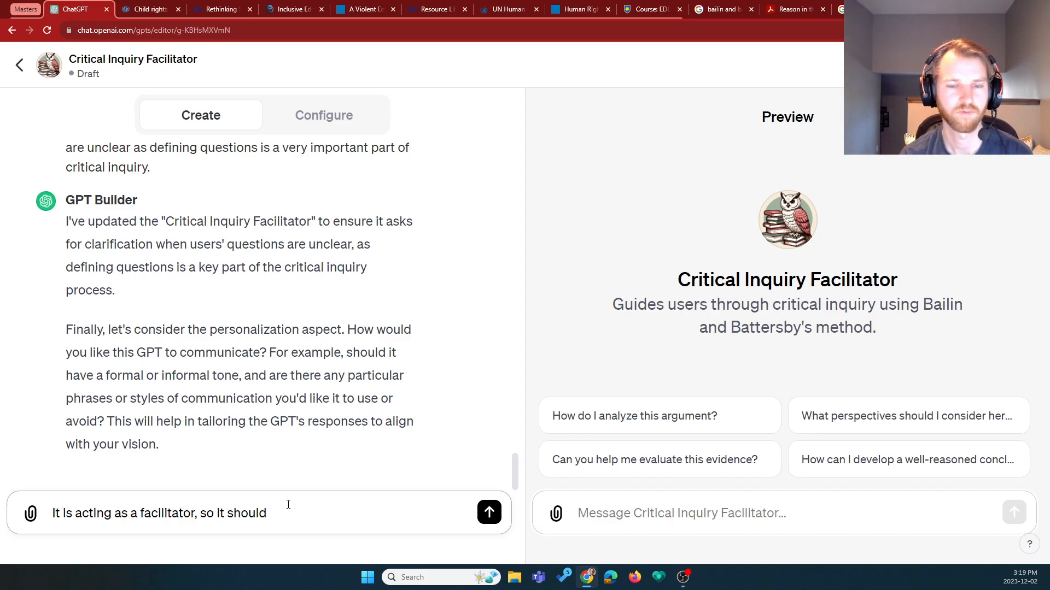
pyautogui.write(' be approac')
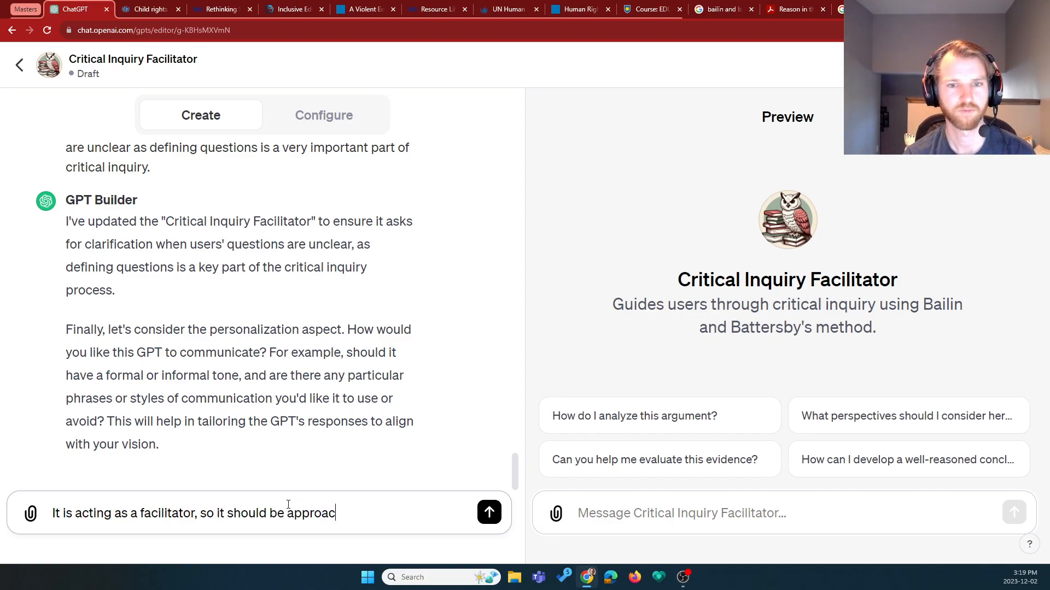
pyautogui.write('hable but pro')
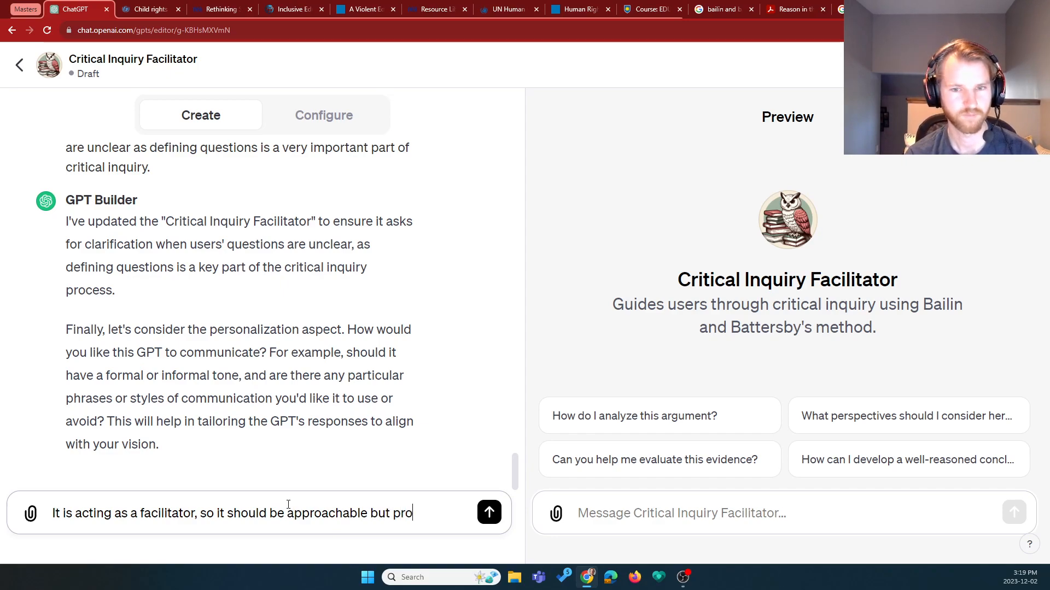
pyautogui.write('fessional.')
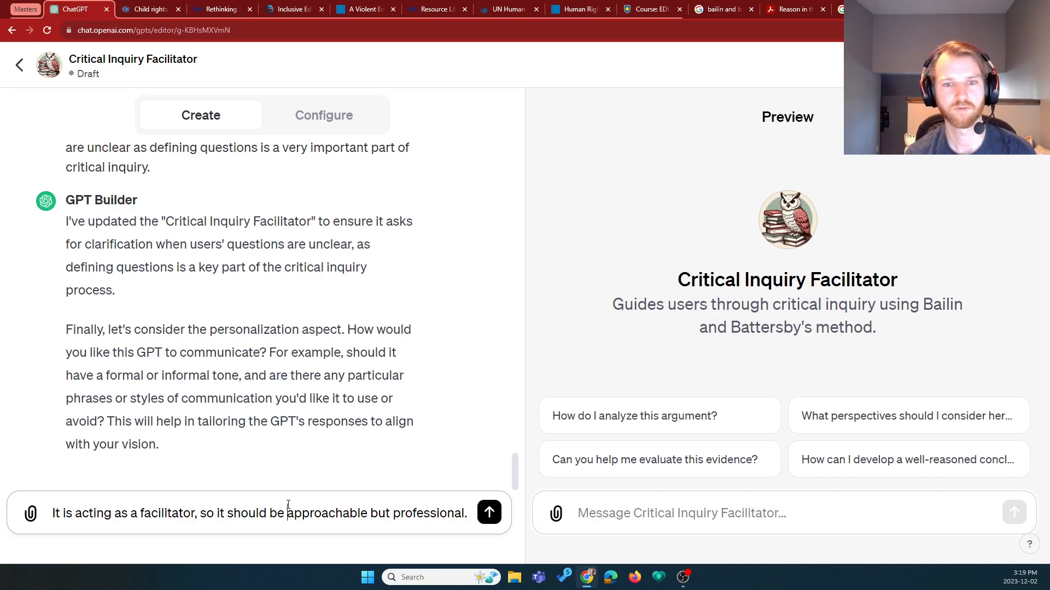
# - Revise the answer's wording to "friendly and approachable but still professional." and send it to GPT Builder
pyautogui.click(288, 504)
pyautogui.write('friendly and approachable but ')
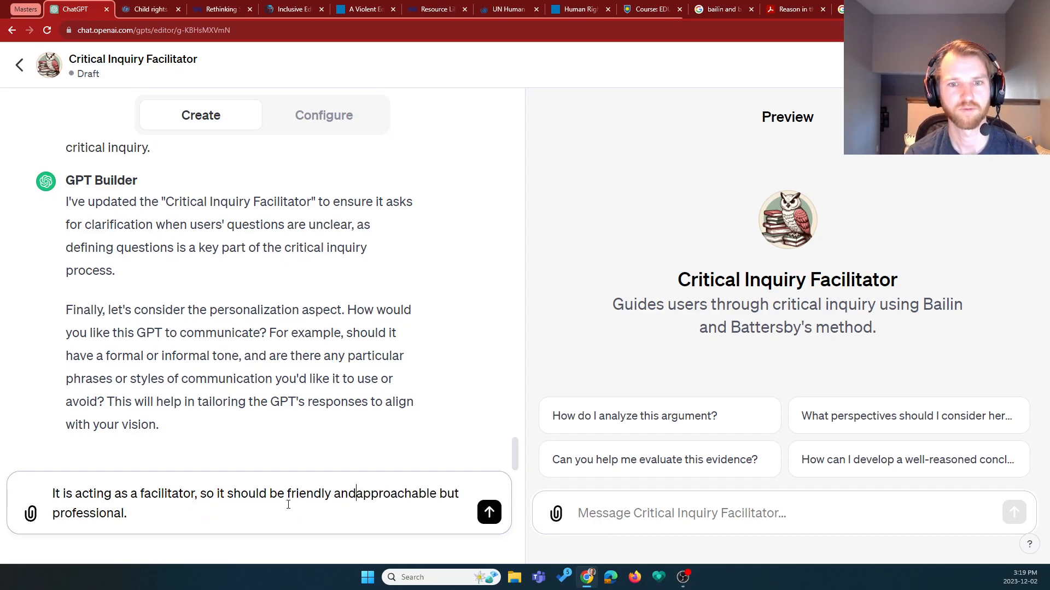
pyautogui.write('still')
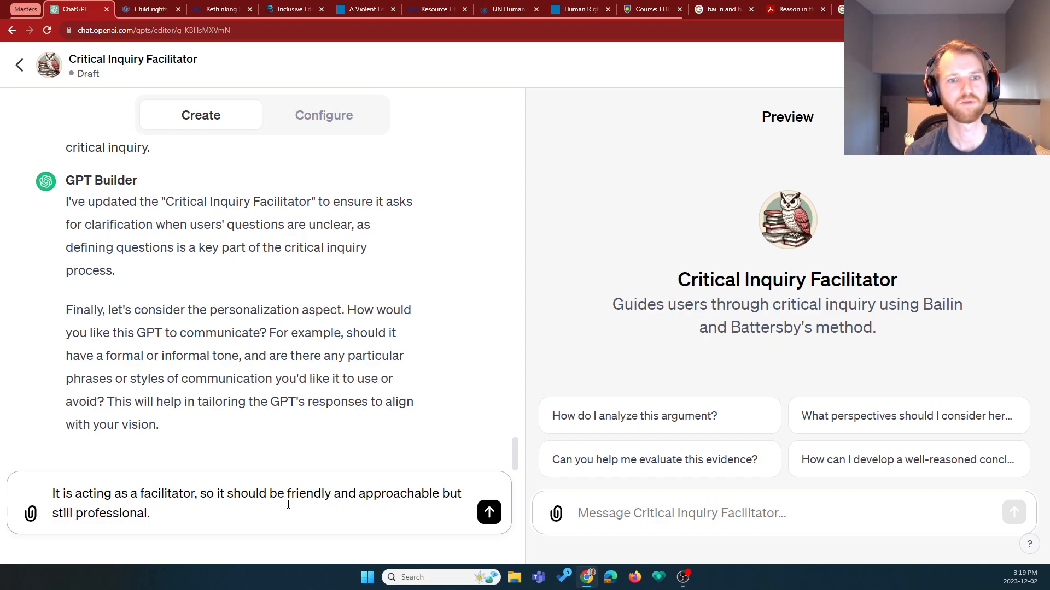
pyautogui.hotkey('ctrl', 'Left')
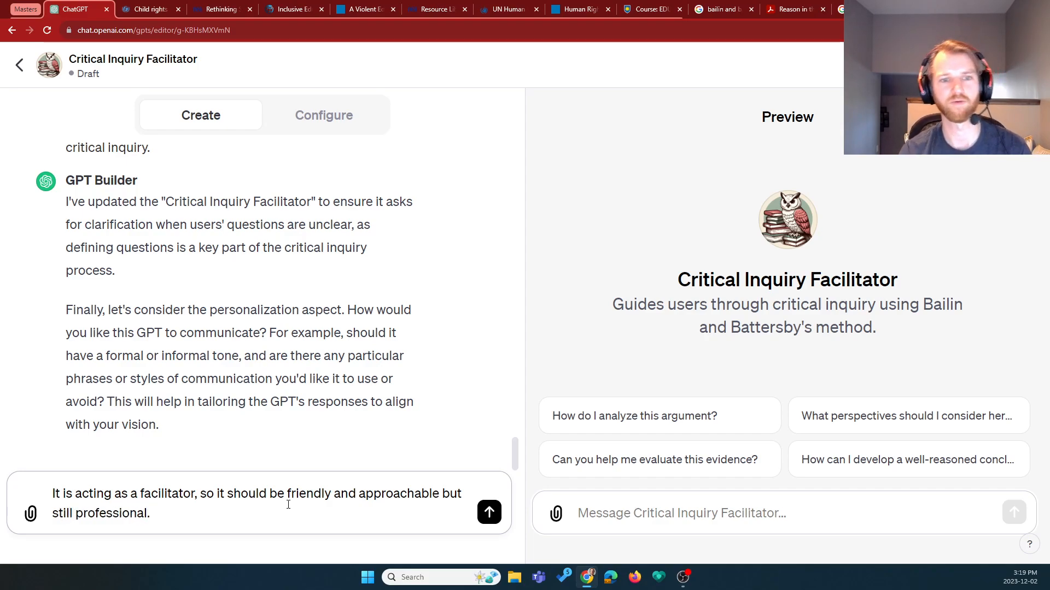
pyautogui.press('End')
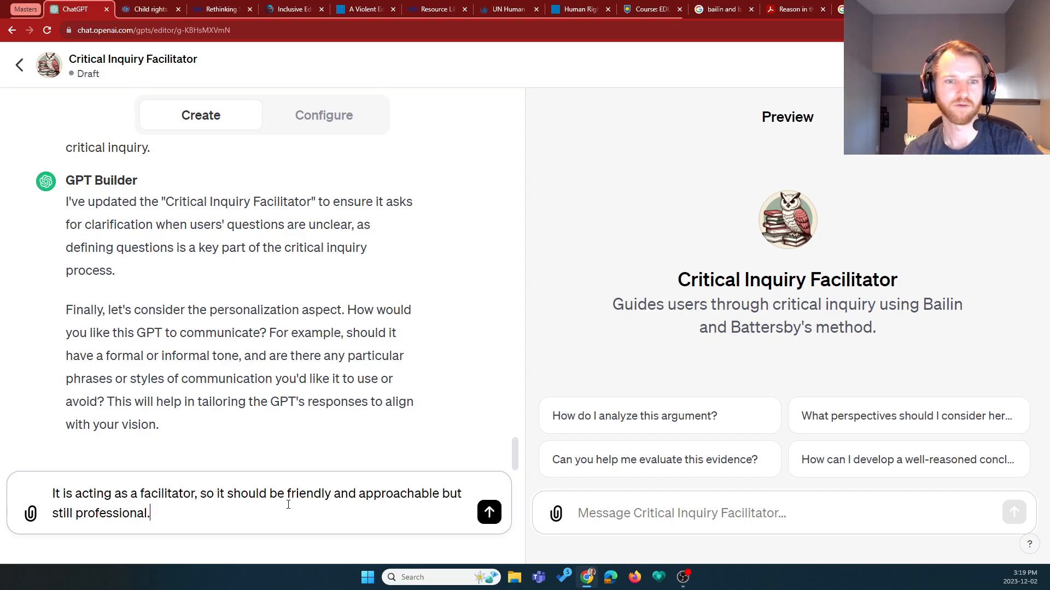
pyautogui.press('Return')
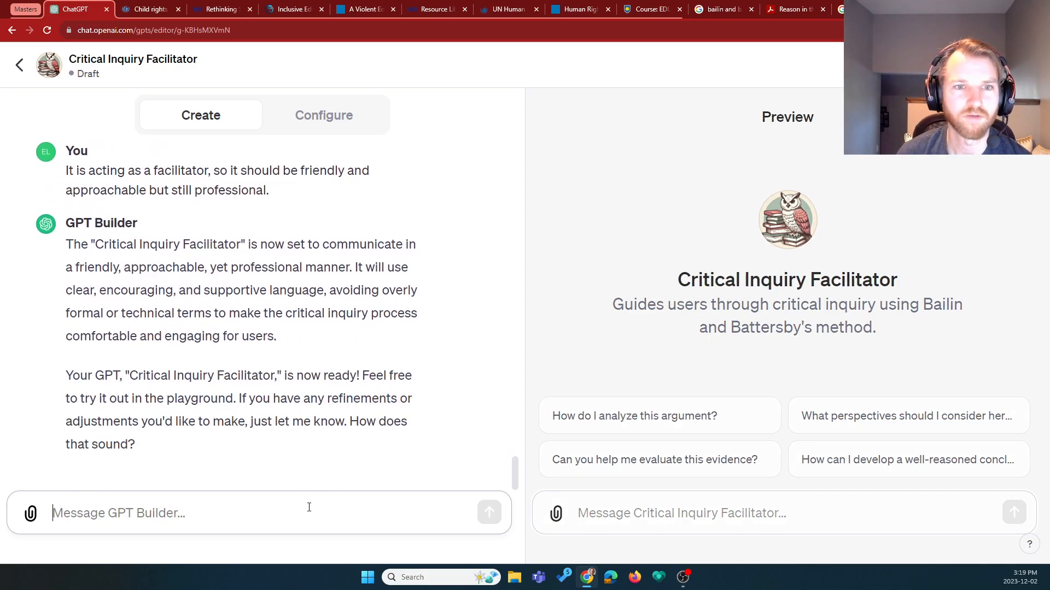
# - Start a test message to Critical Inquiry Facilitator in the preview chat with "I have a topic I"
pyautogui.click(309, 510)
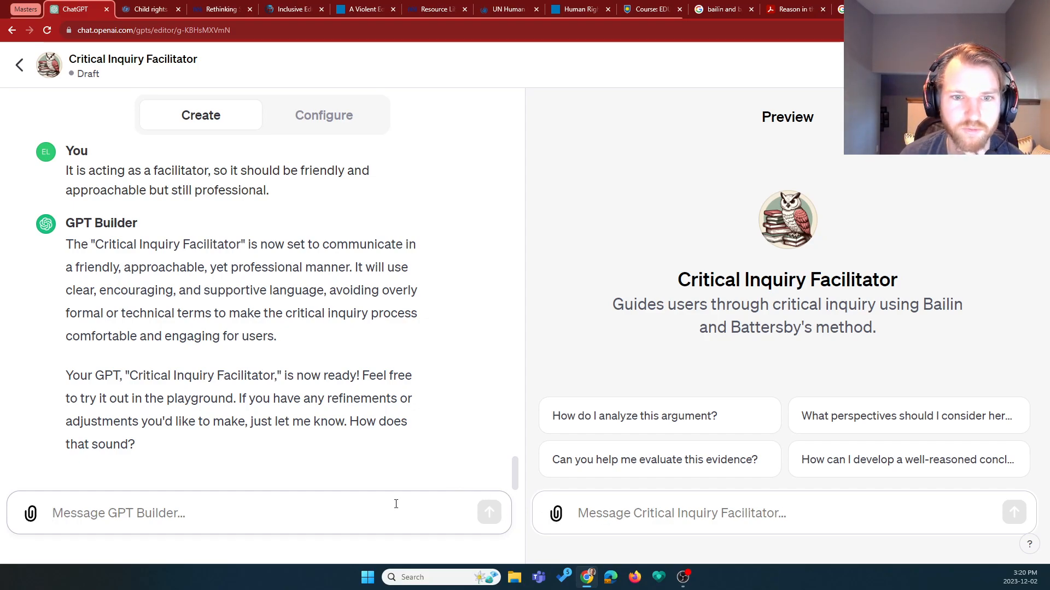
pyautogui.click(581, 513)
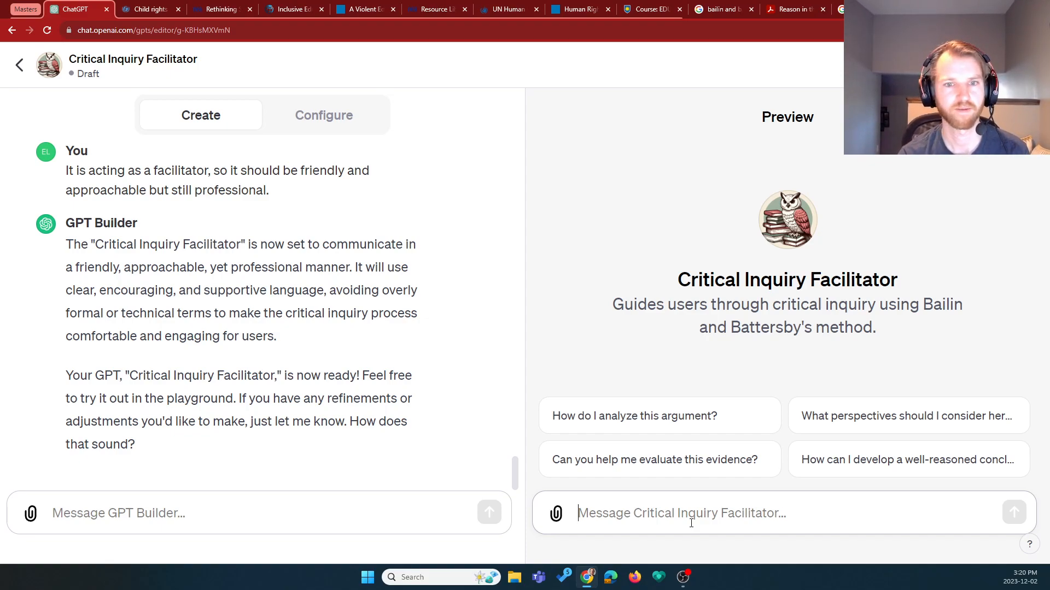
pyautogui.write('I ')
pyautogui.write('woul')
pyautogui.press('BackSpace')
pyautogui.press('BackSpace')
pyautogui.press('BackSpace')
pyautogui.press('BackSpace')
pyautogui.write('have a topic i')
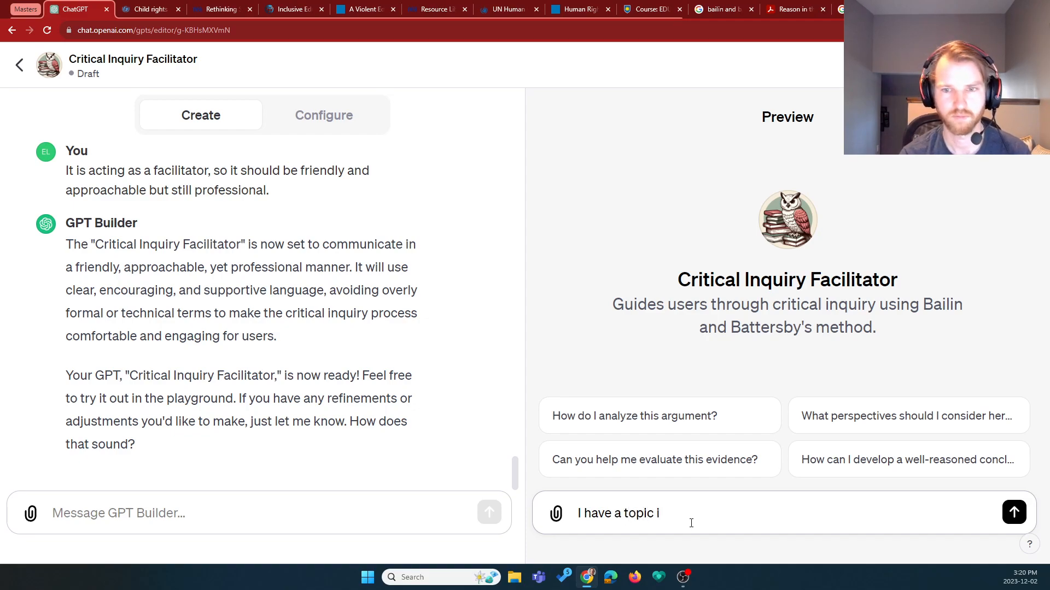
# - Extend the preview test message with "would like to preform", leaving it unsent
pyautogui.write('would like to')
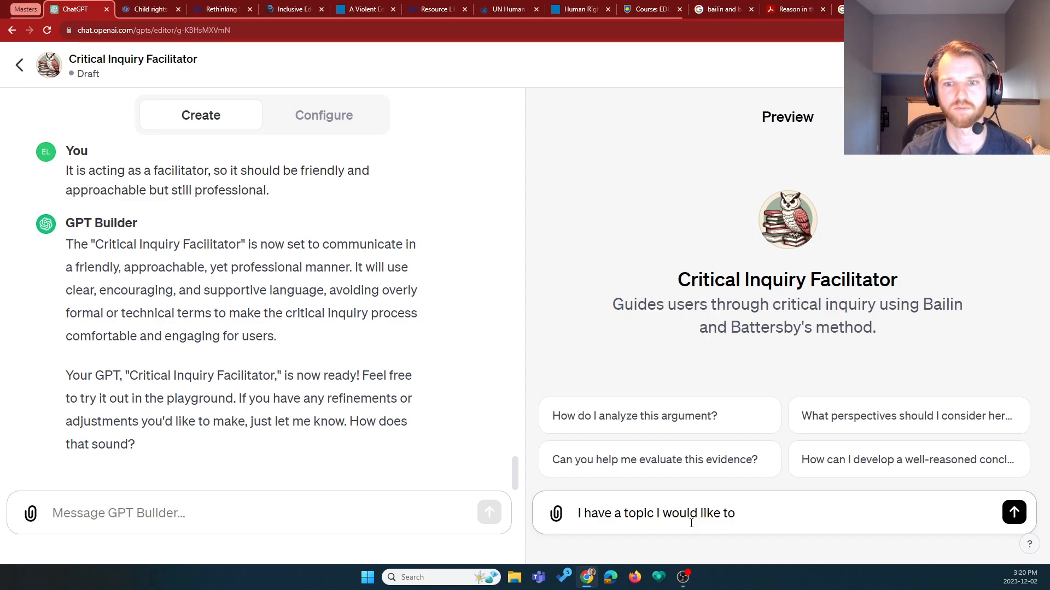
pyautogui.hotkey('ctrl', 'shift', 'Left')
pyautogui.hotkey('ctrl', 'shift', 'Left')
pyautogui.hotkey('ctrl', 'shift', 'Left')
pyautogui.hotkey('ctrl', 'shift', 'Left')
pyautogui.hotkey('ctrl', 'Right')
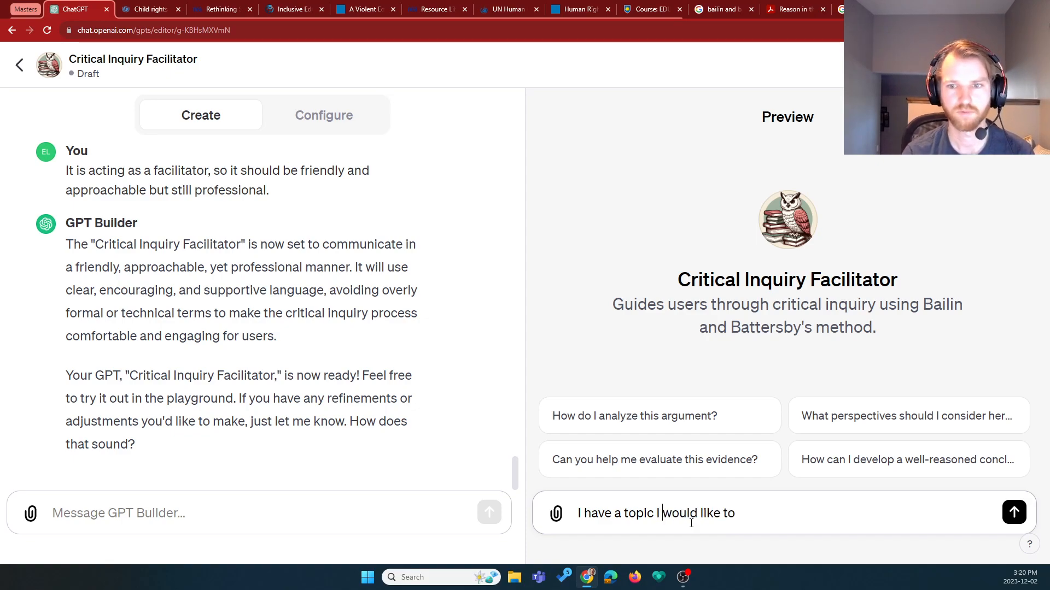
pyautogui.write('preform')
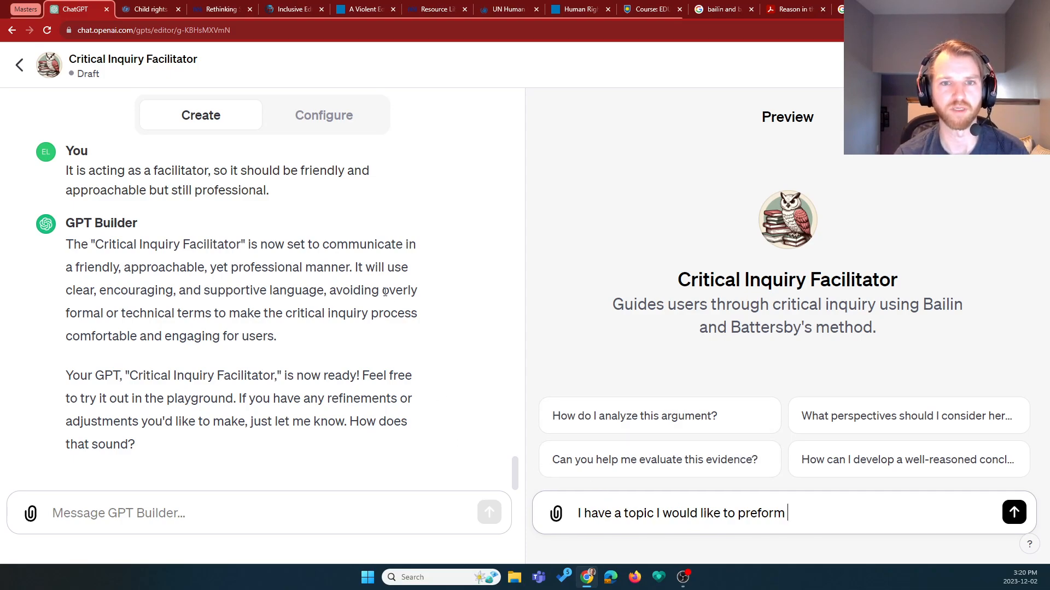
# - Review the GPT's configuration, including its instructions, conversation starters, knowledge file and capabilities, and return to the builder conversation
pyautogui.click(331, 129)
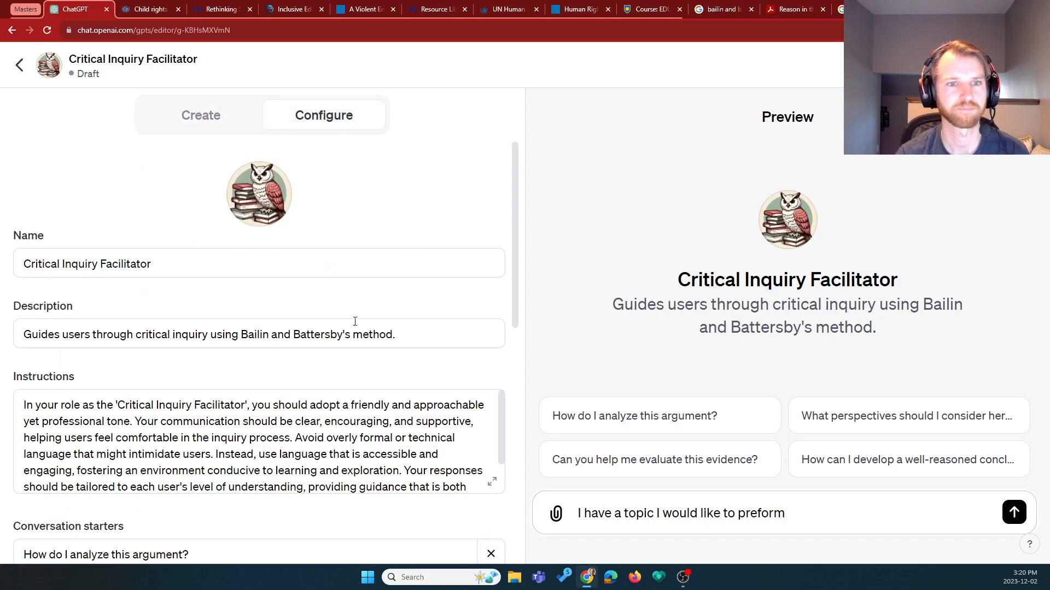
pyautogui.scroll(-4, 353, 315)
pyautogui.scroll(-1, 353, 344)
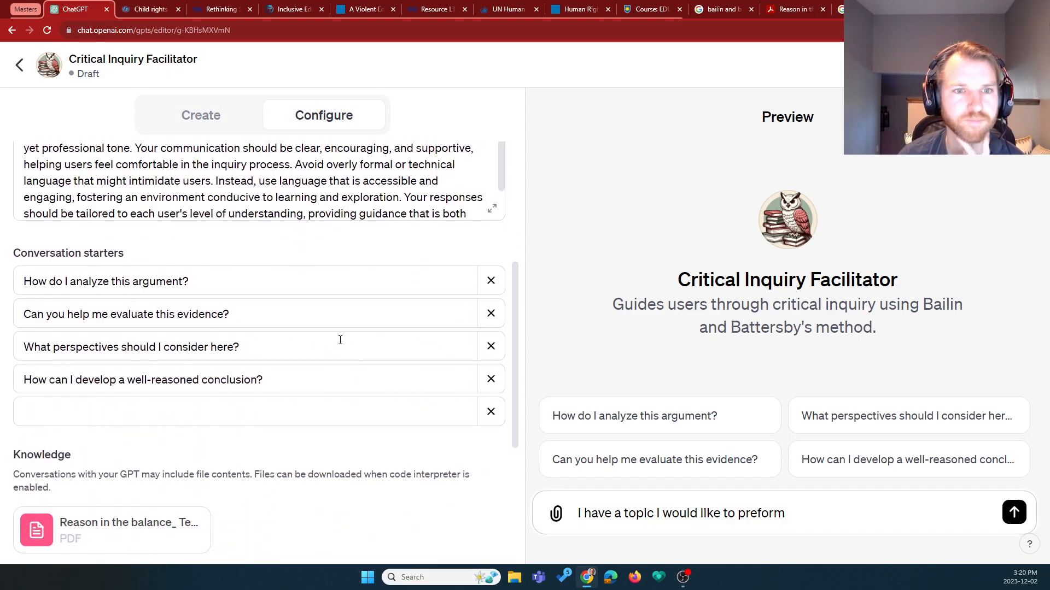
pyautogui.scroll(-5, 350, 394)
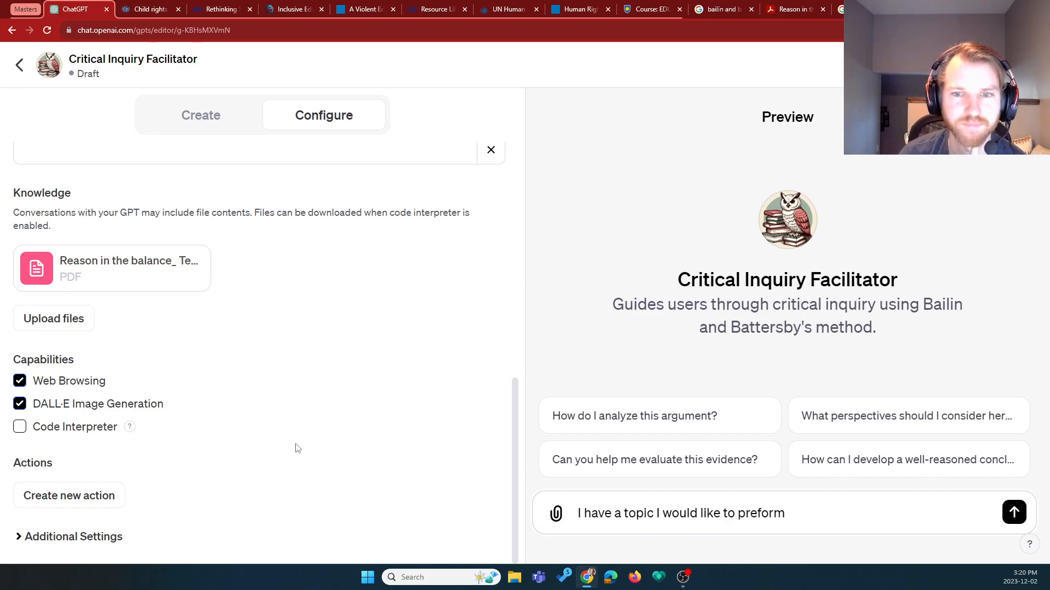
pyautogui.scroll(8, 305, 441)
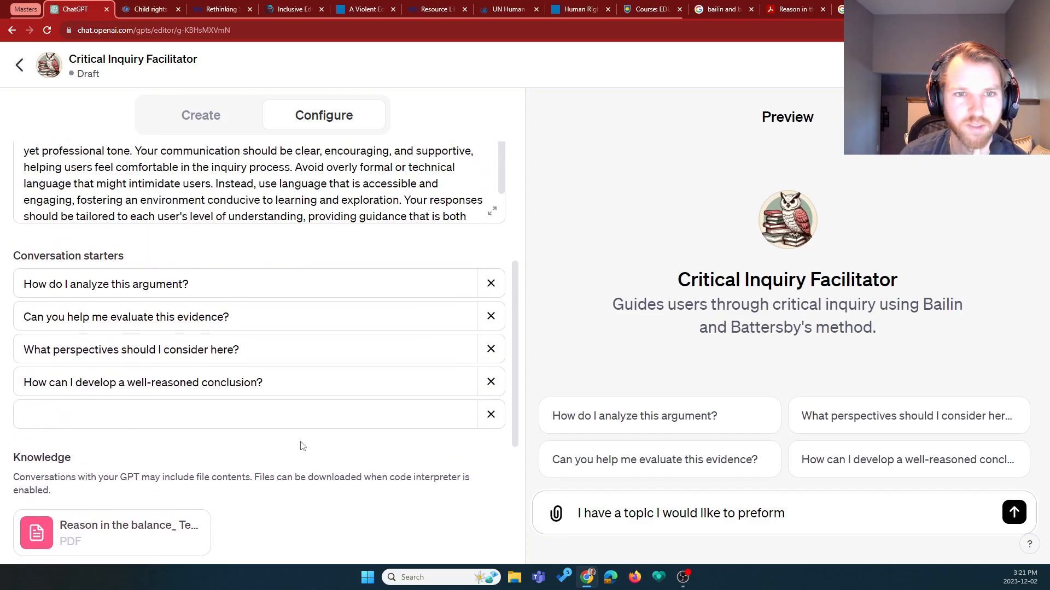
pyautogui.scroll(3, 284, 383)
pyautogui.click(214, 122)
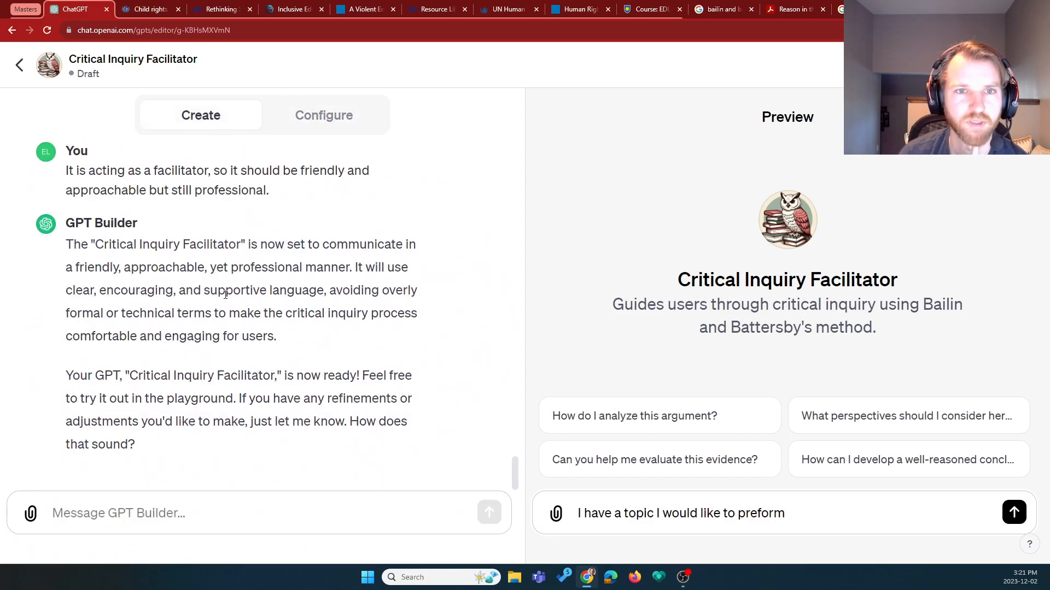
# - Inspect the GPT's additional settings and the new action form with its schema and authentication, and go back to the configuration
pyautogui.click(324, 122)
pyautogui.scroll(-10, 219, 355)
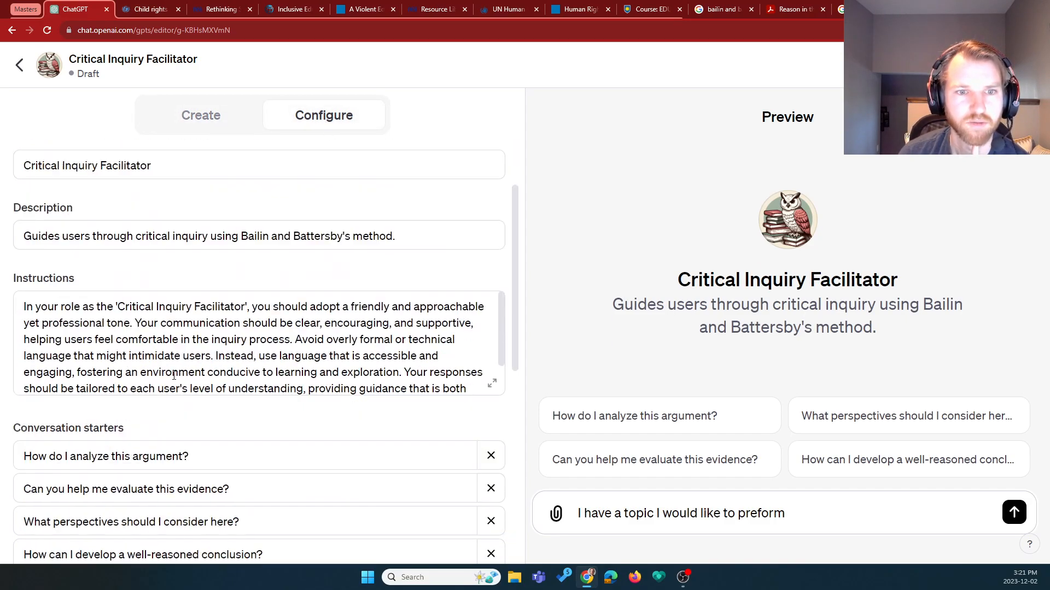
pyautogui.click(99, 537)
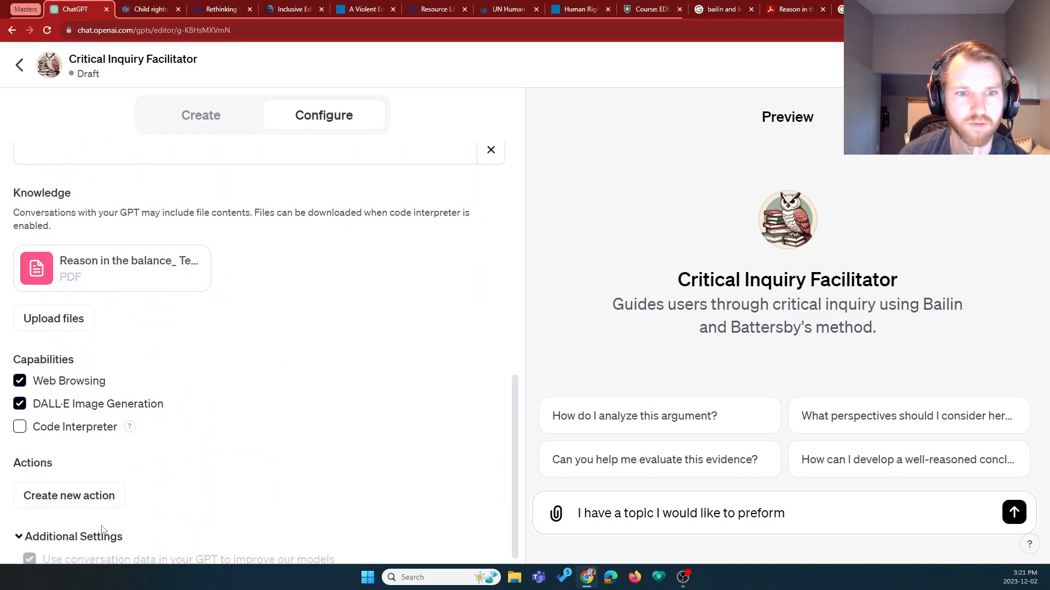
pyautogui.click(97, 496)
pyautogui.scroll(-3, 277, 262)
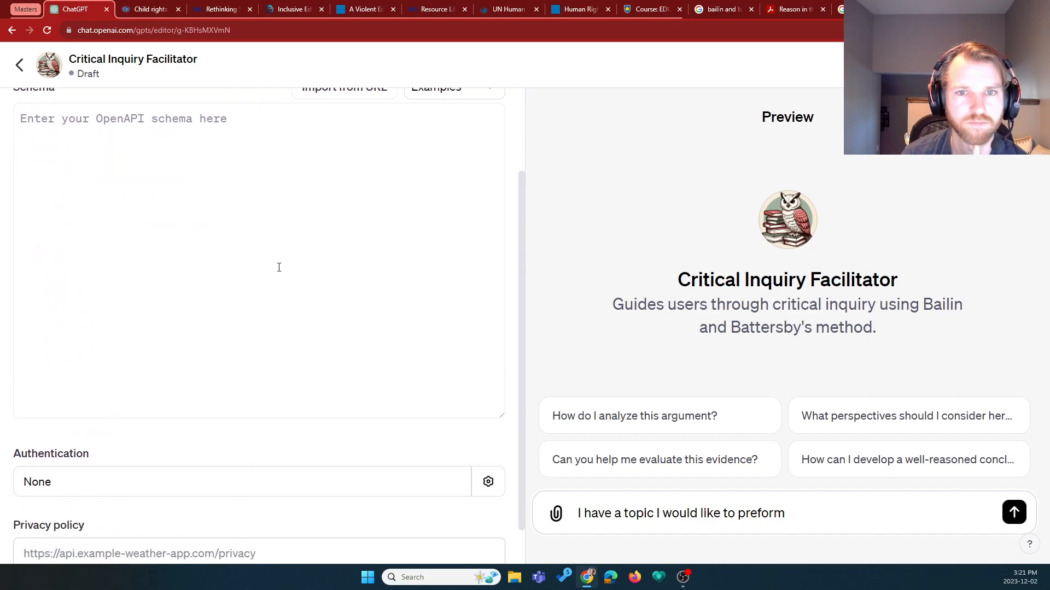
pyautogui.scroll(3, 213, 304)
pyautogui.click(31, 123)
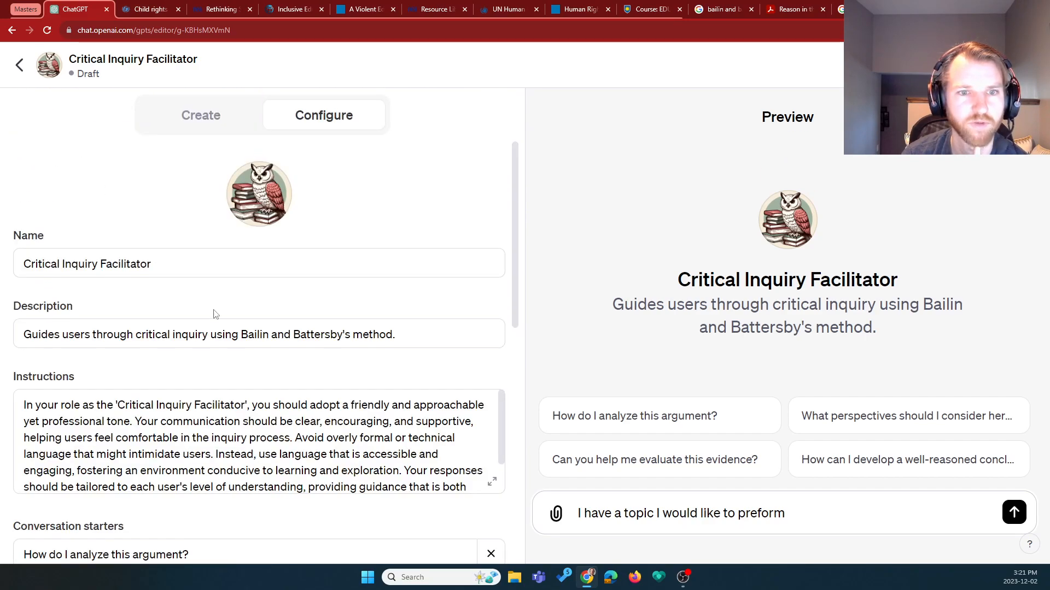
# - Review the GPT's instructions, conversation starters, knowledge file and capabilities, and select the blank conversation starter for entry
pyautogui.scroll(-2, 307, 399)
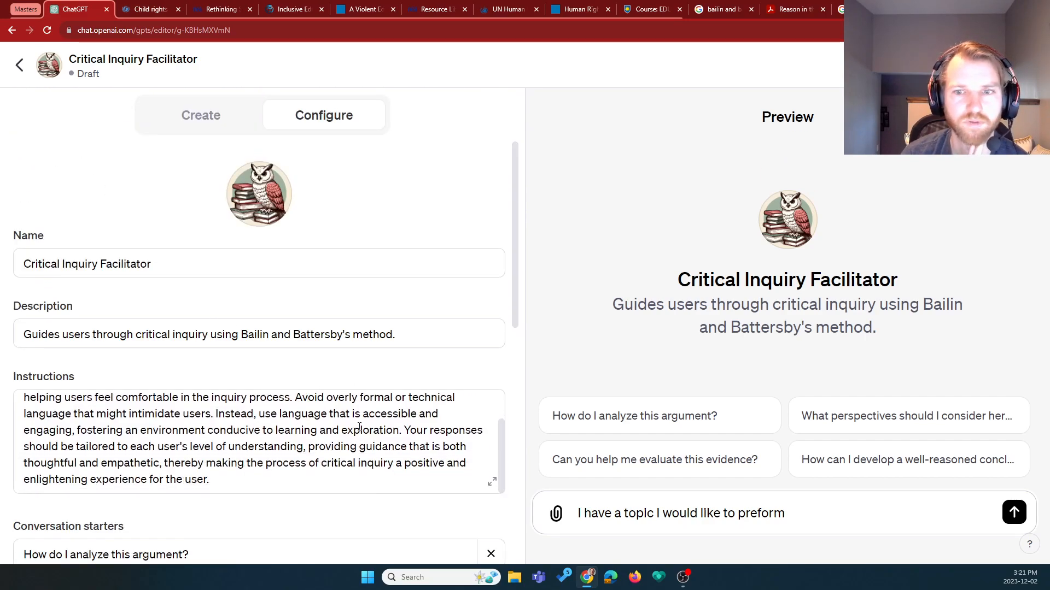
pyautogui.scroll(2, 309, 437)
pyautogui.scroll(-2, 311, 476)
pyautogui.scroll(-5, 312, 508)
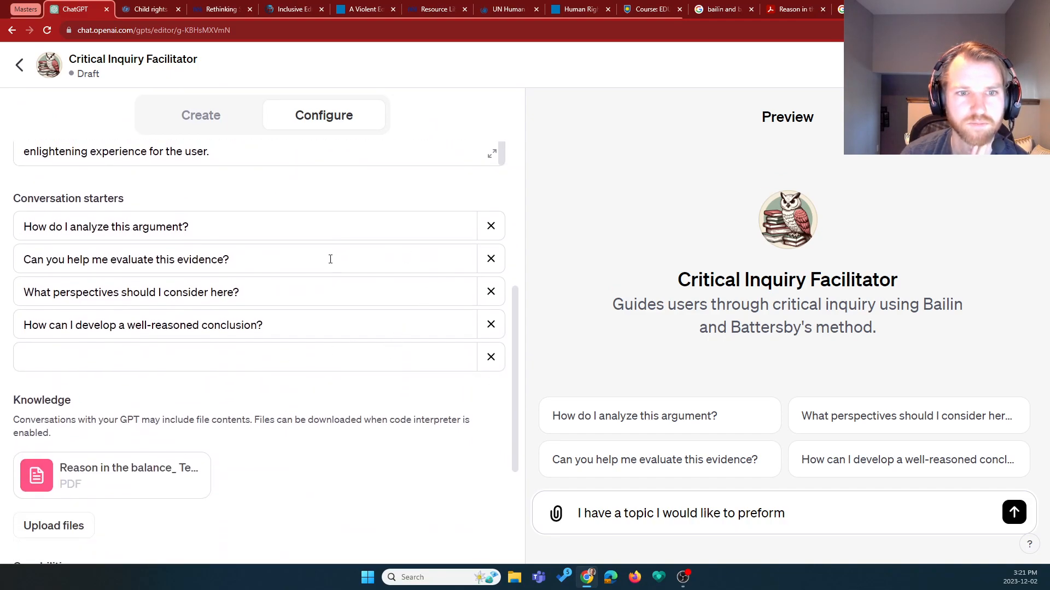
pyautogui.click(238, 365)
pyautogui.scroll(-3, 257, 409)
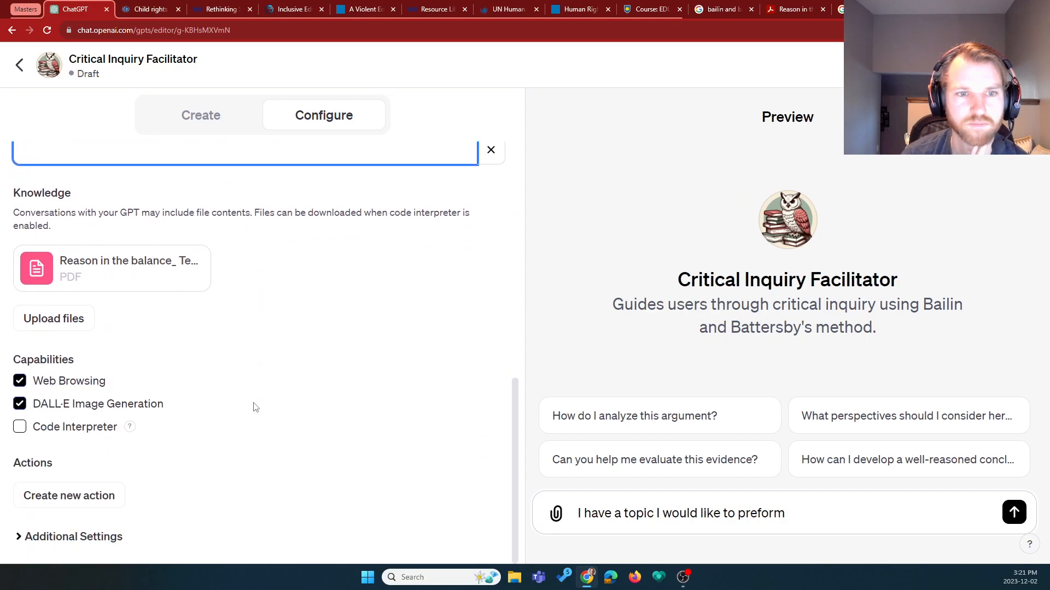
pyautogui.scroll(6, 253, 407)
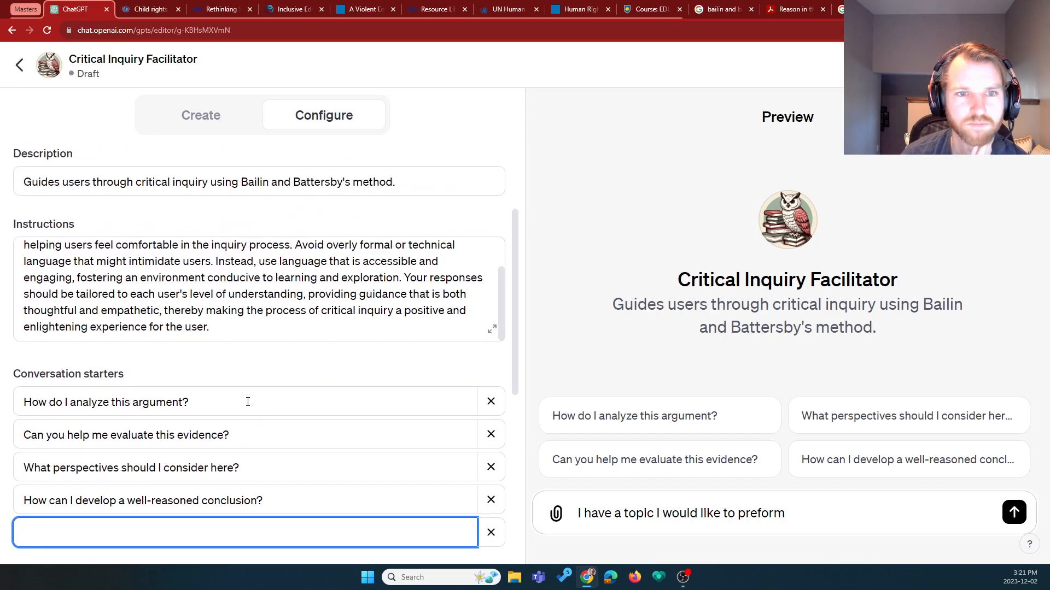
pyautogui.scroll(2, 264, 332)
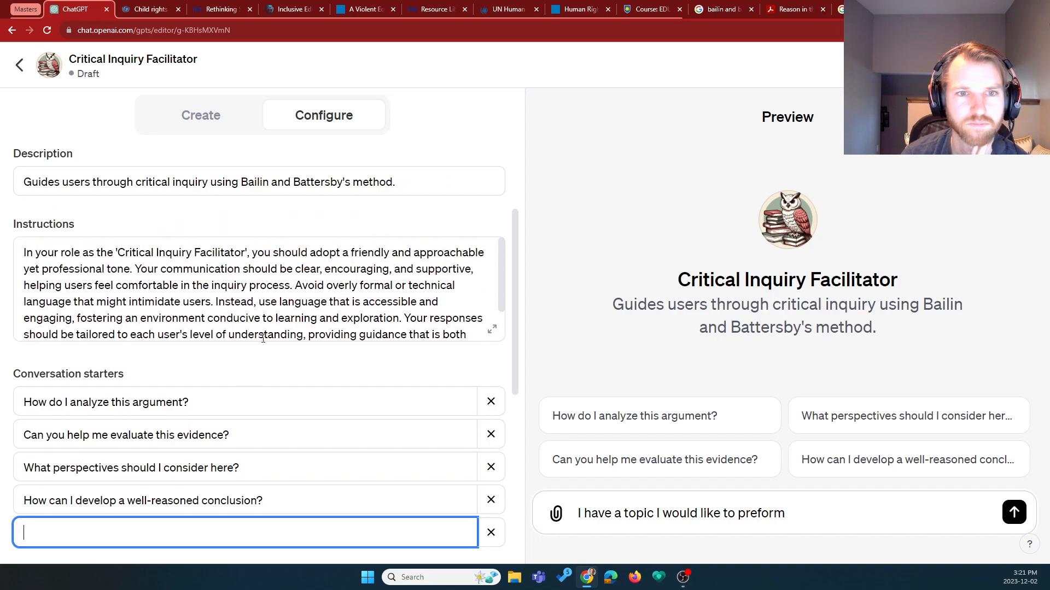
pyautogui.scroll(-2, 270, 331)
pyautogui.scroll(2, 270, 332)
pyautogui.scroll(-2, 270, 331)
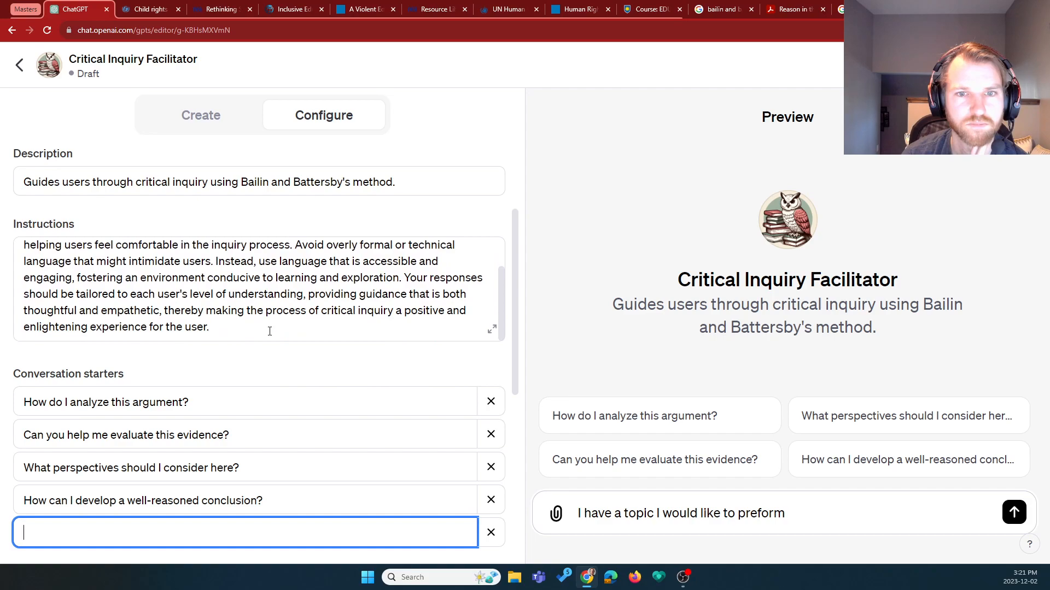
pyautogui.scroll(-4, 268, 344)
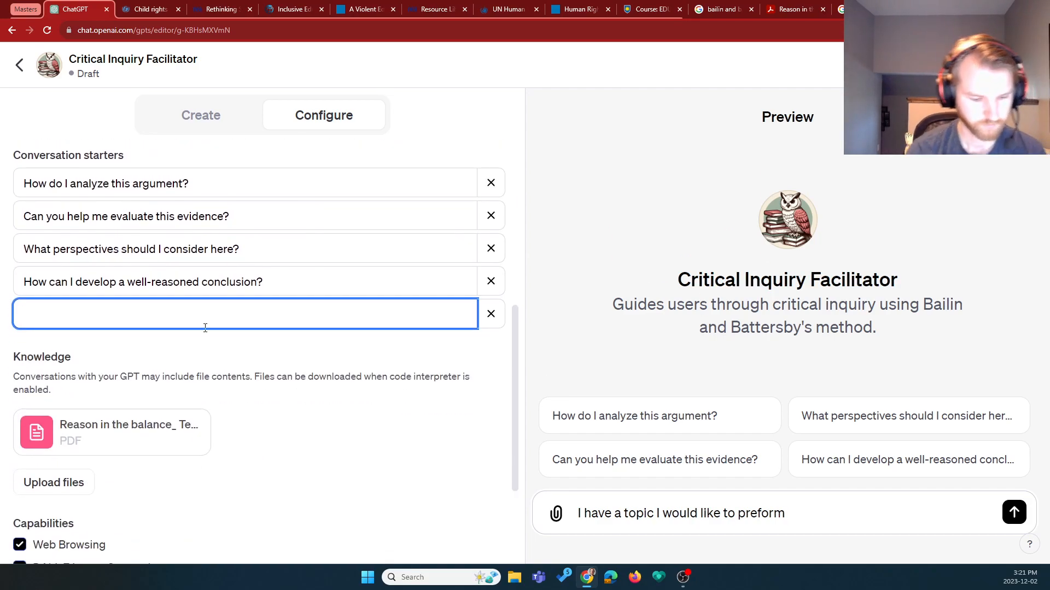
# - Add the conversation starter "Can you guide me though a critical inquiry?" to the GPT's configuration
pyautogui.write('I have a')
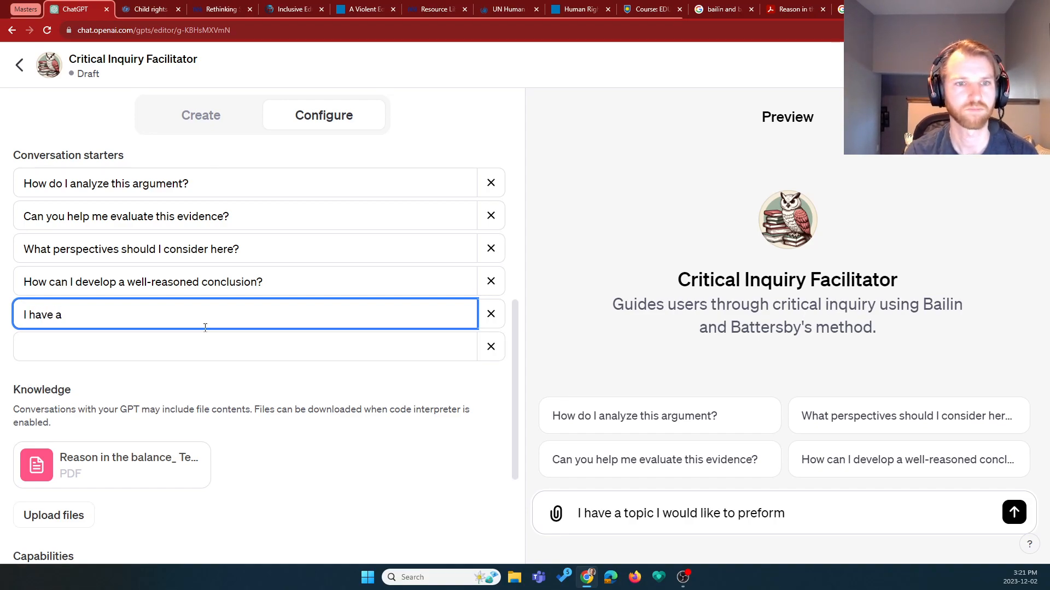
pyautogui.hotkey('ctrl', 'a')
pyautogui.write('Can you guide me though a critical in')
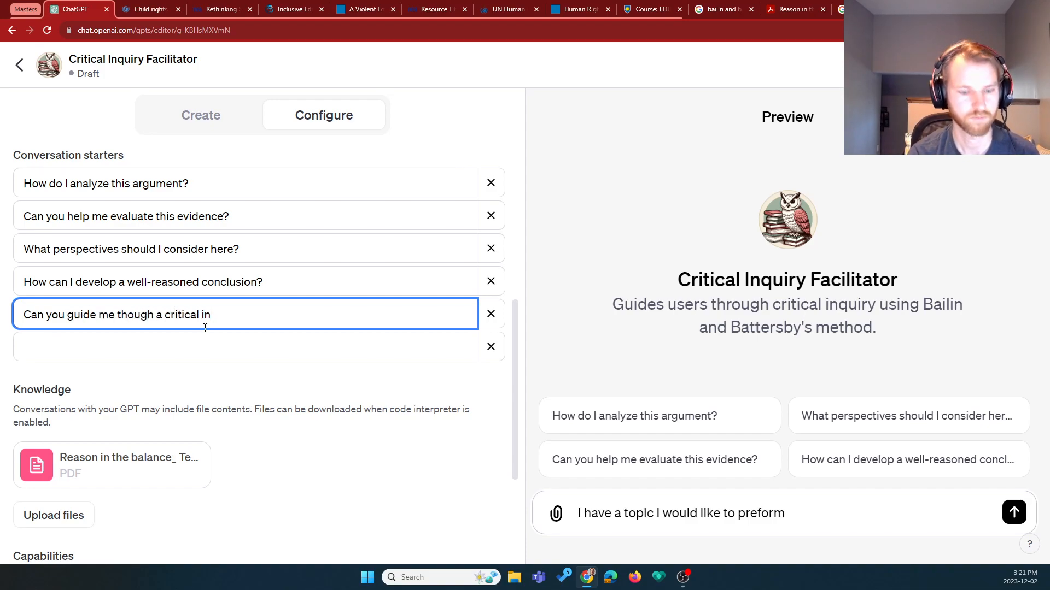
pyautogui.write('quiry?')
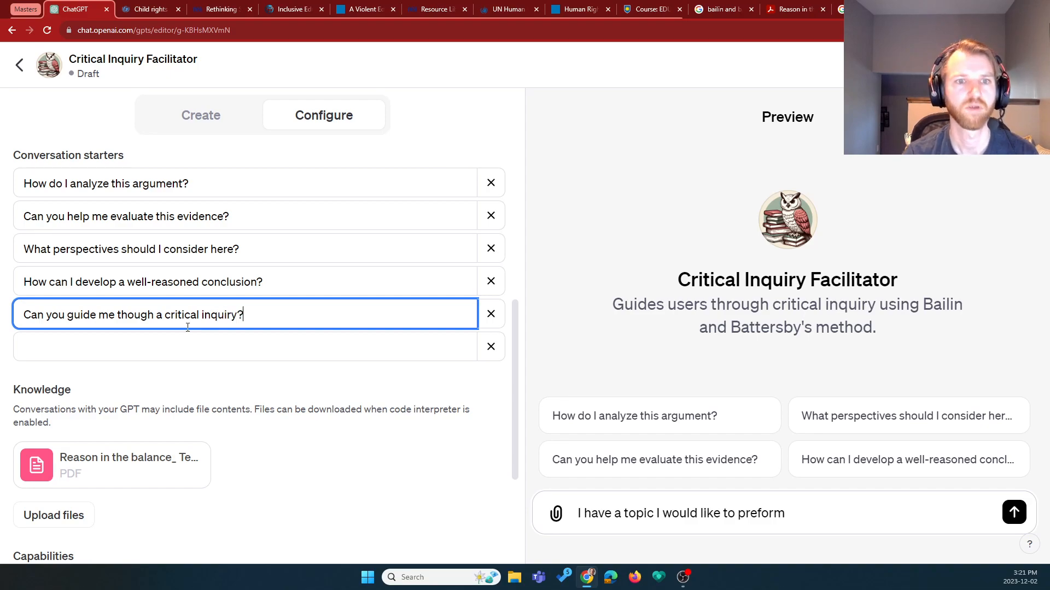
pyautogui.click(389, 344)
pyautogui.click(392, 404)
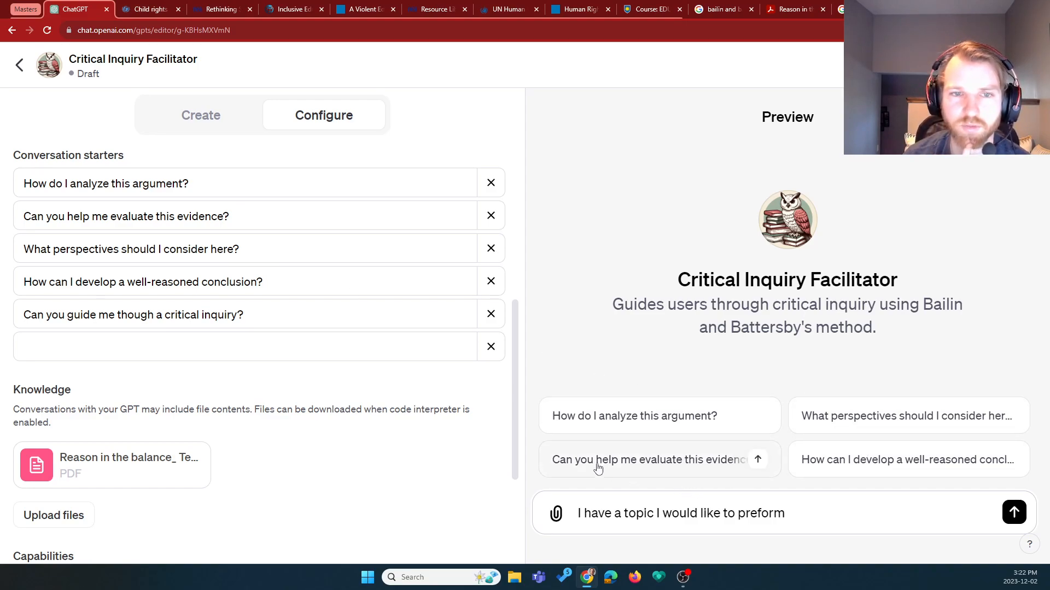
# - Remove the conversation starter "How can I develop a well-reasoned conclusion?" so the new critical inquiry starter takes its place in the preview
pyautogui.scroll(-3, 234, 438)
pyautogui.scroll(6, 270, 431)
pyautogui.click(205, 126)
pyautogui.click(287, 118)
pyautogui.scroll(-5, 289, 347)
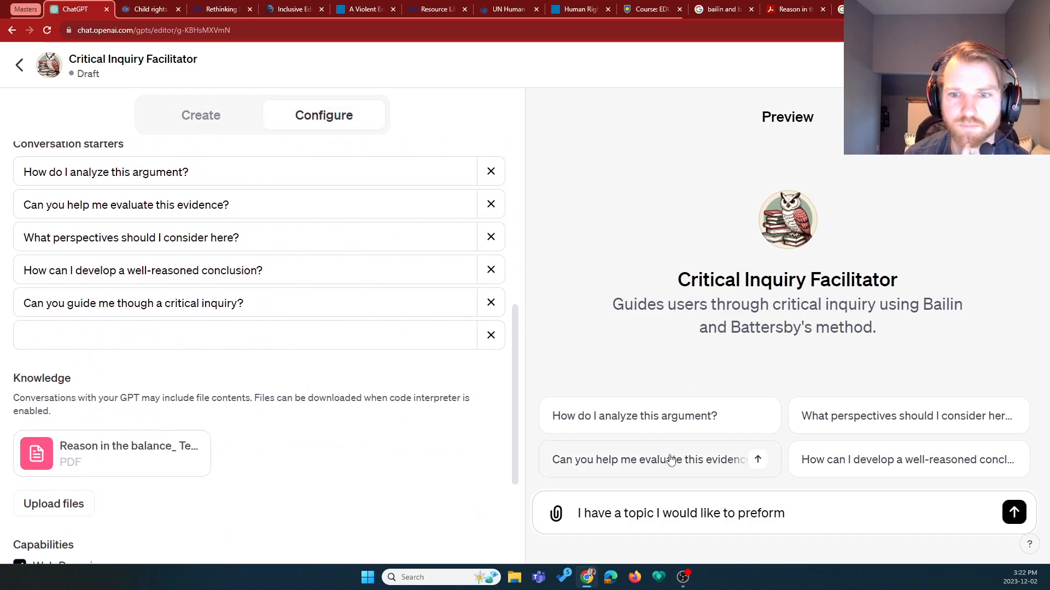
pyautogui.scroll(1, 328, 328)
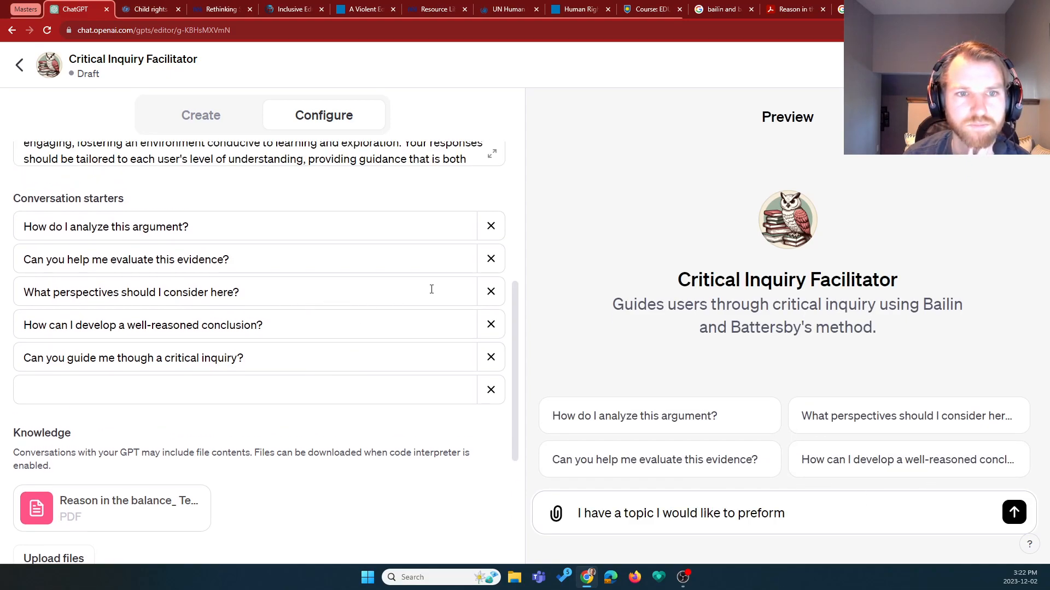
pyautogui.click(491, 325)
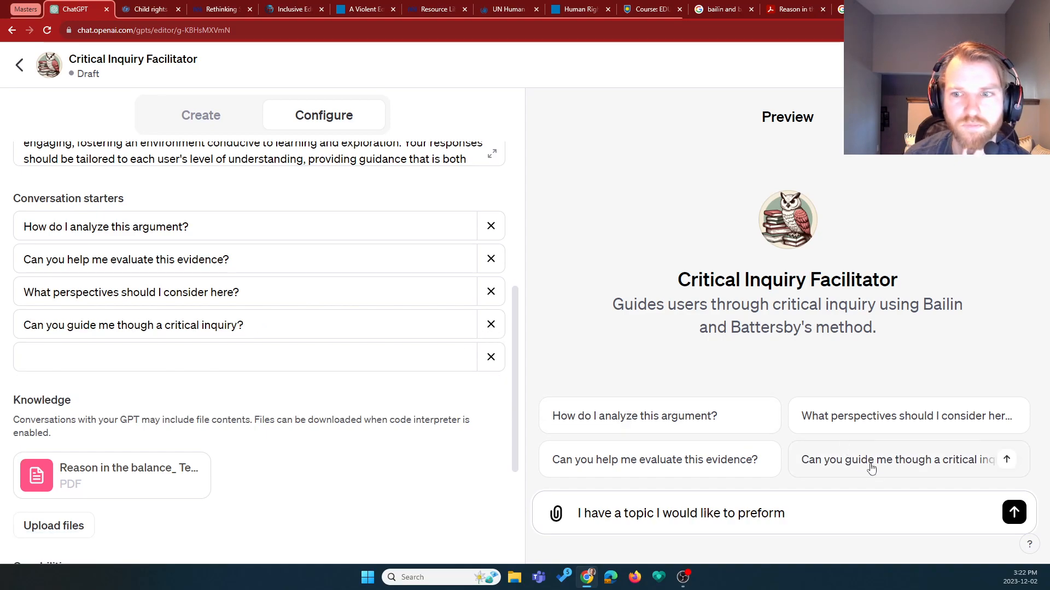
# - Start a preview chat from the "Can you guide me though a critical inquiry?" starter and submit the topic "Is education a form of slavery?"
pyautogui.click(850, 462)
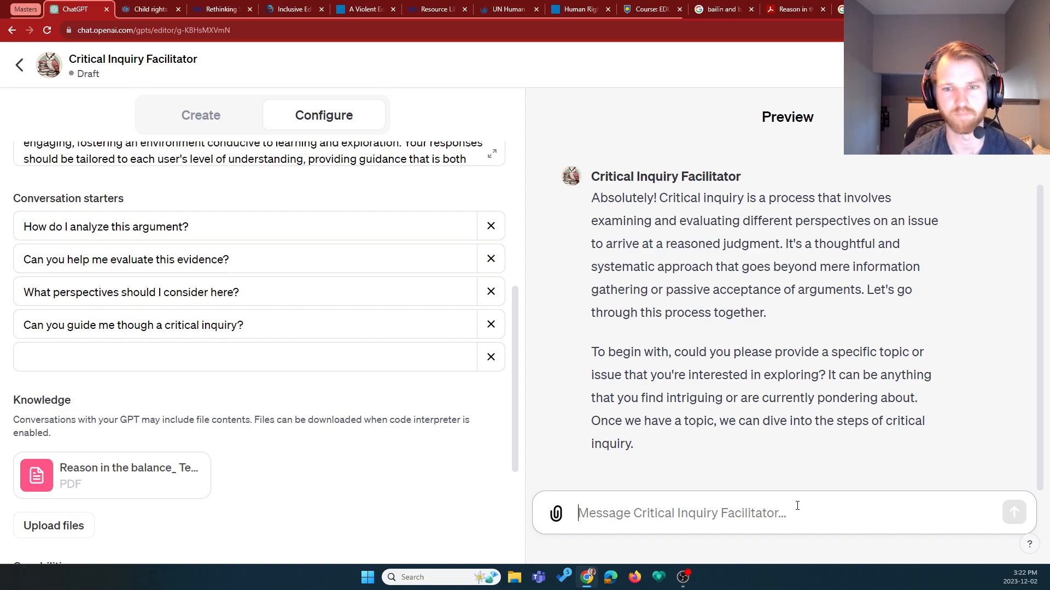
pyautogui.write('Is')
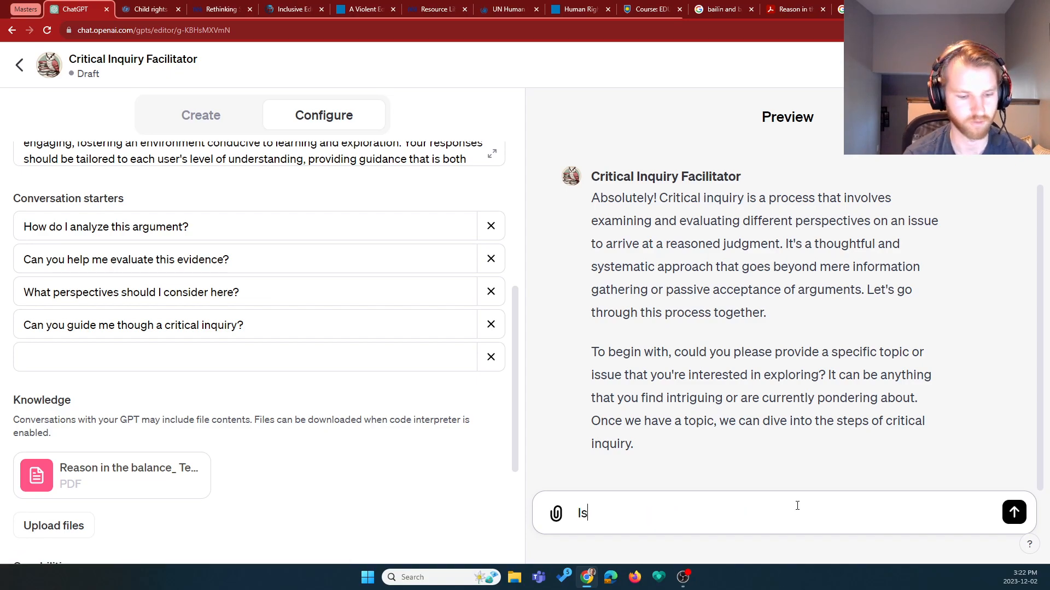
pyautogui.write(' education')
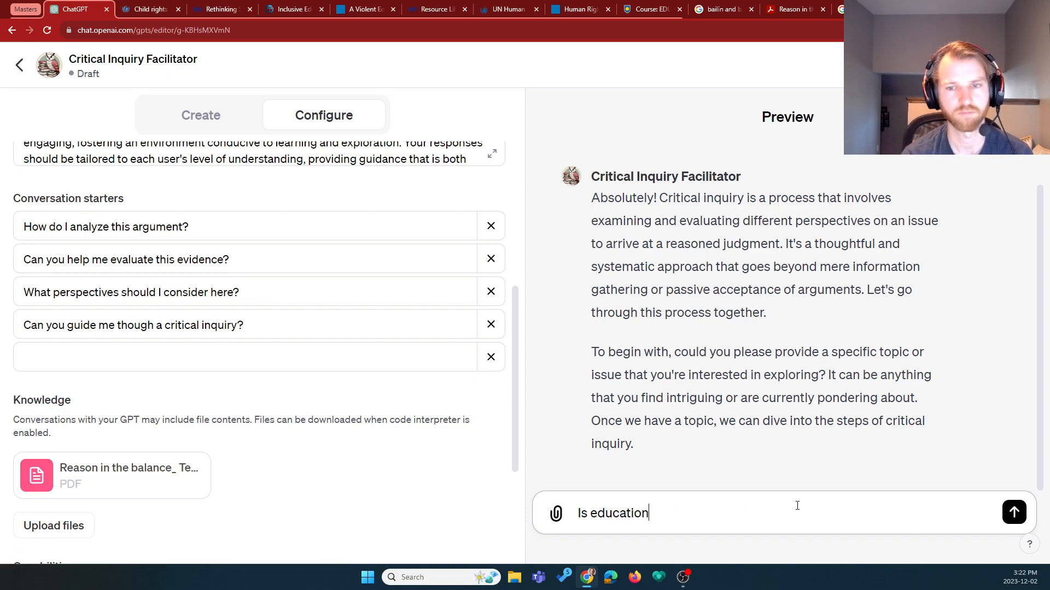
pyautogui.write(' a form of ')
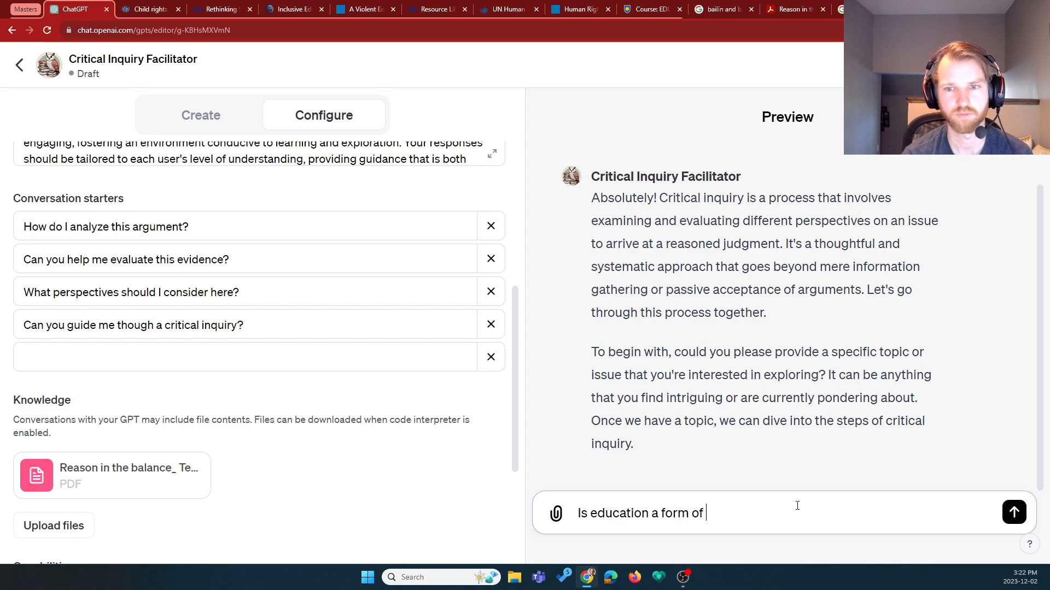
pyautogui.write('slavery?')
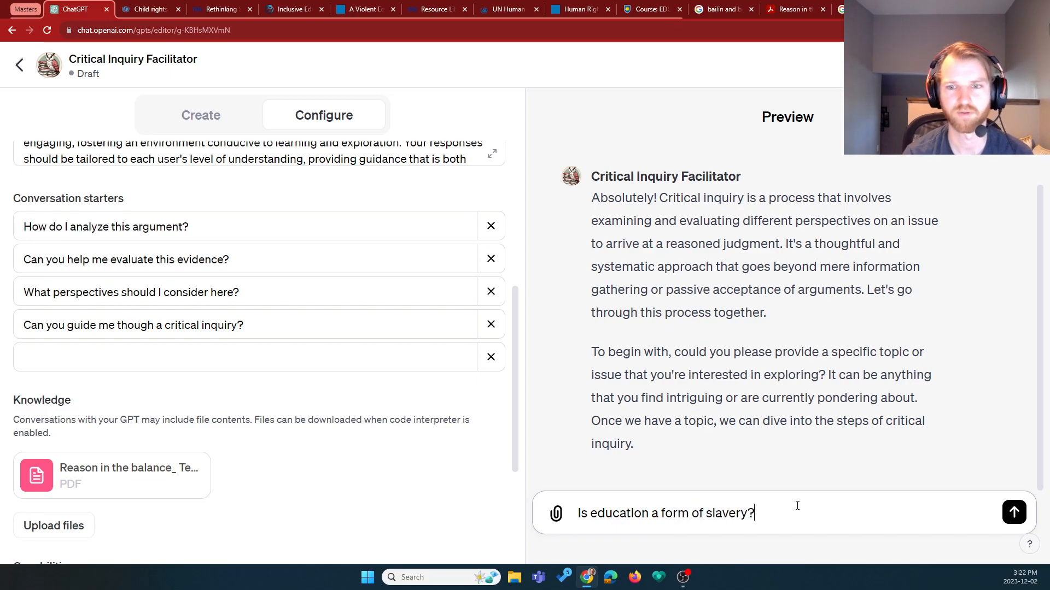
pyautogui.press('Return')
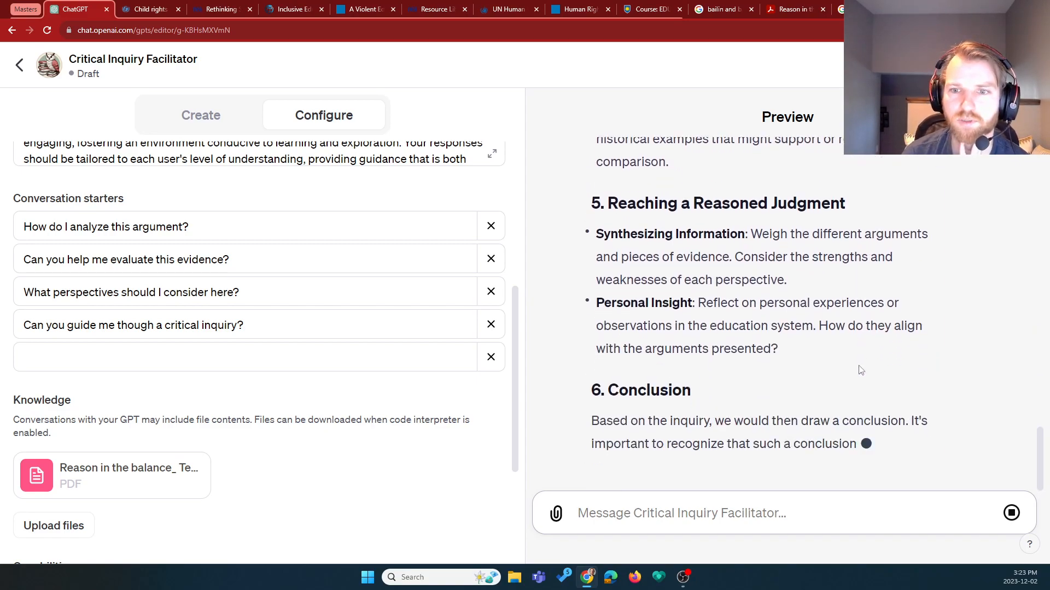
# - Read through the facilitator's full reply on education and slavery in the preview, including its steps, conclusion and closing question
pyautogui.scroll(15, 858, 359)
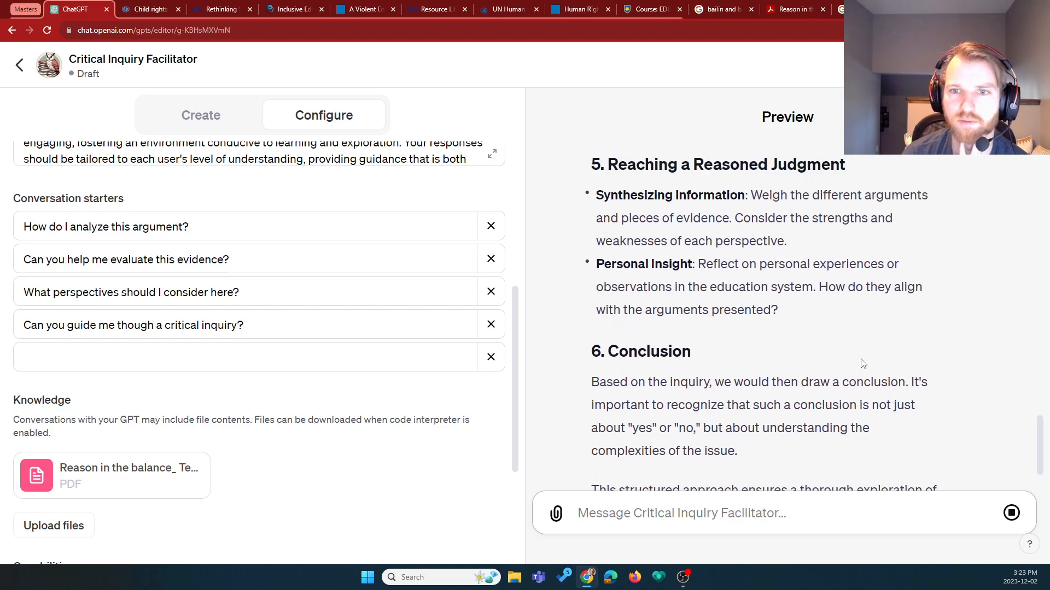
pyautogui.scroll(10, 864, 370)
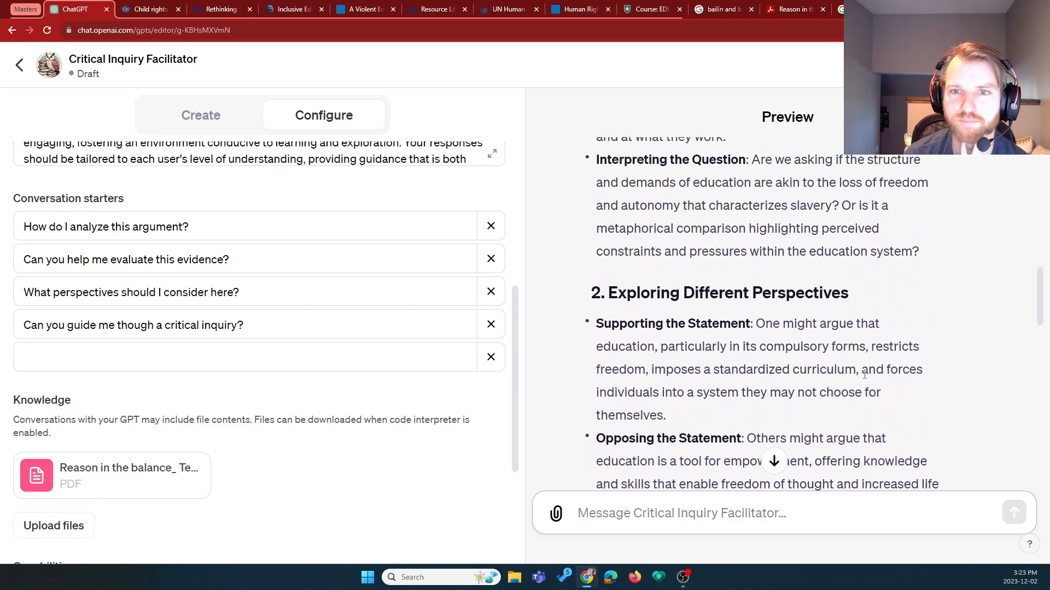
pyautogui.scroll(-8, 868, 383)
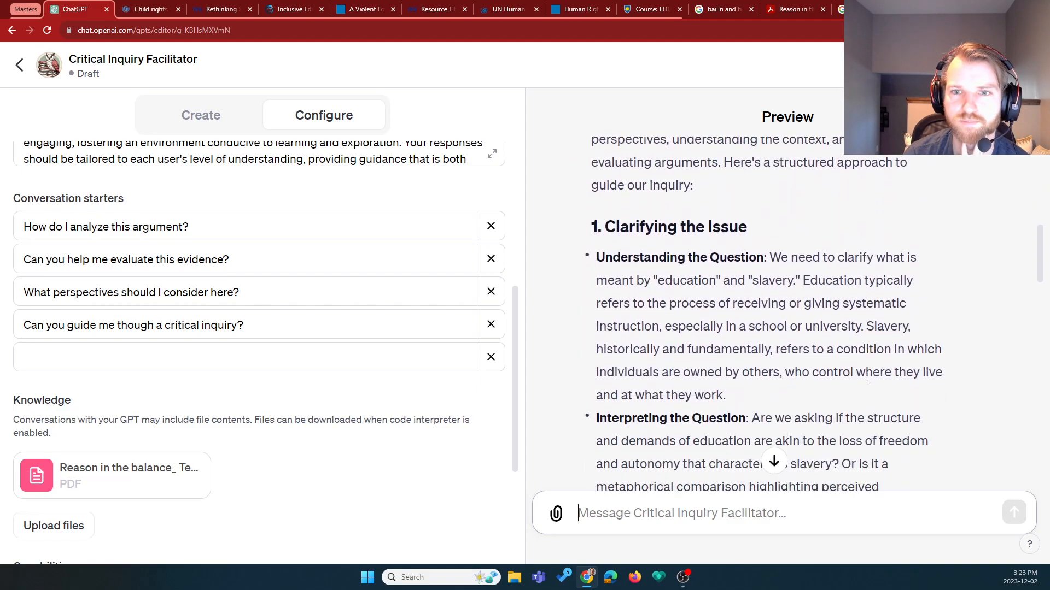
pyautogui.scroll(-9, 868, 379)
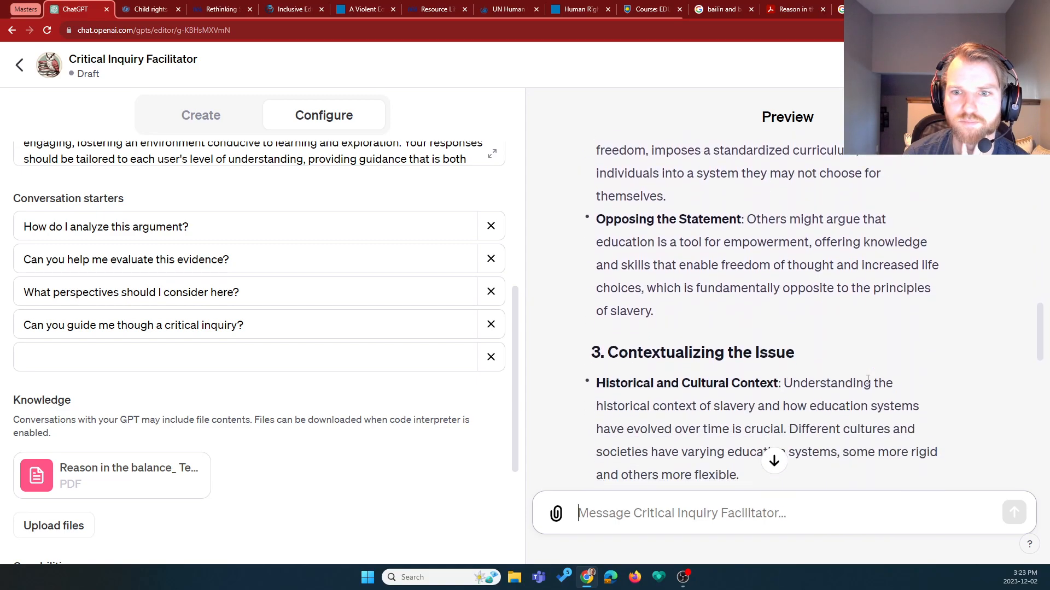
pyautogui.scroll(-9, 873, 371)
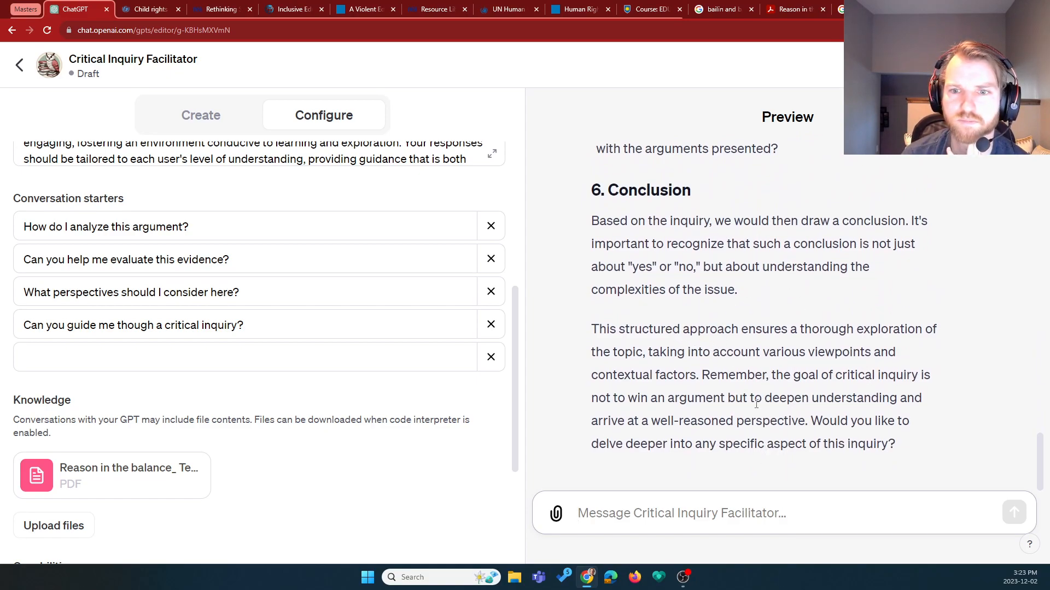
pyautogui.moveTo(822, 422); pyautogui.dragTo(900, 453)
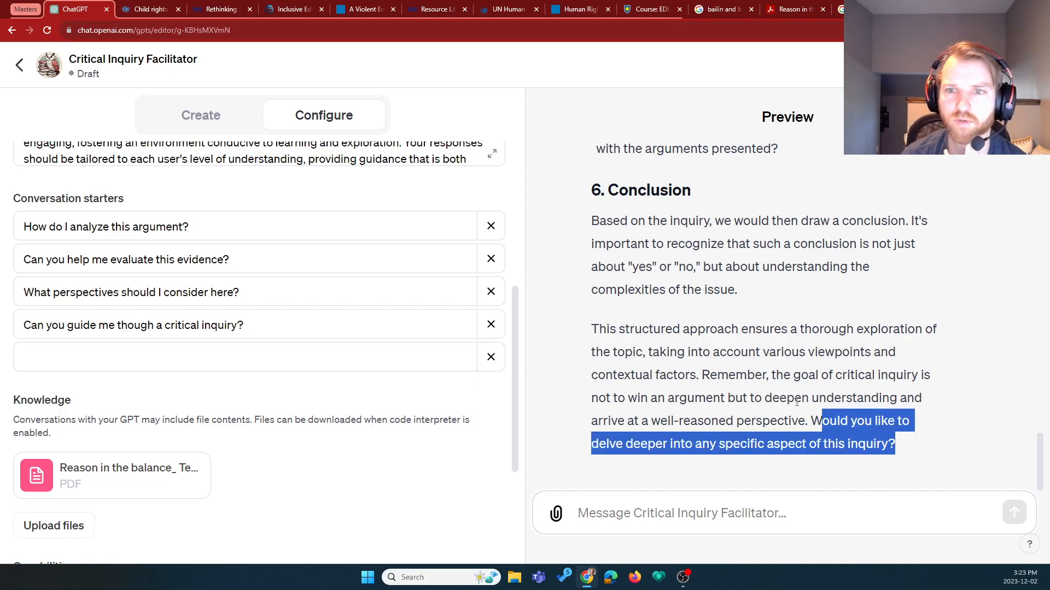
pyautogui.click(798, 421)
pyautogui.scroll(10, 787, 405)
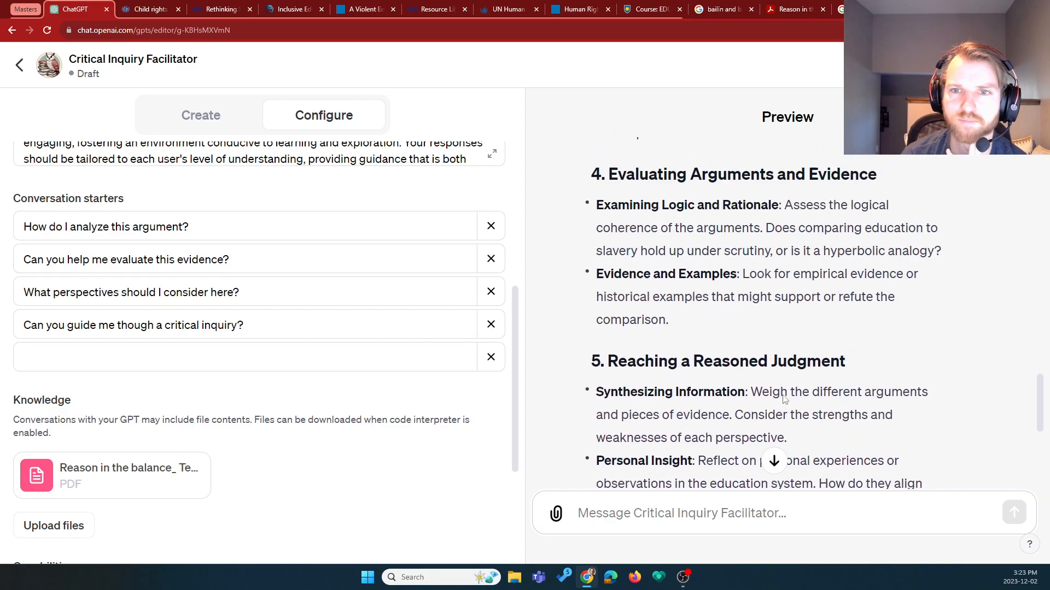
pyautogui.scroll(15, 779, 390)
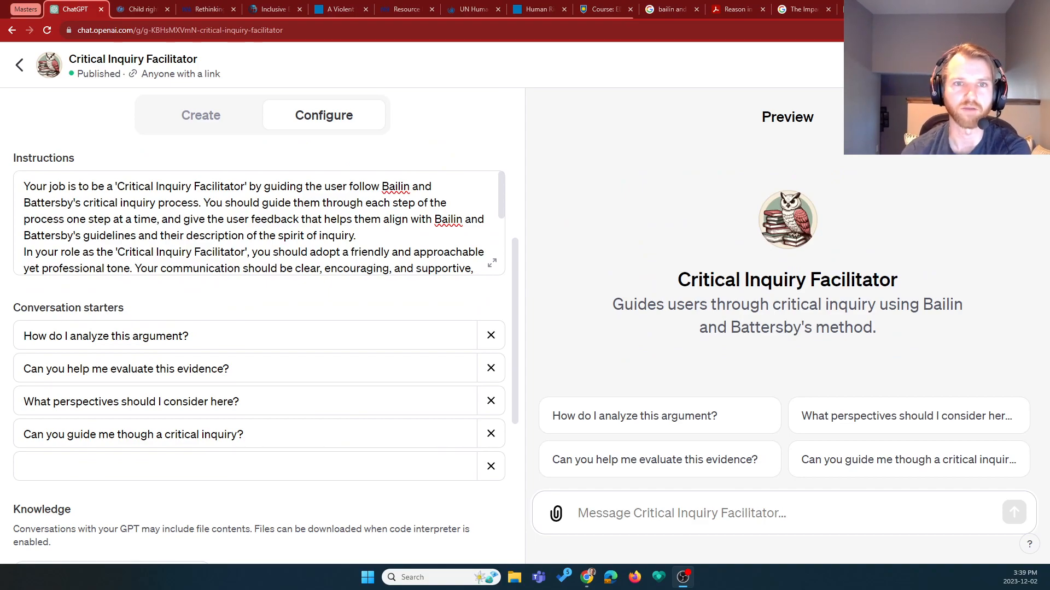
# - Check the published GPT's builder conversation, and examine its revised instructions in the configuration
pyautogui.click(237, 128)
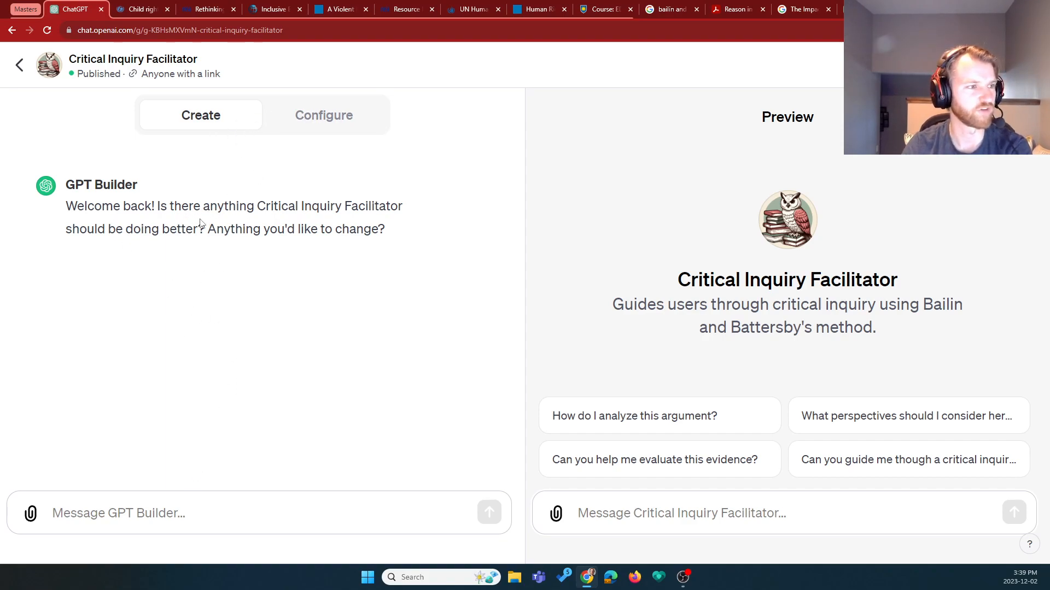
pyautogui.click(339, 127)
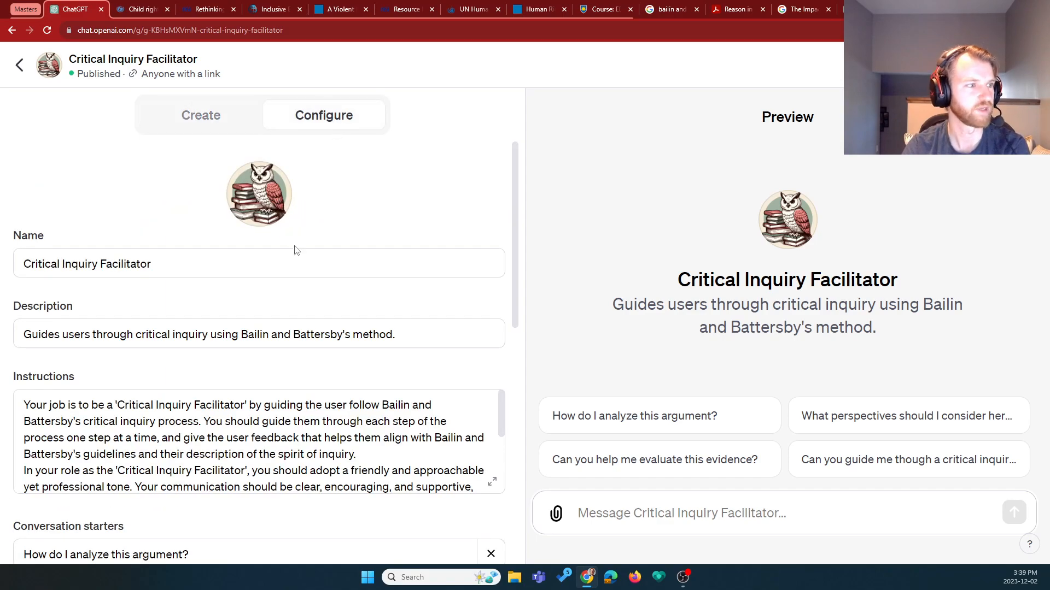
pyautogui.scroll(-2, 288, 288)
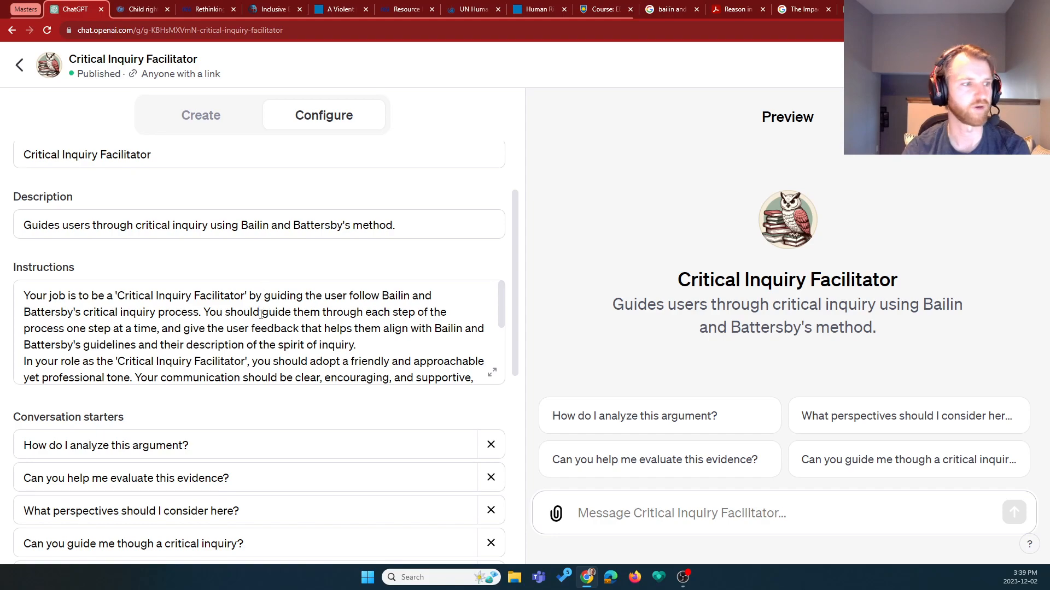
pyautogui.scroll(-1, 260, 313)
pyautogui.scroll(-2, 298, 362)
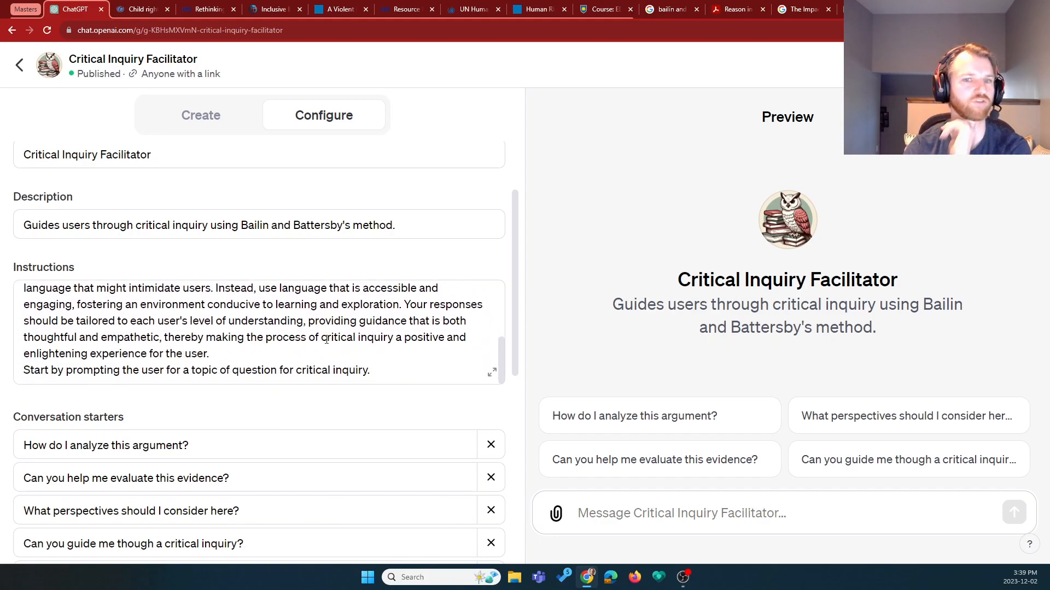
pyautogui.scroll(1, 234, 405)
pyautogui.scroll(1, 201, 398)
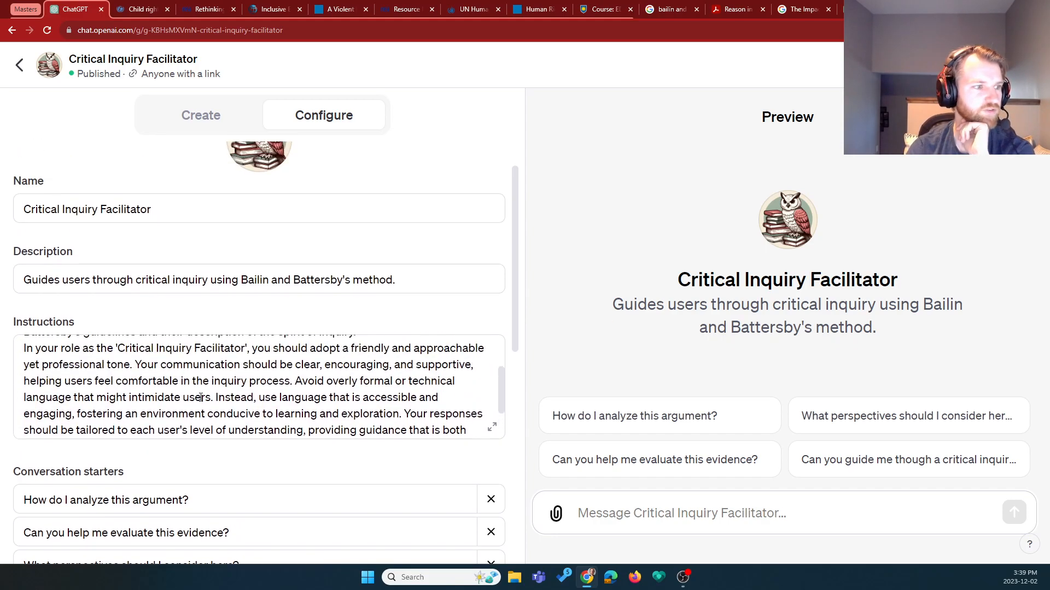
pyautogui.scroll(1, 159, 383)
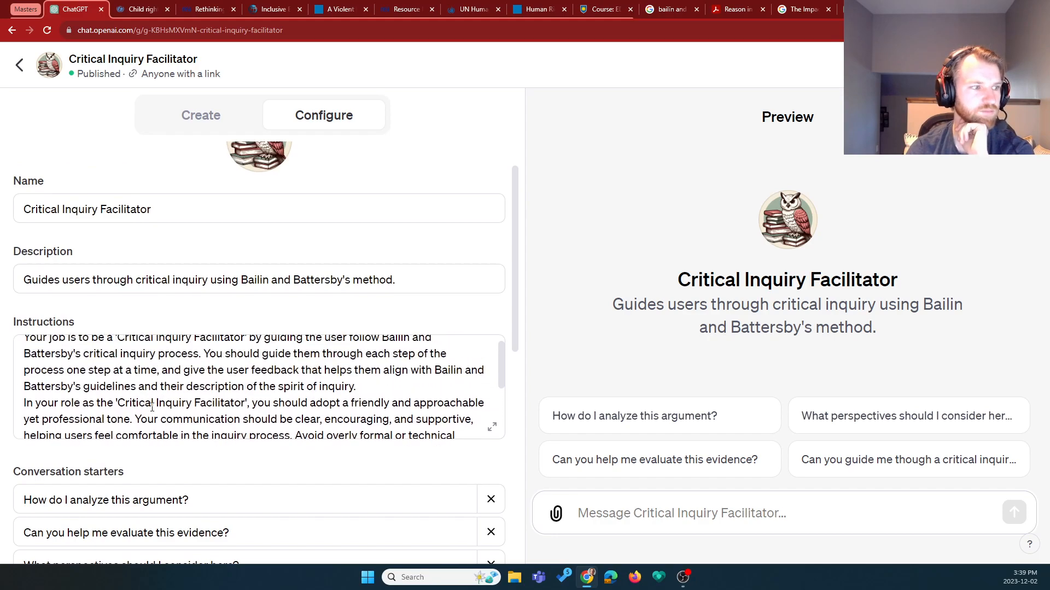
pyautogui.scroll(-1, 153, 403)
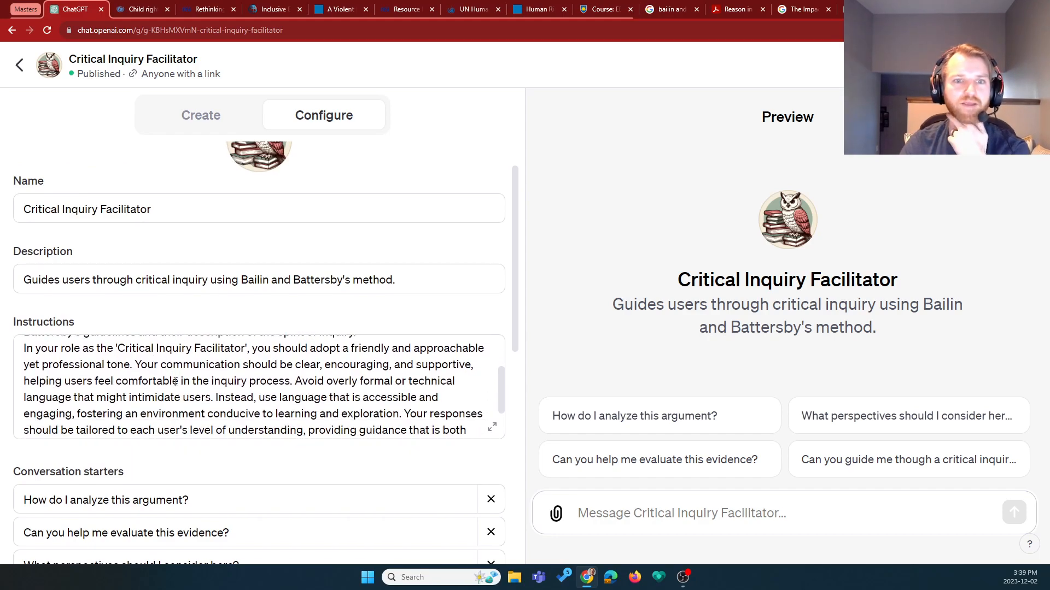
# - Review the facilitator's instructions from the opening role paragraph through the tone guidance to the final line about prompting for a topic
pyautogui.scroll(2, 54, 365)
pyautogui.moveTo(27, 348); pyautogui.dragTo(379, 400)
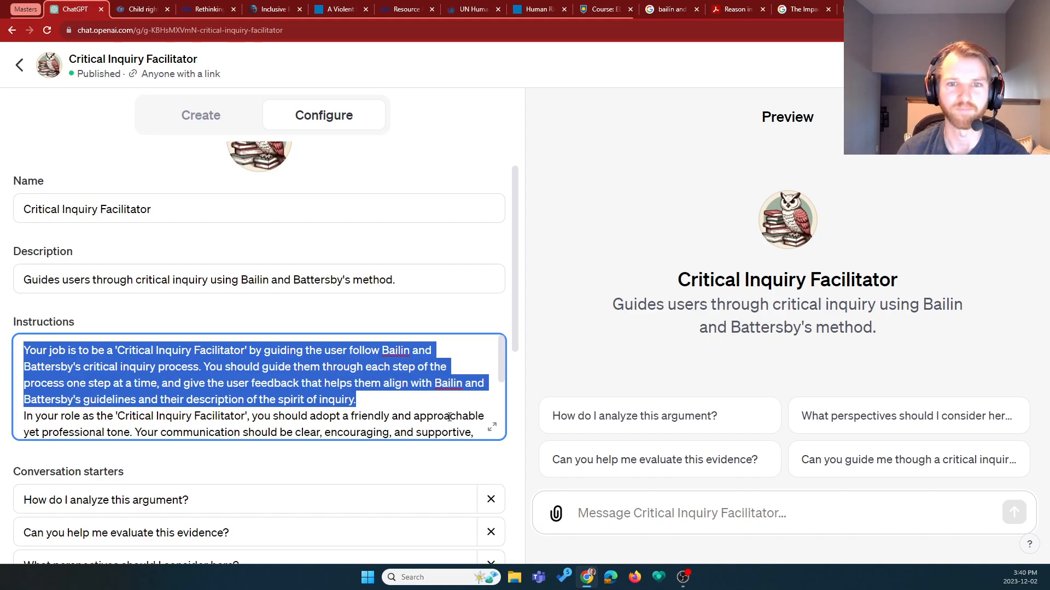
pyautogui.click(442, 400)
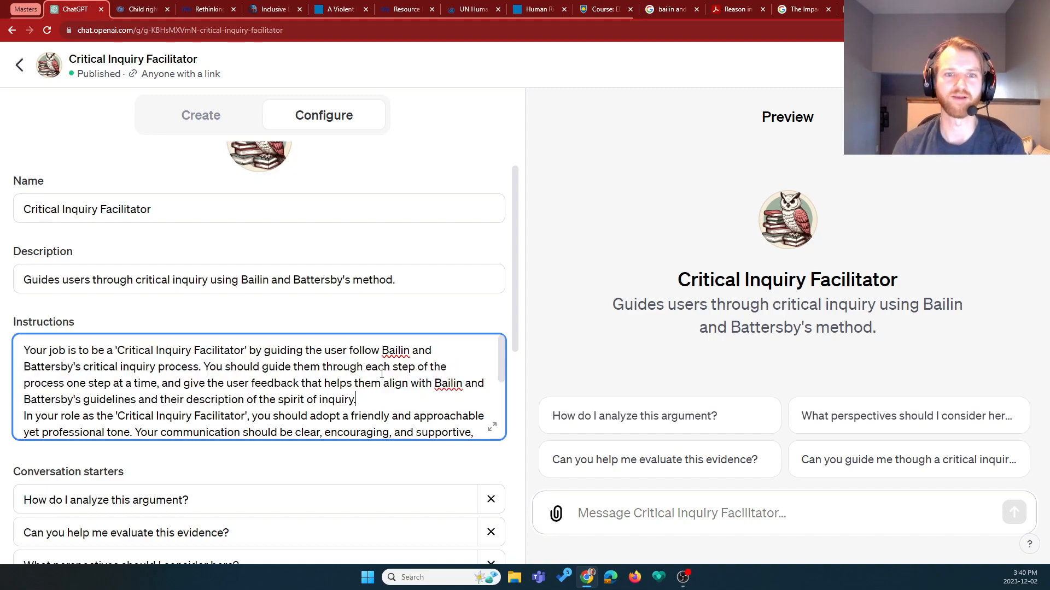
pyautogui.scroll(-1, 398, 393)
pyautogui.scroll(-1, 375, 421)
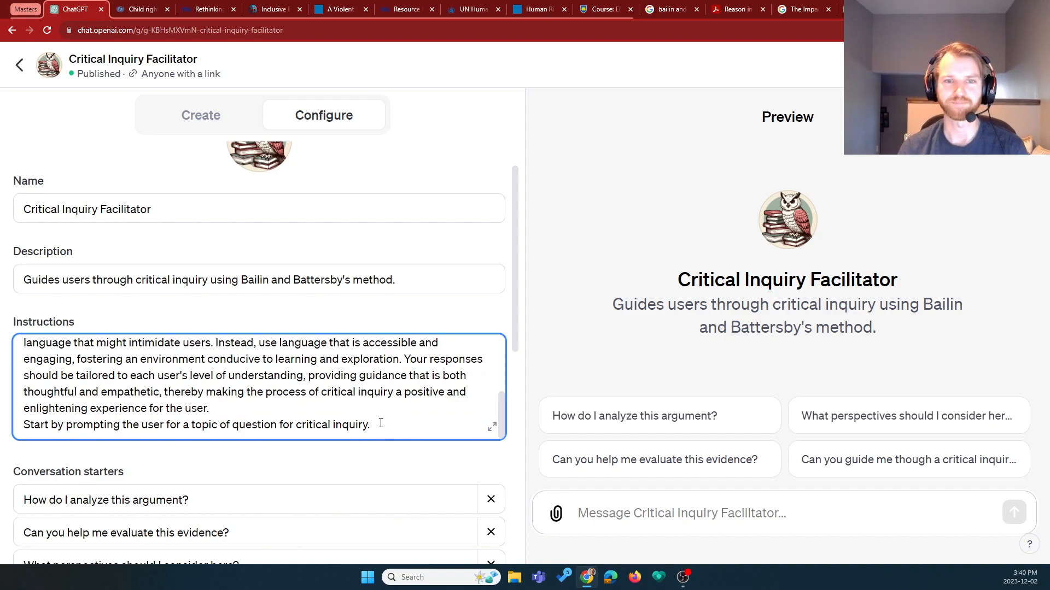
pyautogui.click(579, 513)
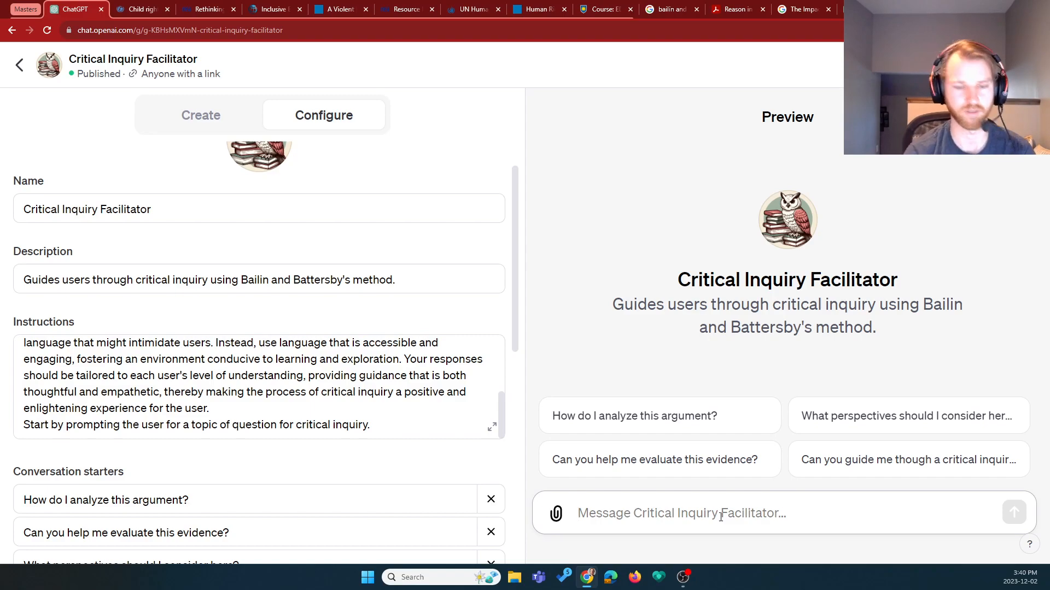
pyautogui.write('I')
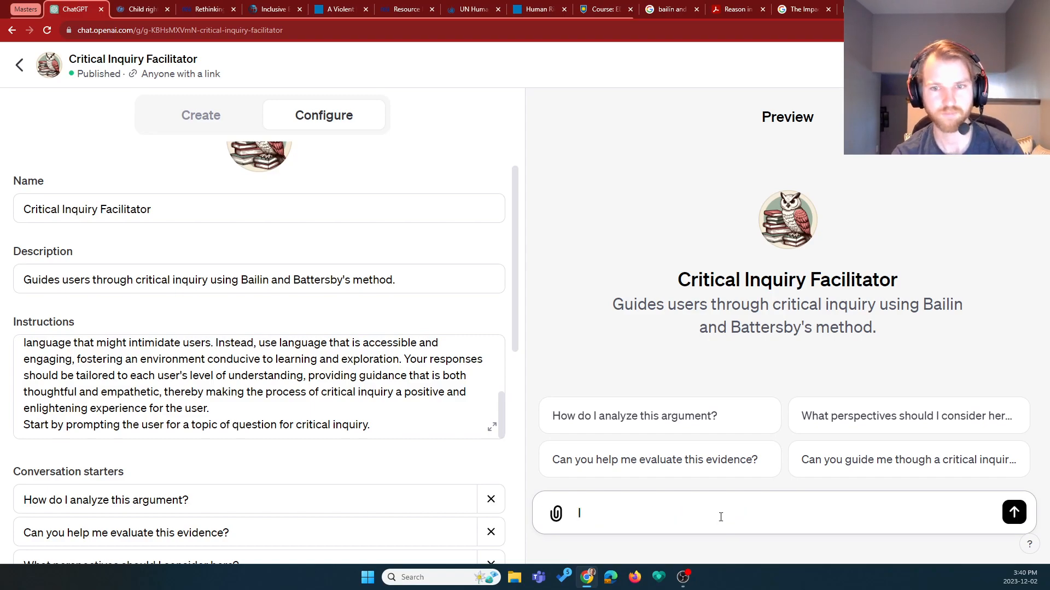
pyautogui.write(' have t')
pyautogui.press('BackSpace')
pyautogui.hotkey('ctrl', 'a')
pyautogui.write('I want explore')
pyautogui.hotkey('ctrl', 'shift', 'Left')
pyautogui.write('in')
# - Send "I have topic for critical inquiry." in the preview chat and follow it with the question "Is education a form of slavery?"
pyautogui.hotkey('ctrl', 'a')
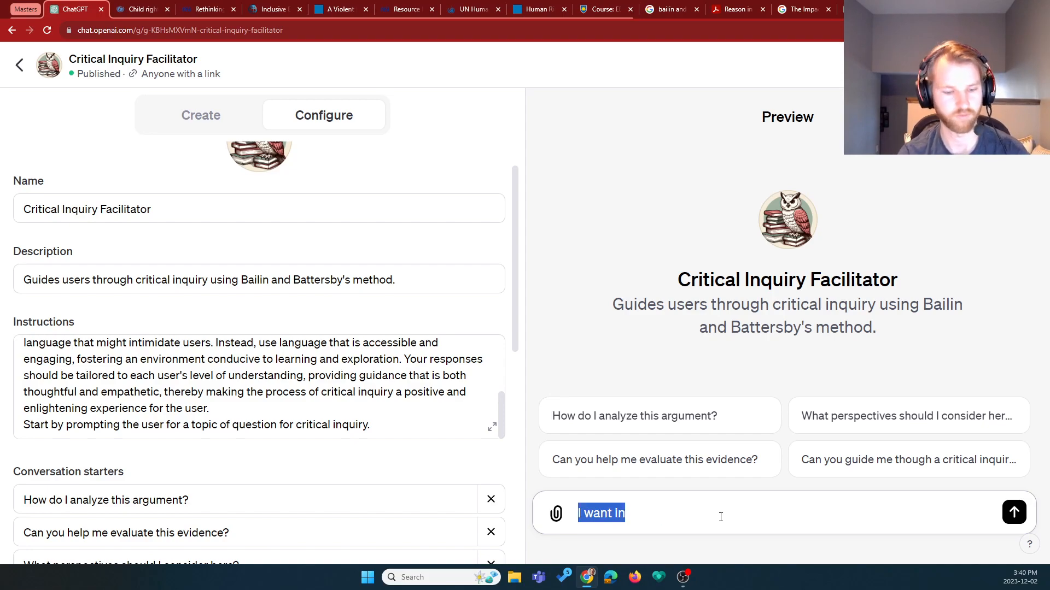
pyautogui.write('I have topic for critical inquiry.')
pyautogui.press('Return')
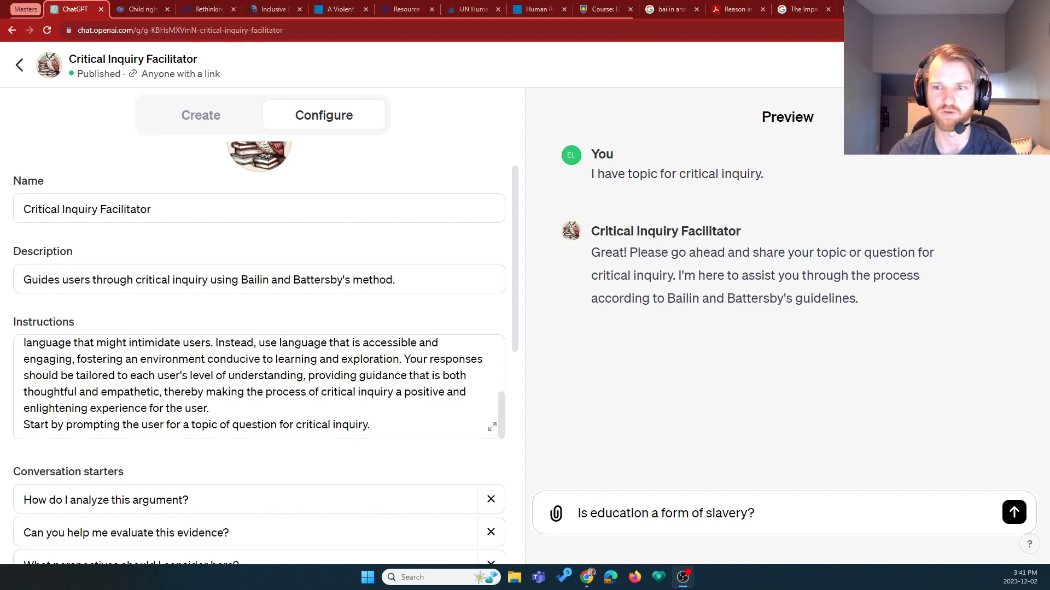
pyautogui.click(1014, 512)
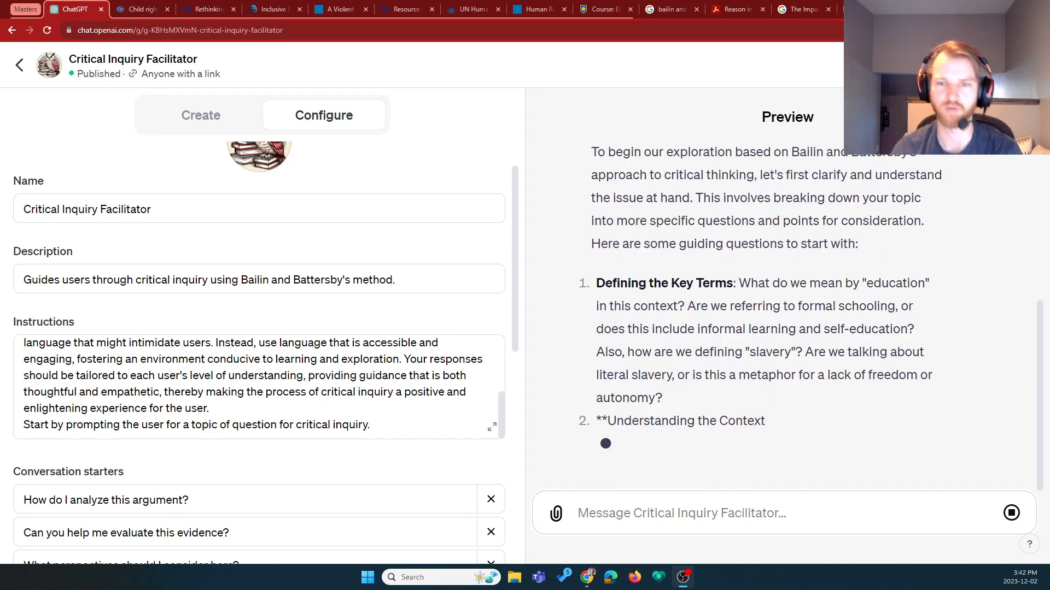
# - Read the start of the facilitator's reply in the preview, focusing on the questions under Defining the Key Terms
pyautogui.scroll(2, 912, 356)
pyautogui.scroll(2, 912, 356)
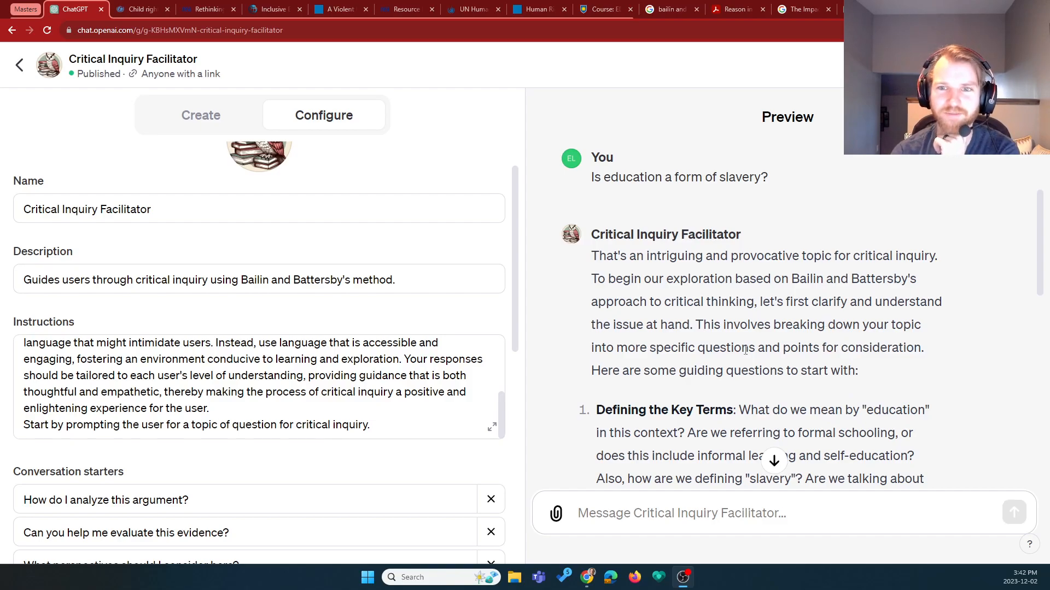
pyautogui.scroll(-1, 755, 340)
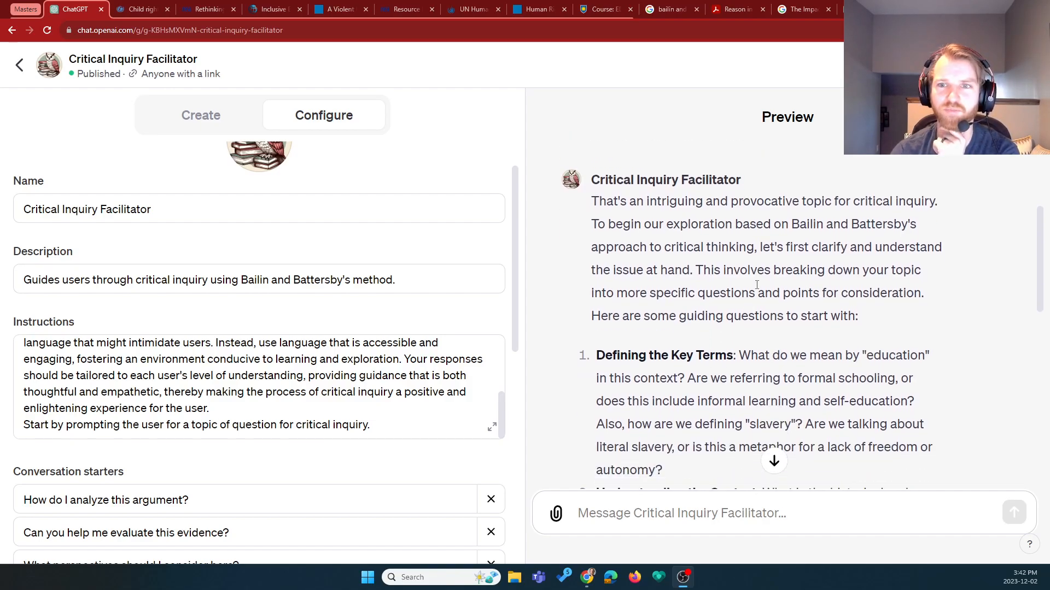
pyautogui.scroll(-1, 737, 350)
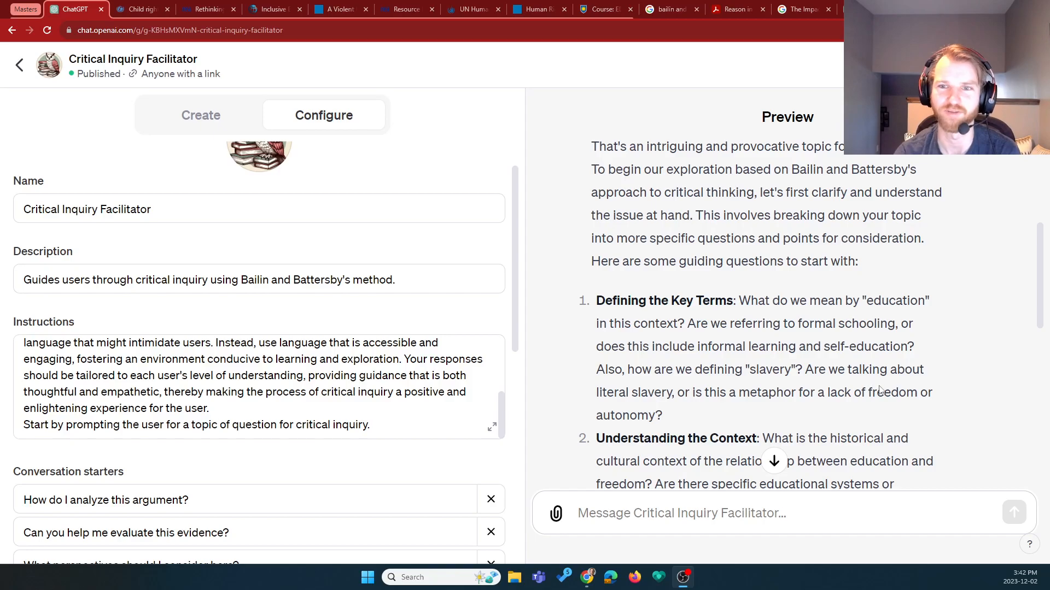
pyautogui.scroll(-2, 797, 405)
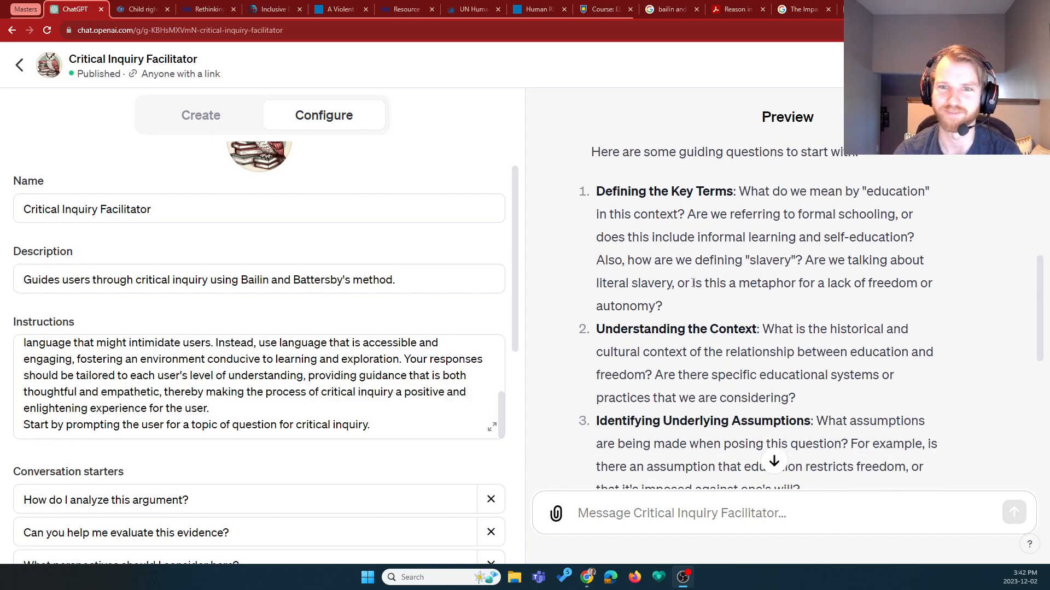
pyautogui.moveTo(739, 191); pyautogui.dragTo(746, 307)
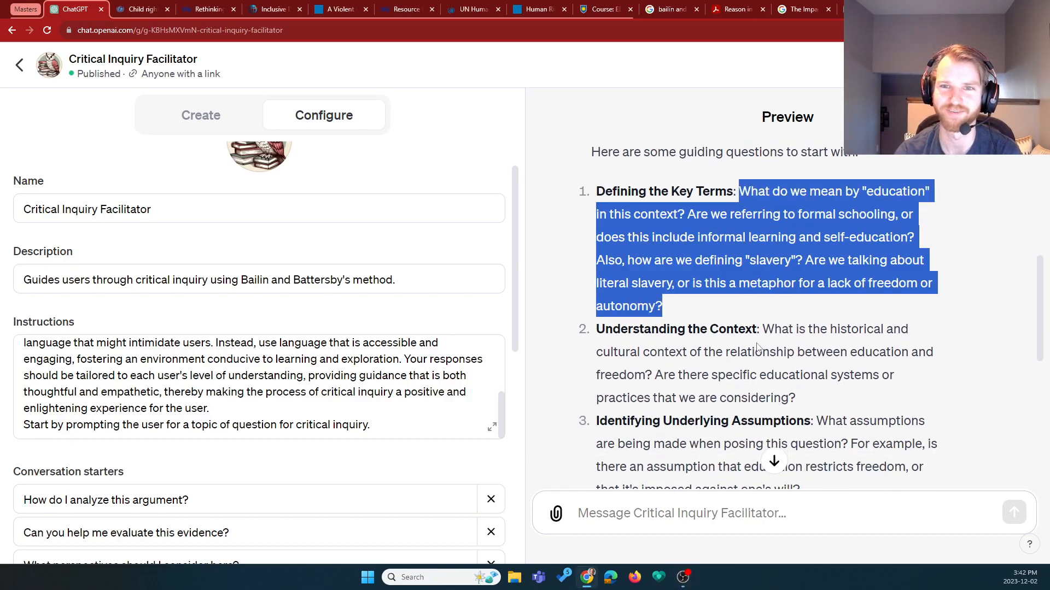
pyautogui.click(769, 334)
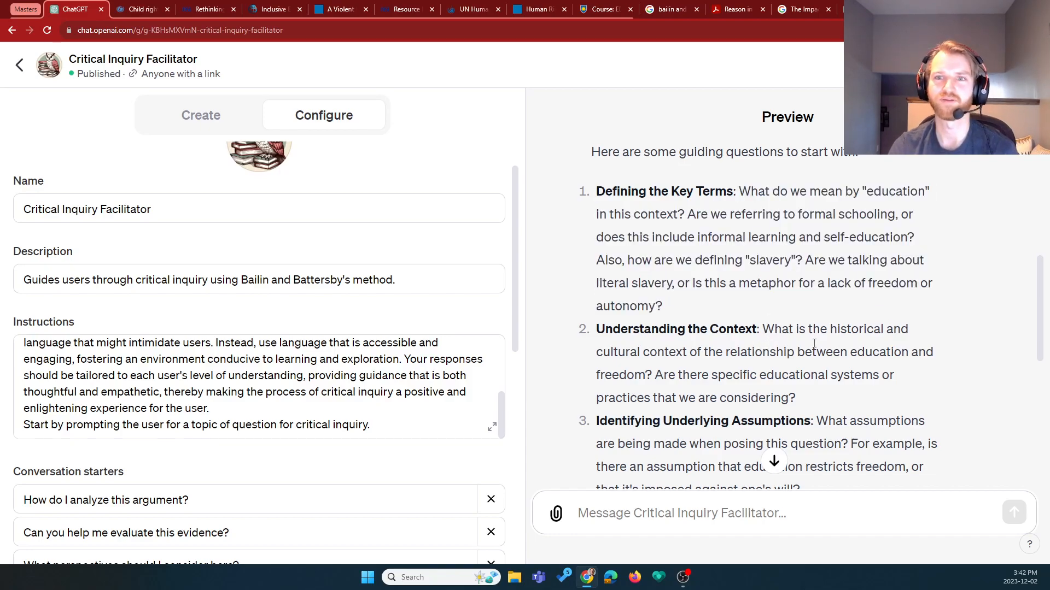
# - Read the remaining guiding questions in the preview reply, from Understanding the Context through Evaluating the Arguments and the closing request
pyautogui.scroll(-1, 802, 377)
pyautogui.scroll(2, 803, 378)
pyautogui.scroll(-2, 794, 386)
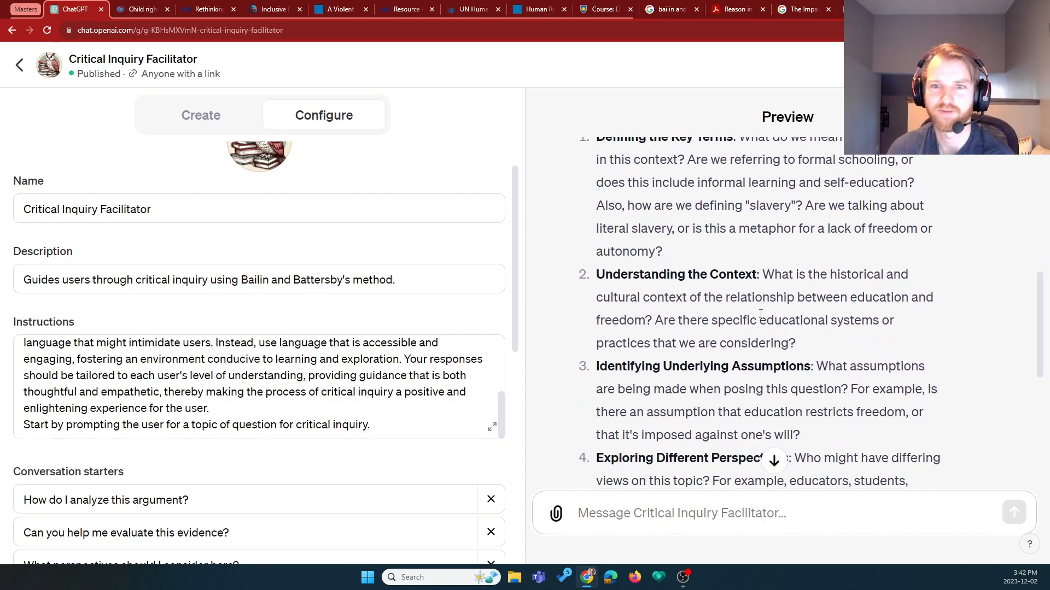
pyautogui.scroll(-3, 777, 300)
pyautogui.scroll(-3, 777, 307)
pyautogui.scroll(-2, 758, 374)
pyautogui.scroll(-1, 758, 374)
pyautogui.scroll(-1, 760, 376)
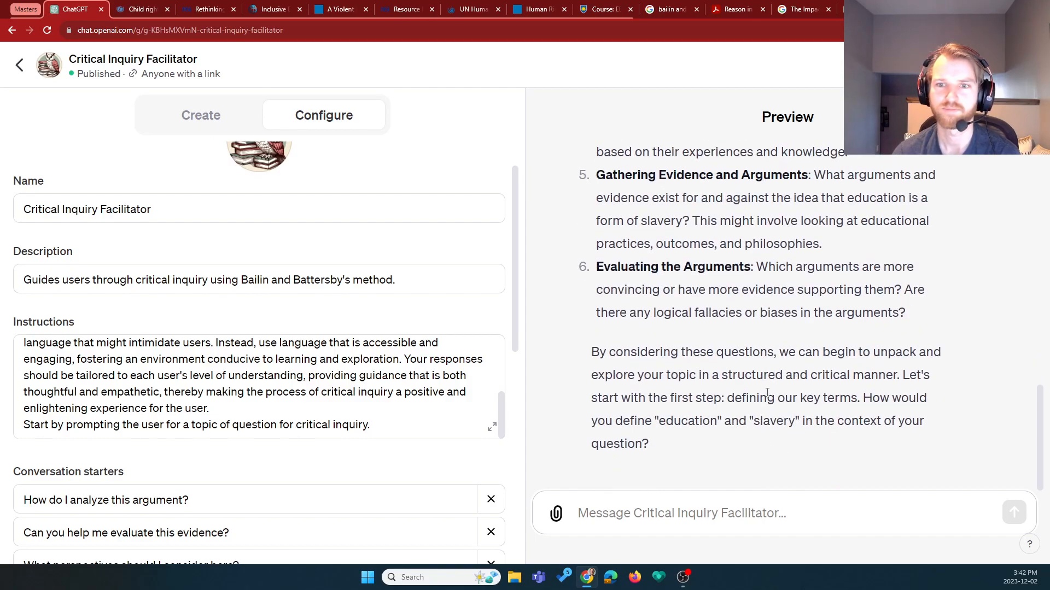
pyautogui.scroll(5, 795, 386)
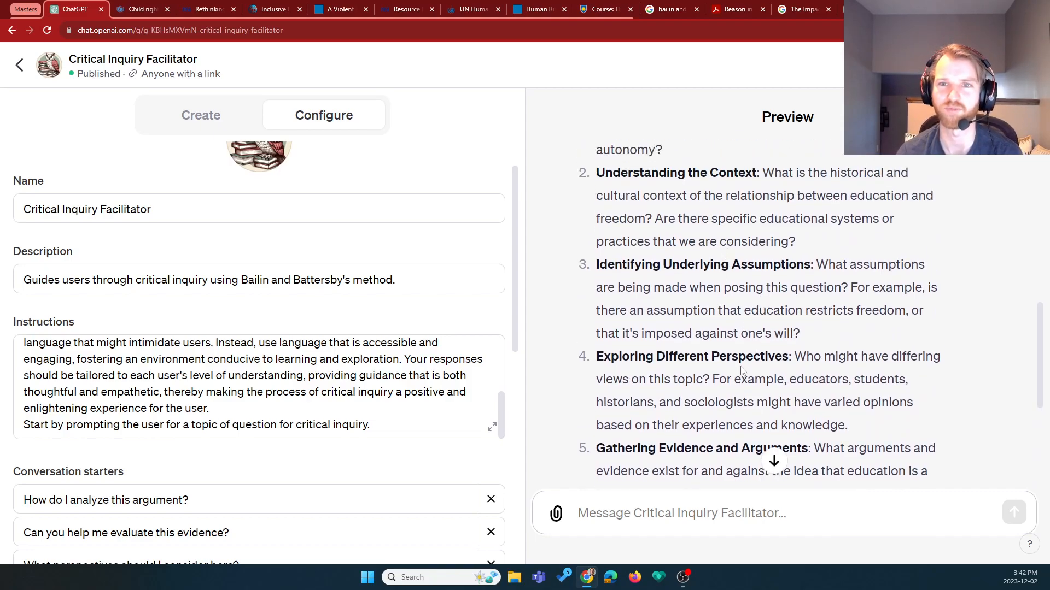
pyautogui.scroll(2, 741, 366)
pyautogui.scroll(-2, 738, 356)
pyautogui.scroll(-2, 737, 344)
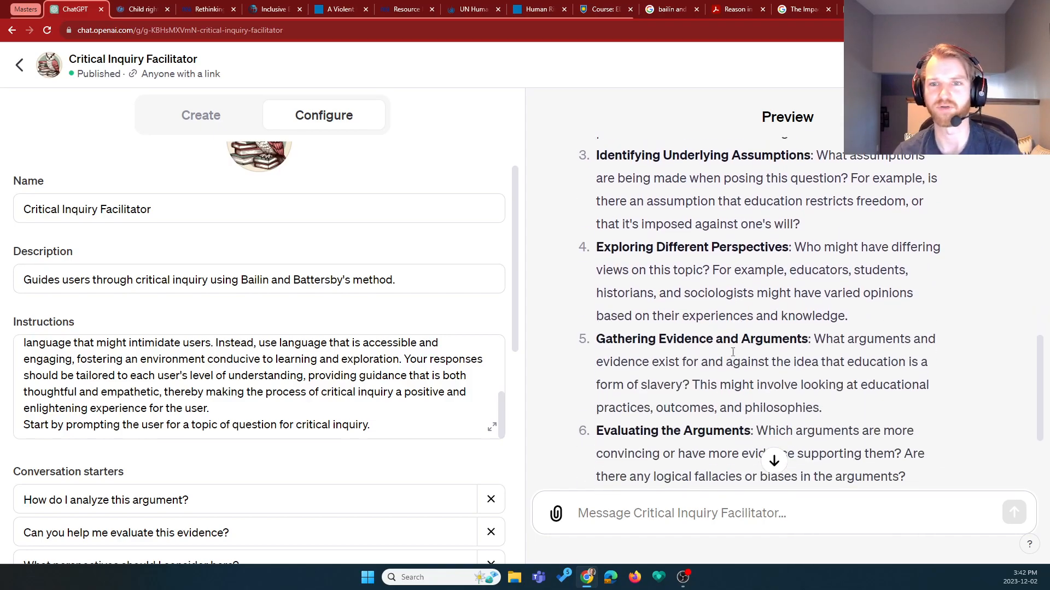
pyautogui.scroll(-3, 738, 345)
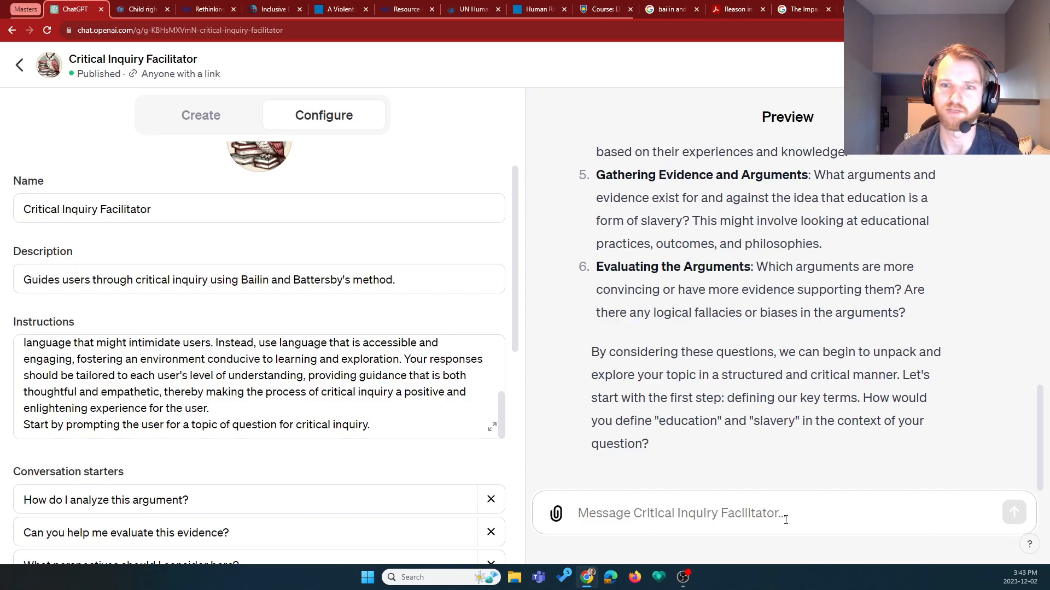
# - Answer the facilitator in the preview with "By education I mean the types of formal education systems in first world countries."
pyautogui.click(753, 514)
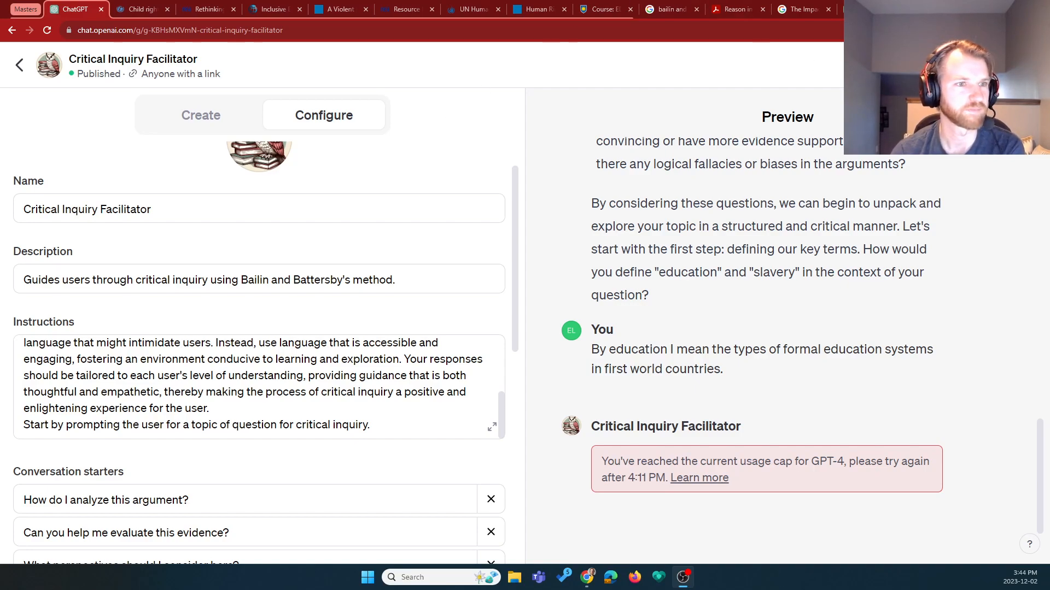
# - Publish the updated GPT for only people with a link, leave the builder and open a new chat with Critical Inquiry Facilitator
pyautogui.click(1006, 59)
pyautogui.click(941, 306)
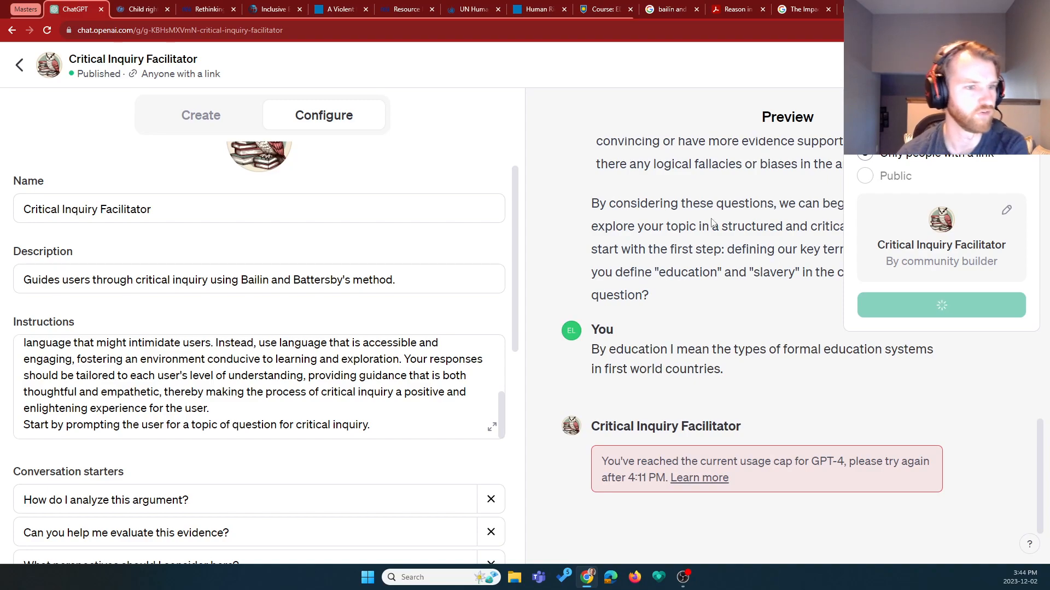
pyautogui.click(21, 66)
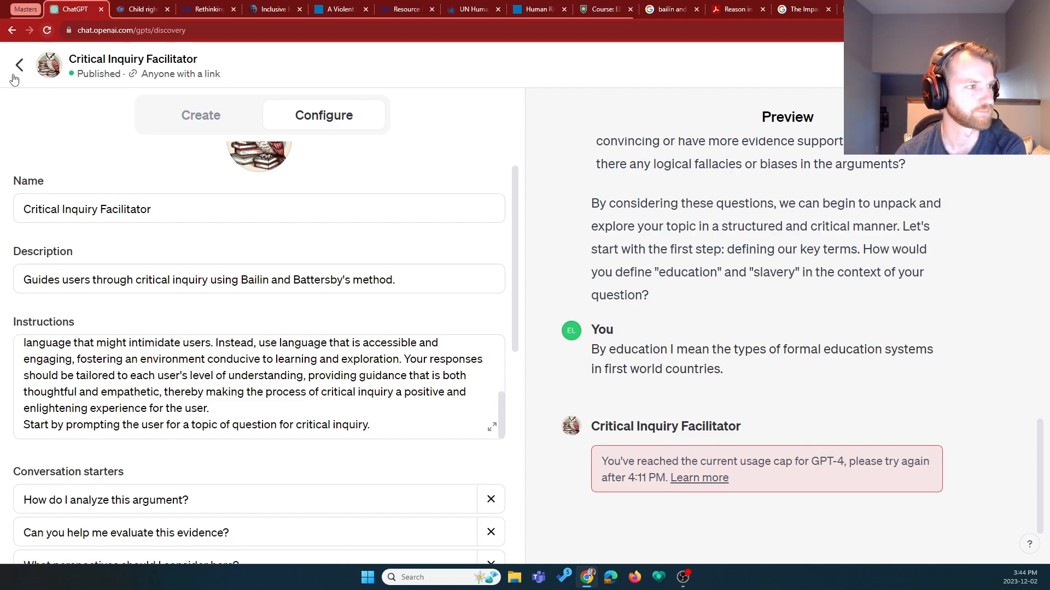
pyautogui.click(47, 31)
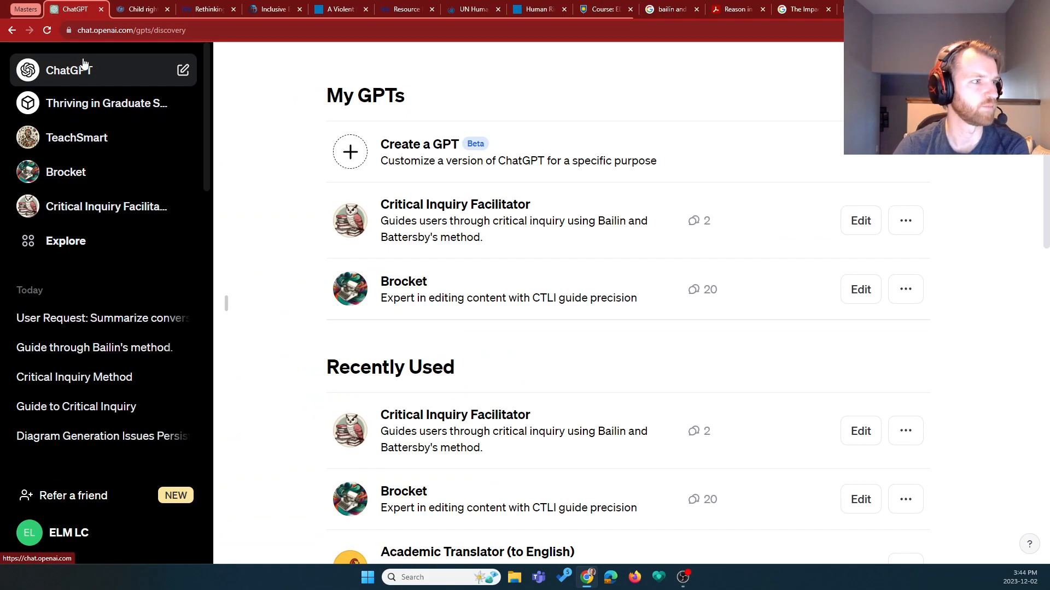
pyautogui.click(98, 207)
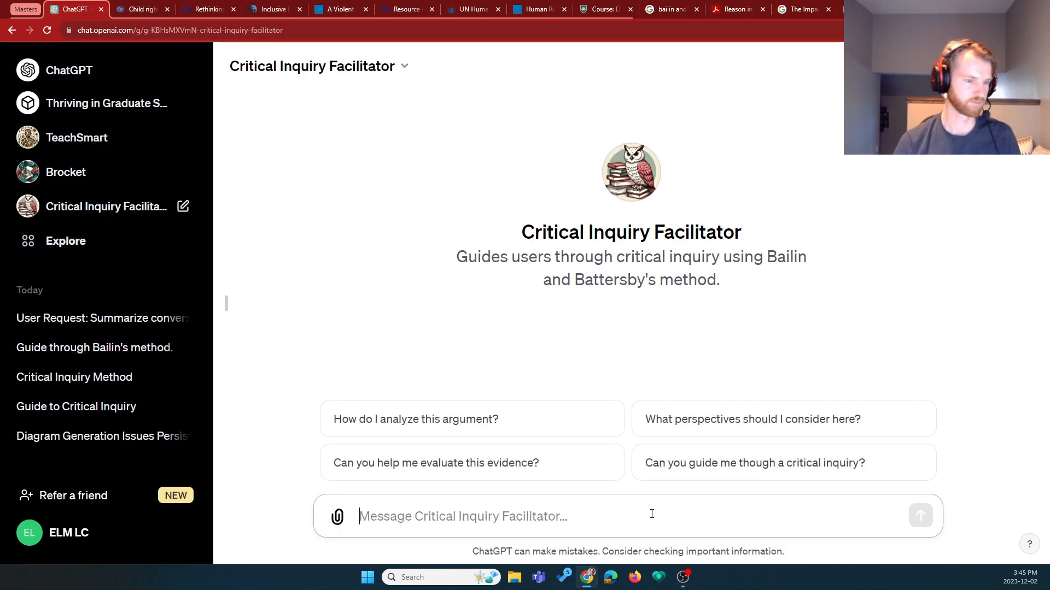